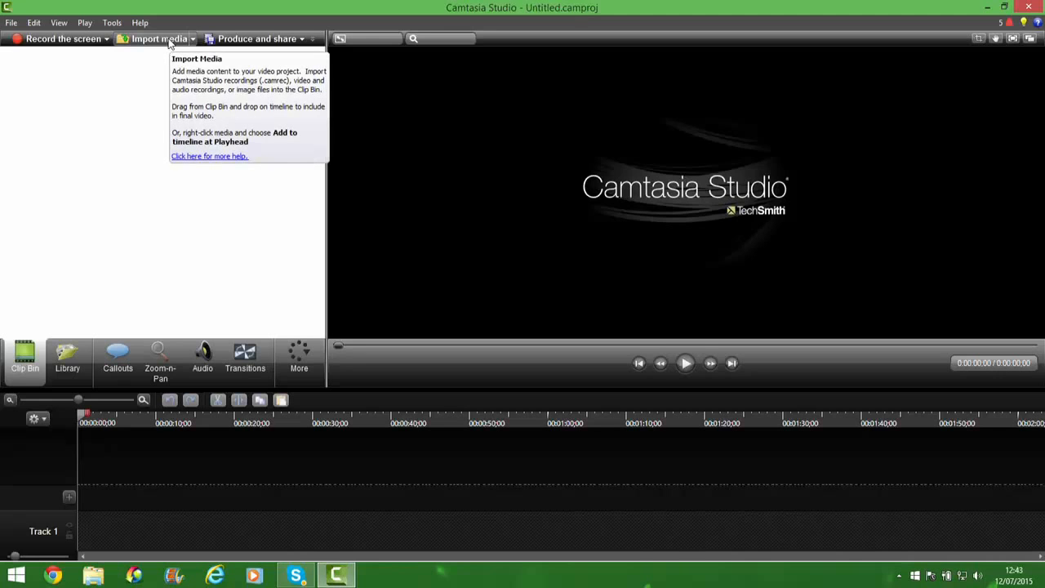
- Import the video new intro.mp4 from the youtube folder in Vidéos into the project media
click(169, 41)
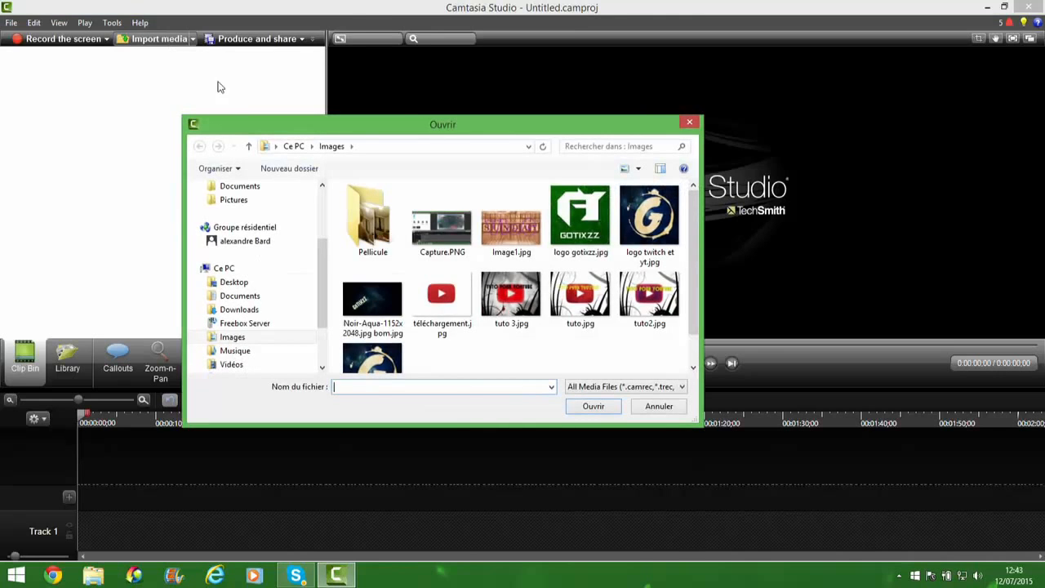
click(254, 367)
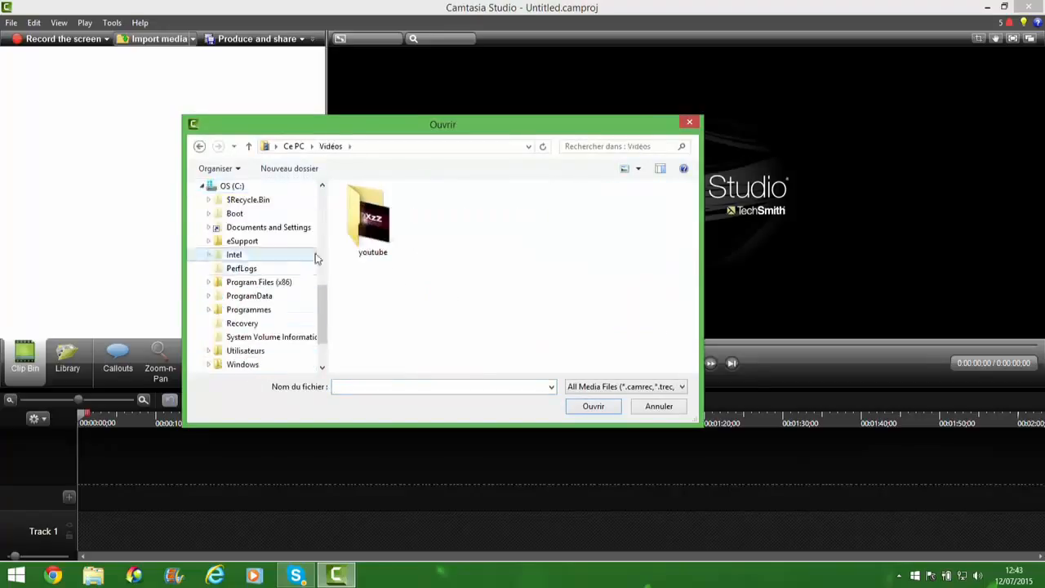
double_click(374, 222)
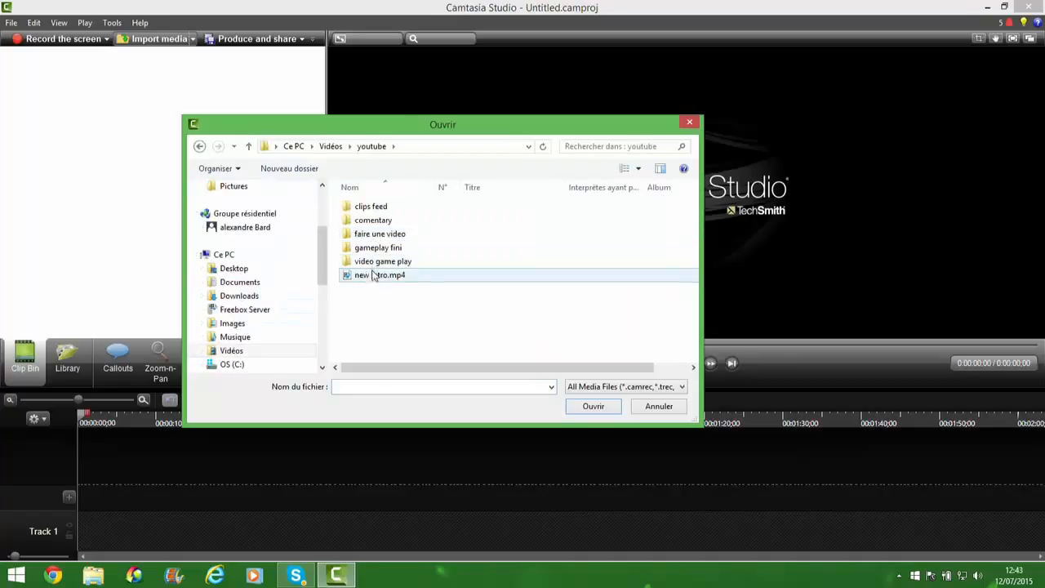
click(373, 279)
click(609, 410)
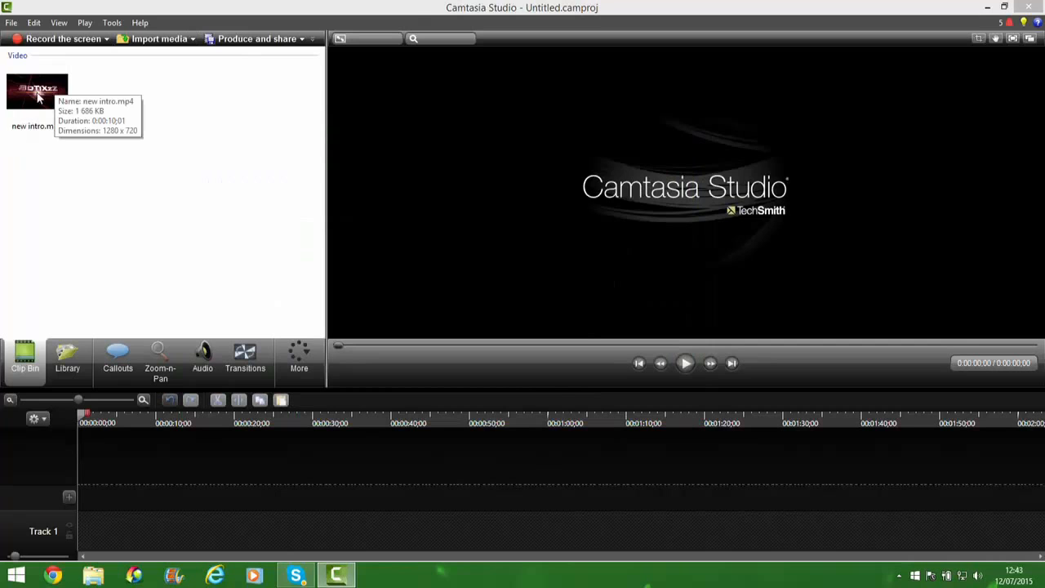
- Import the gameplay recording 20150628001044.mp4 from the video game play folder
click(163, 43)
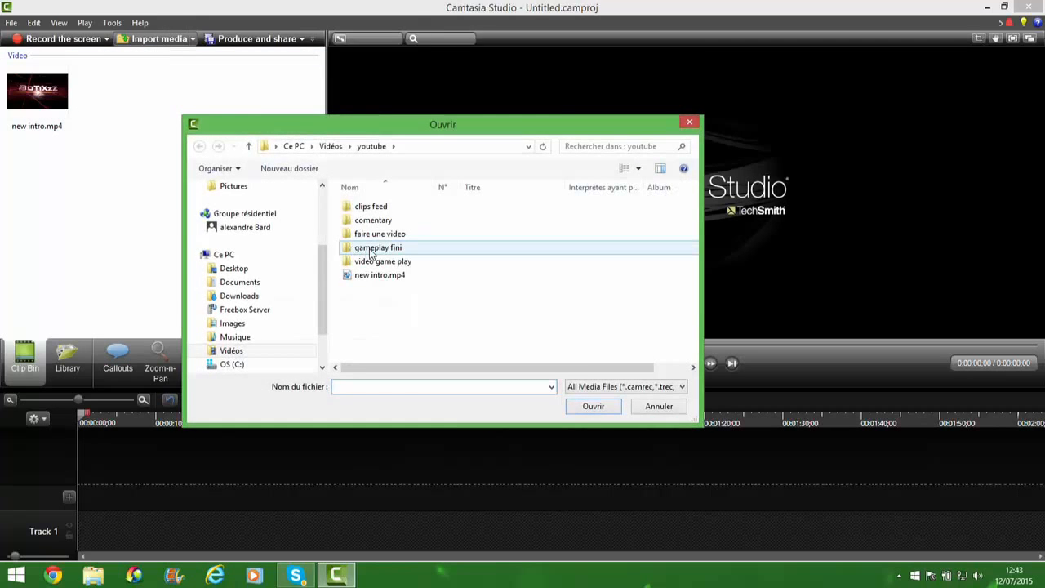
double_click(372, 263)
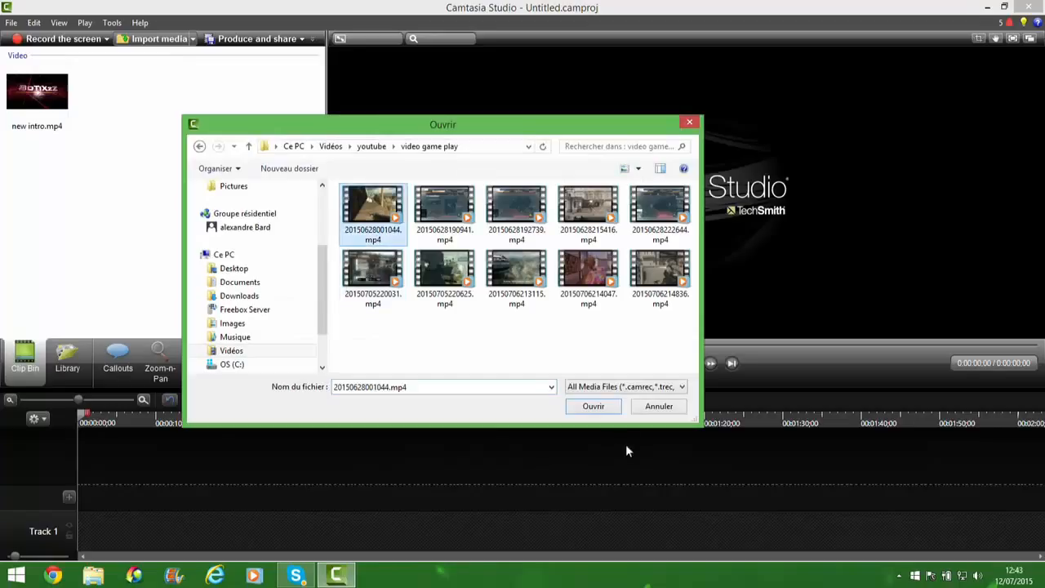
click(617, 409)
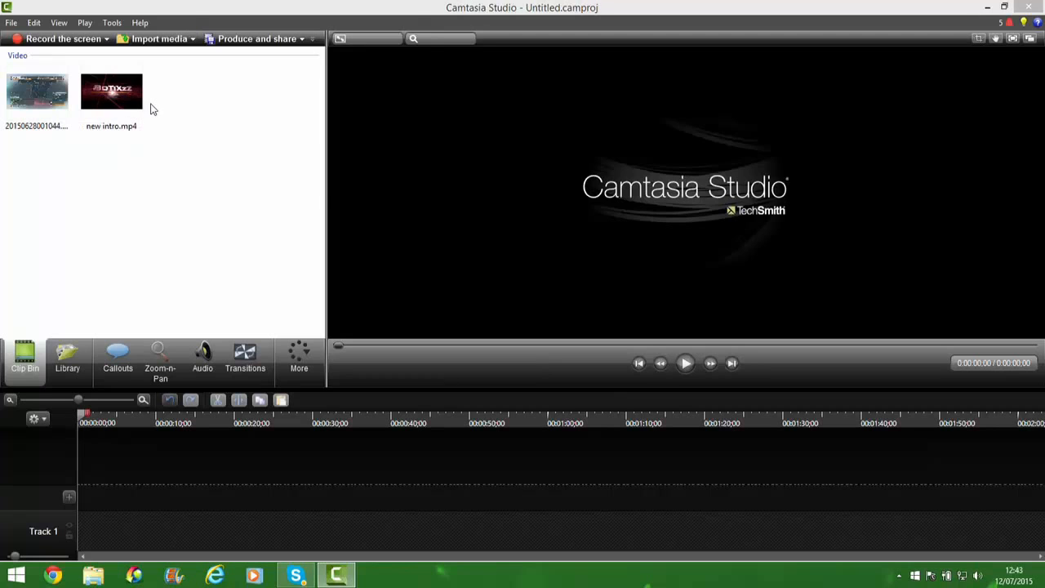
- Import the song Axero - Unity.mp3 from the Musique folder
click(144, 43)
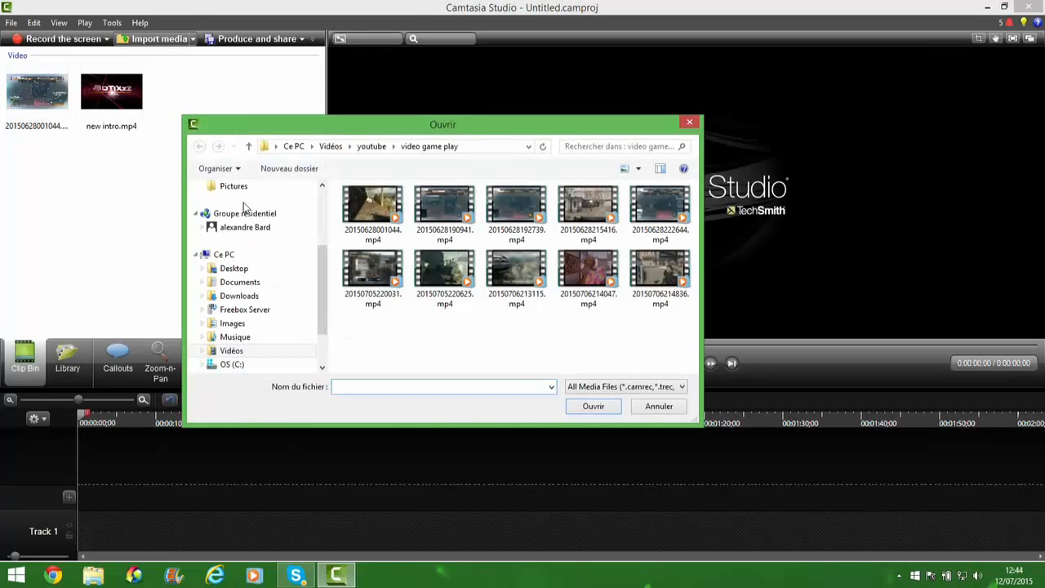
click(269, 337)
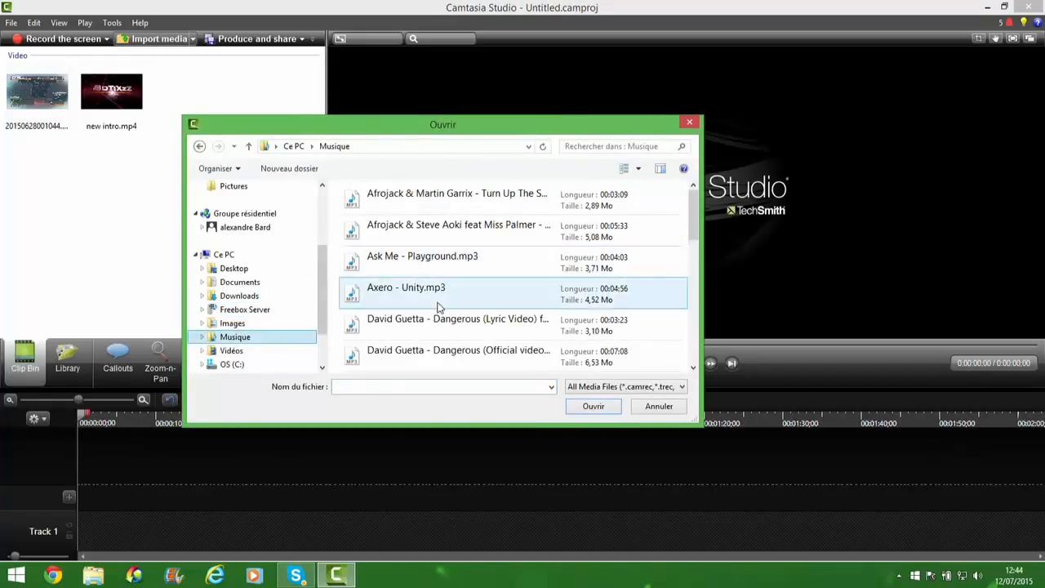
click(380, 296)
click(593, 406)
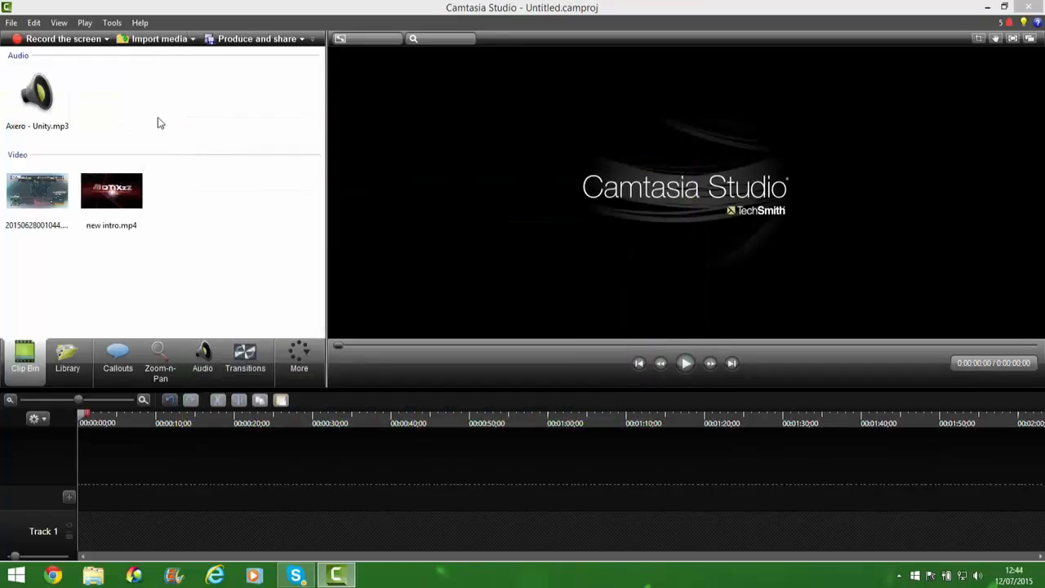
- Import the audio file bon com.wma from the Documents folder
click(137, 43)
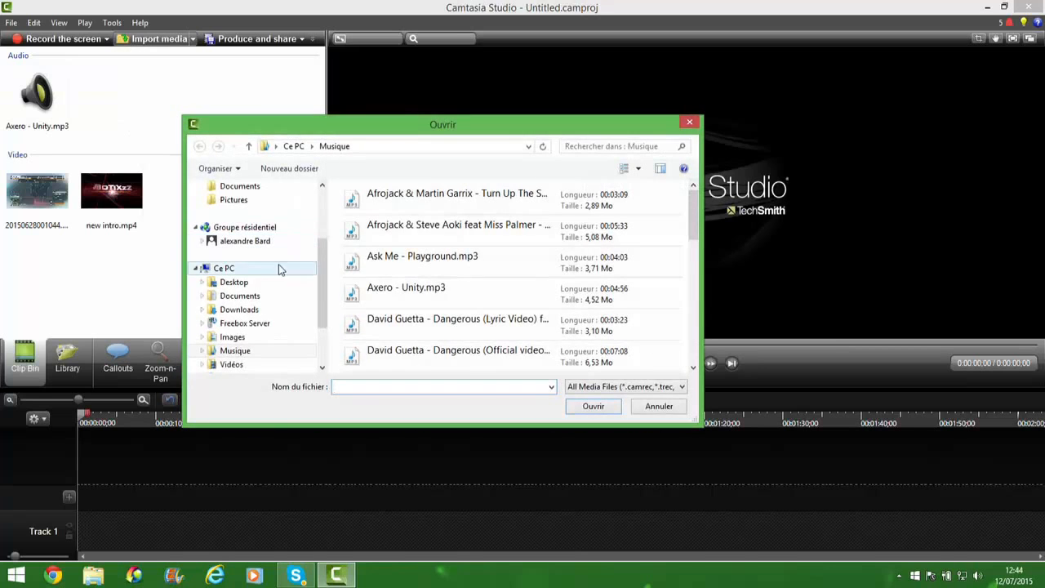
click(263, 301)
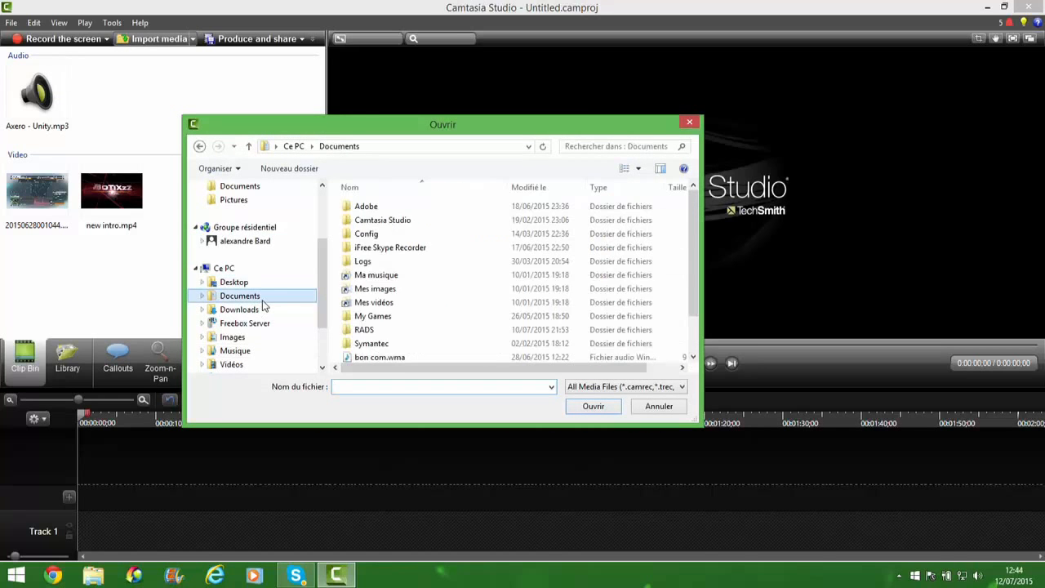
click(394, 358)
click(592, 406)
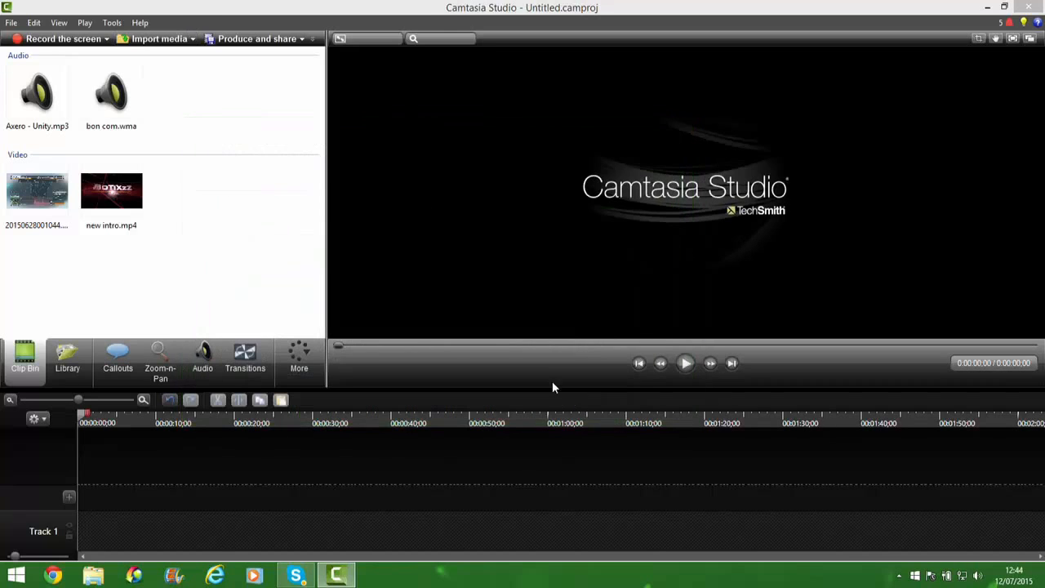
- Import the picture vrai bon logo.jpg from the Images folder
click(147, 37)
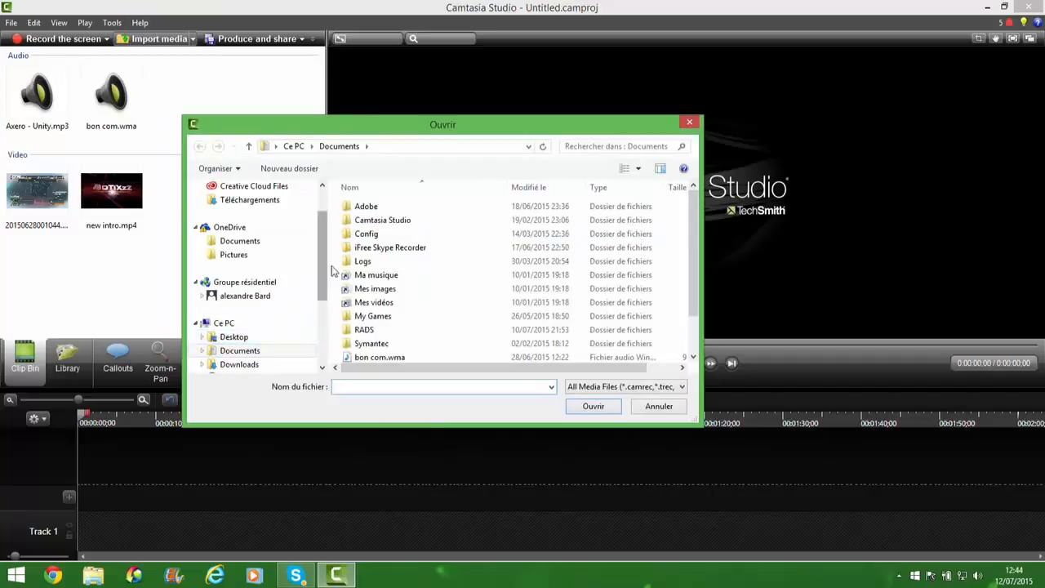
drag(323, 259, 327, 297)
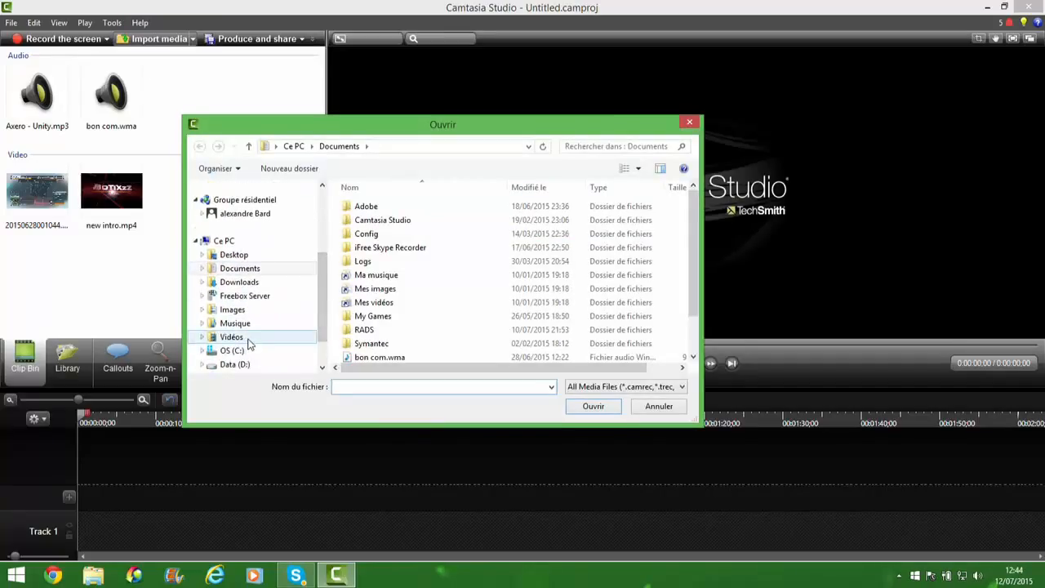
click(235, 311)
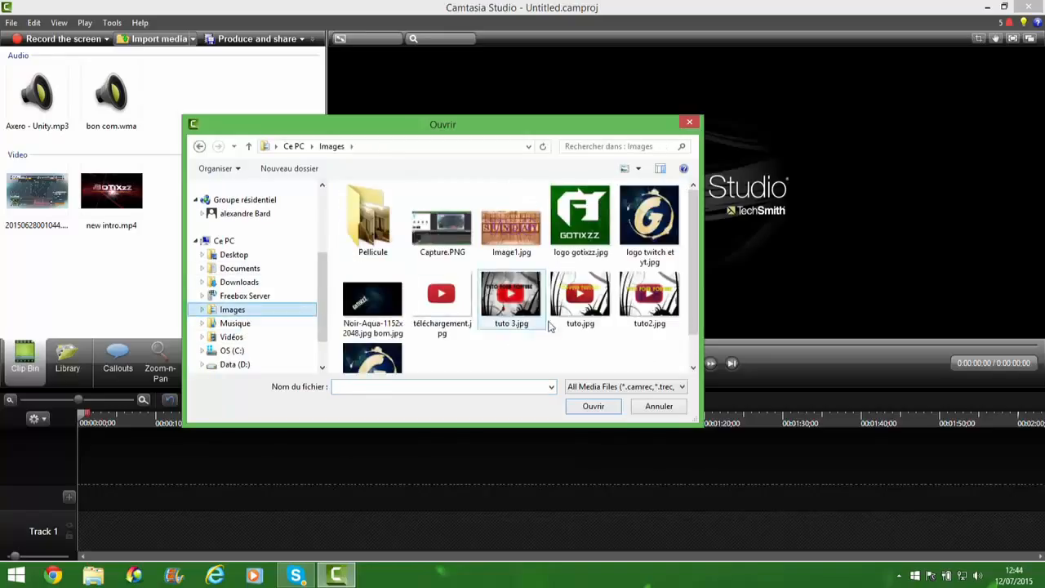
click(378, 353)
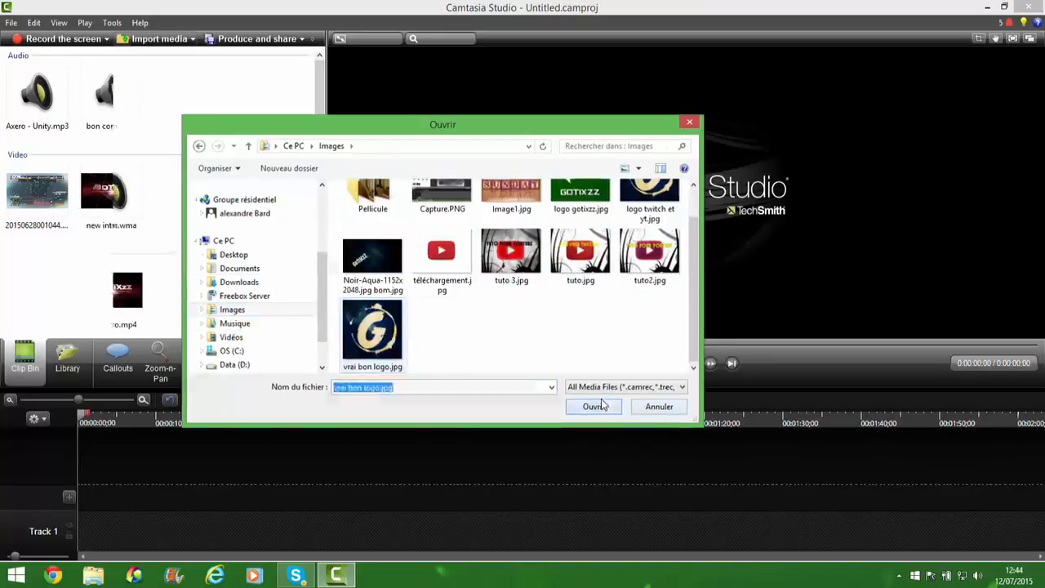
click(593, 406)
- Place new intro.mp4 at the start of Track 1 and trim its end to about 0:00:03;10
drag(109, 291, 86, 533)
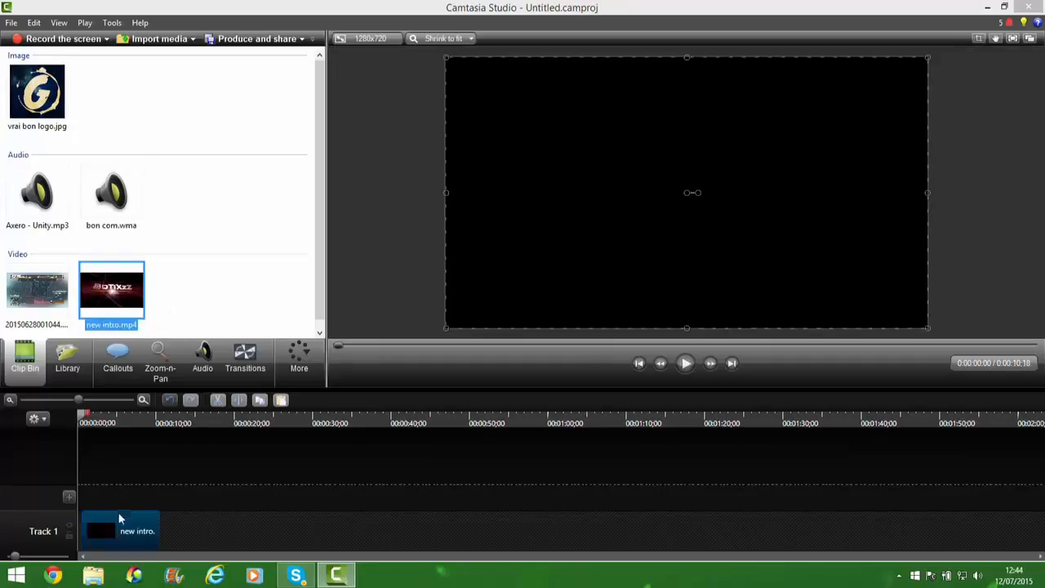
drag(158, 530, 105, 537)
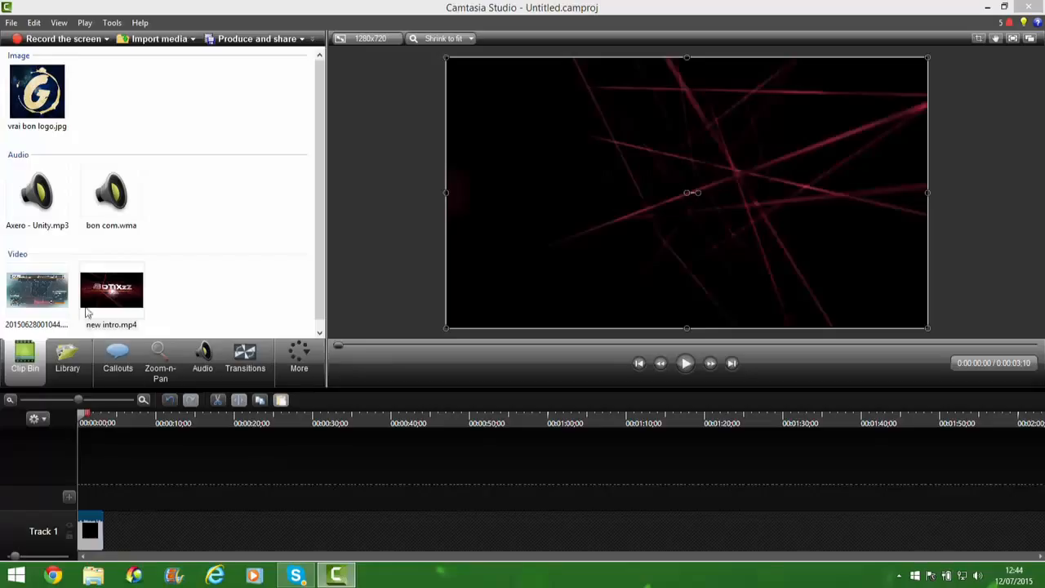
- Add 20150628001044.mp4 directly after the intro on Track 1, and split it at 0:00:18;10 to delete the rest
drag(59, 281, 120, 532)
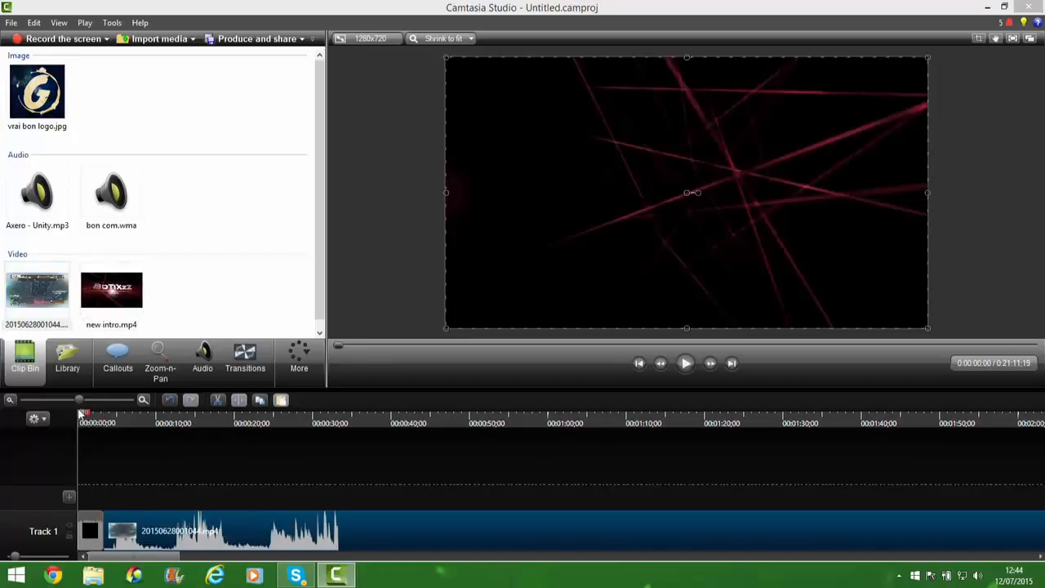
drag(84, 414, 220, 486)
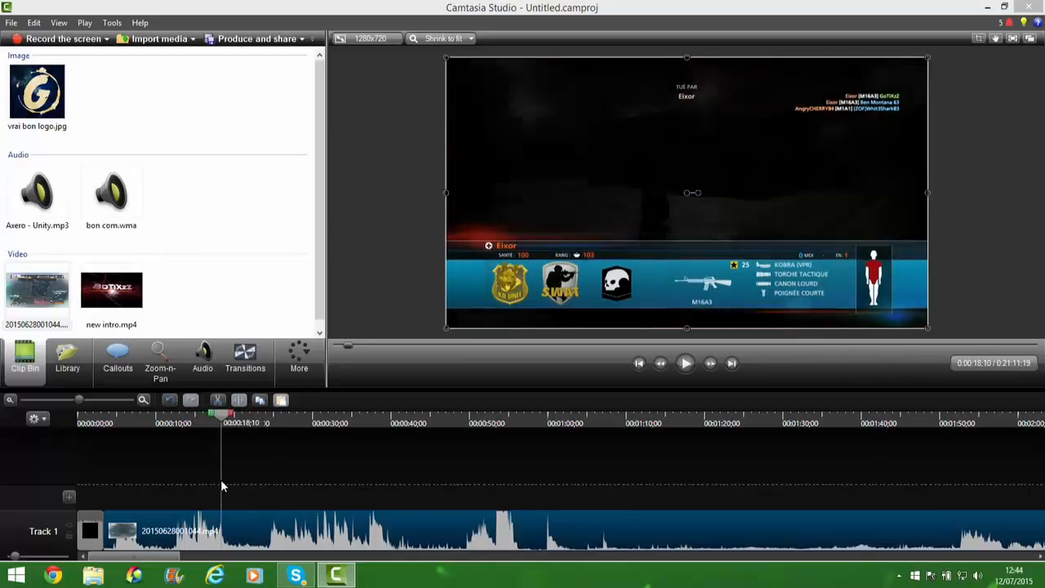
click(239, 401)
drag(305, 535, 400, 531)
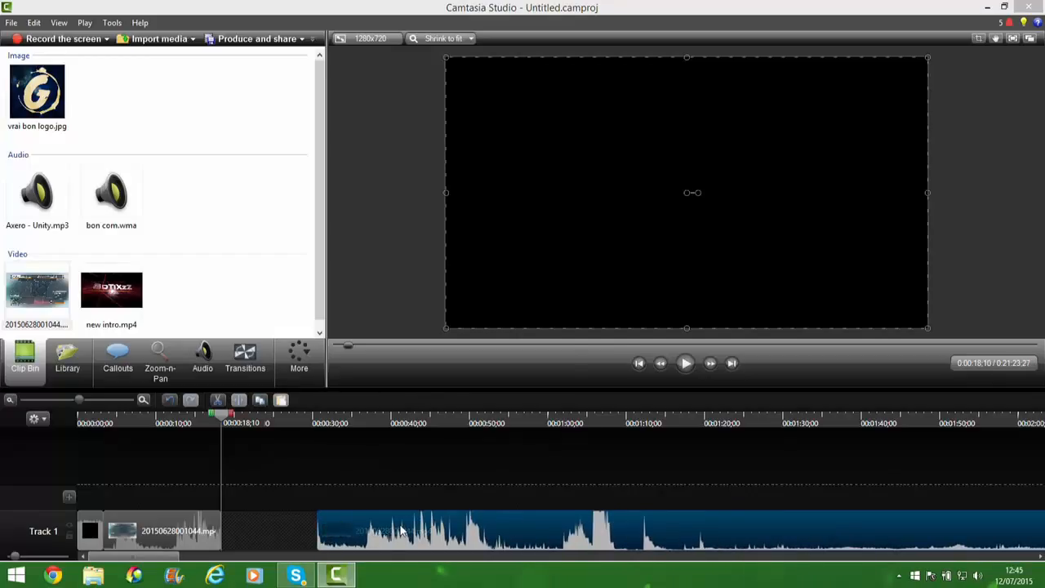
right_click(401, 531)
click(481, 346)
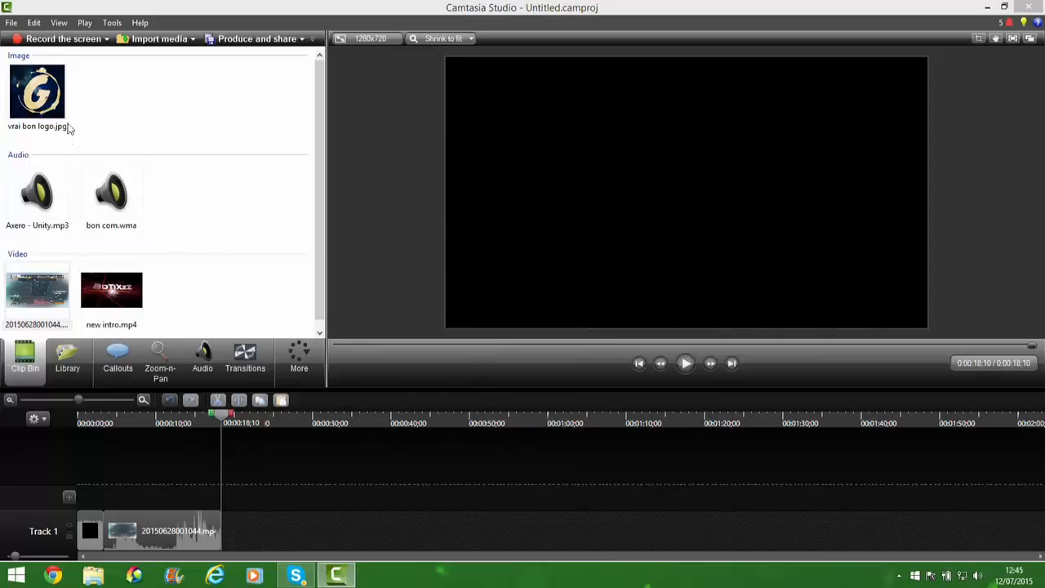
- Add bon com.wma on Track 2 from the start of the gameplay clip, and cut off everything after 0:00:06;15
drag(139, 219, 118, 490)
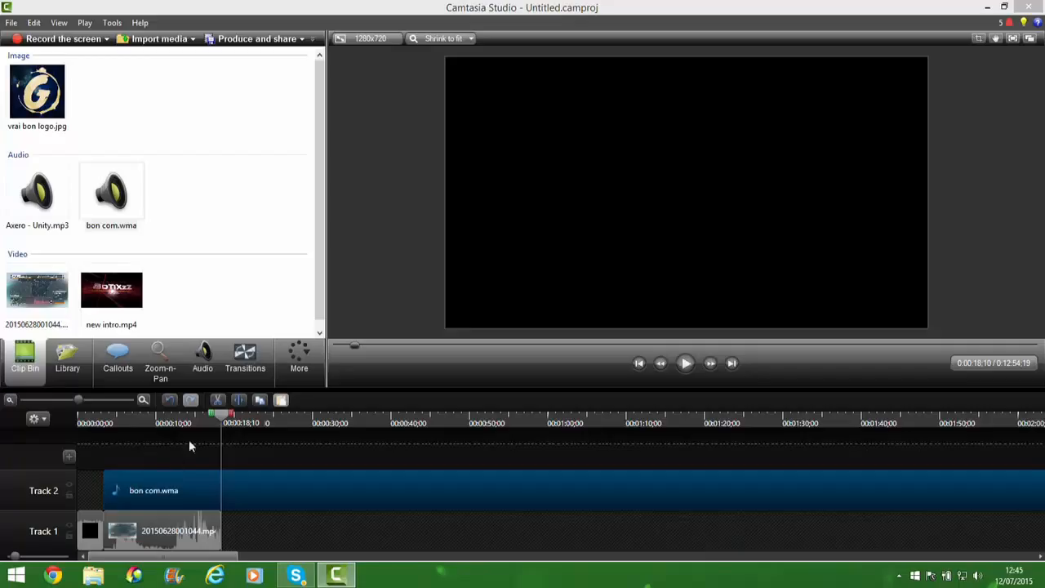
drag(222, 424, 129, 432)
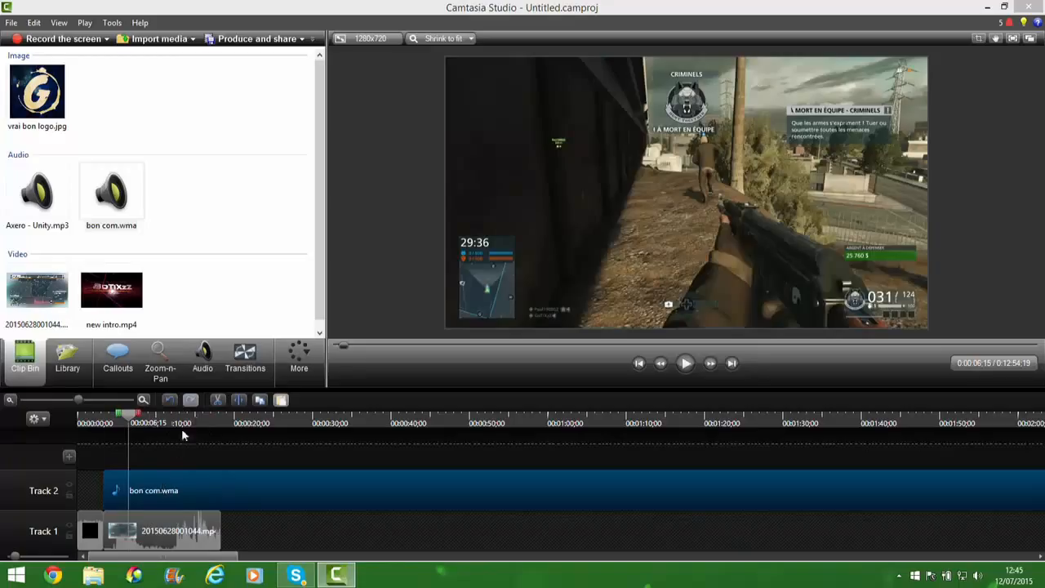
click(238, 400)
right_click(209, 487)
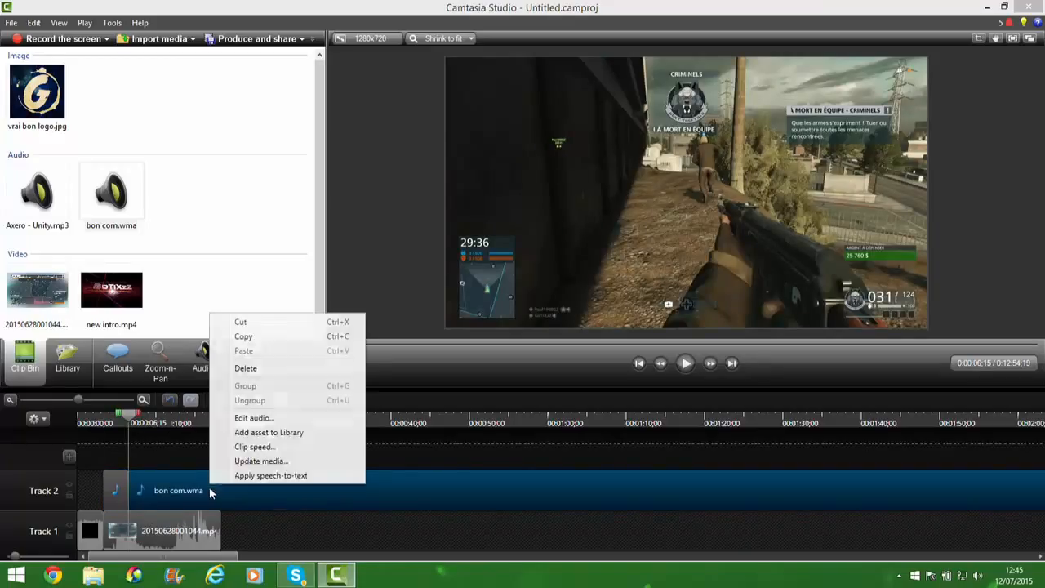
click(247, 368)
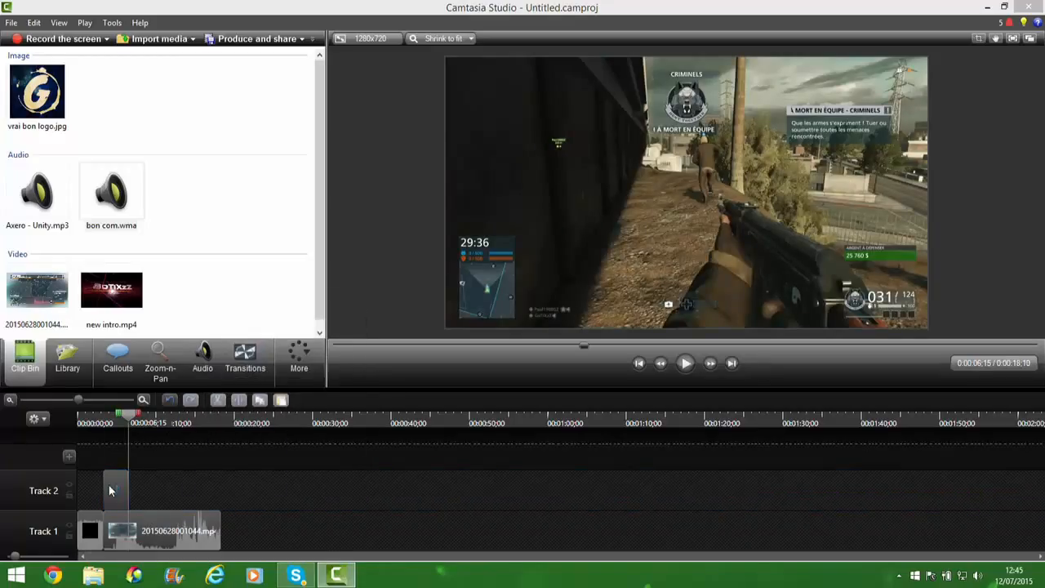
- Add Axero - Unity.mp3 directly after bon com.wma on Track 2, and cut off everything after 0:00:18;10
drag(53, 206, 151, 494)
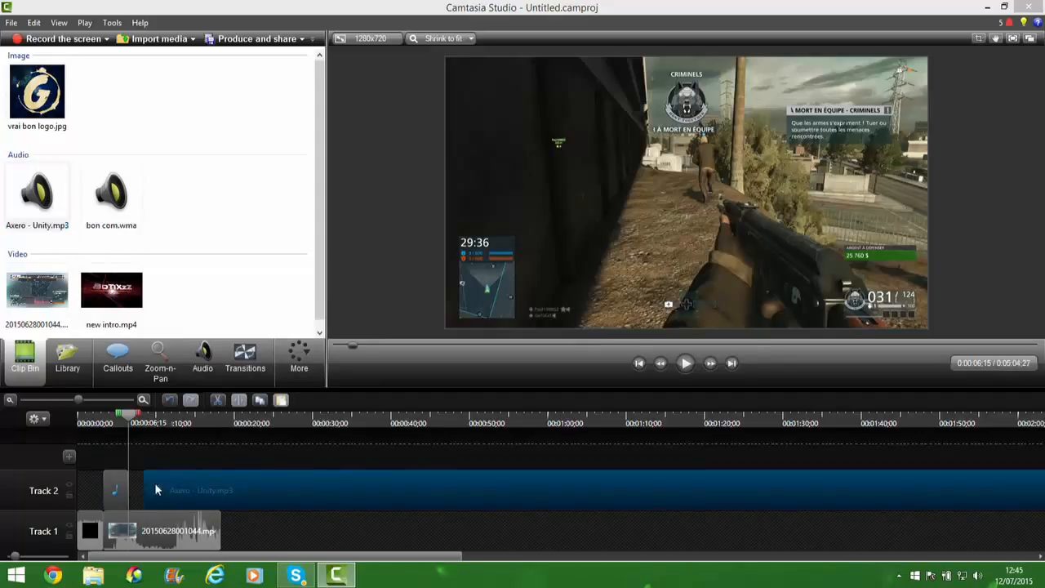
drag(158, 426, 223, 451)
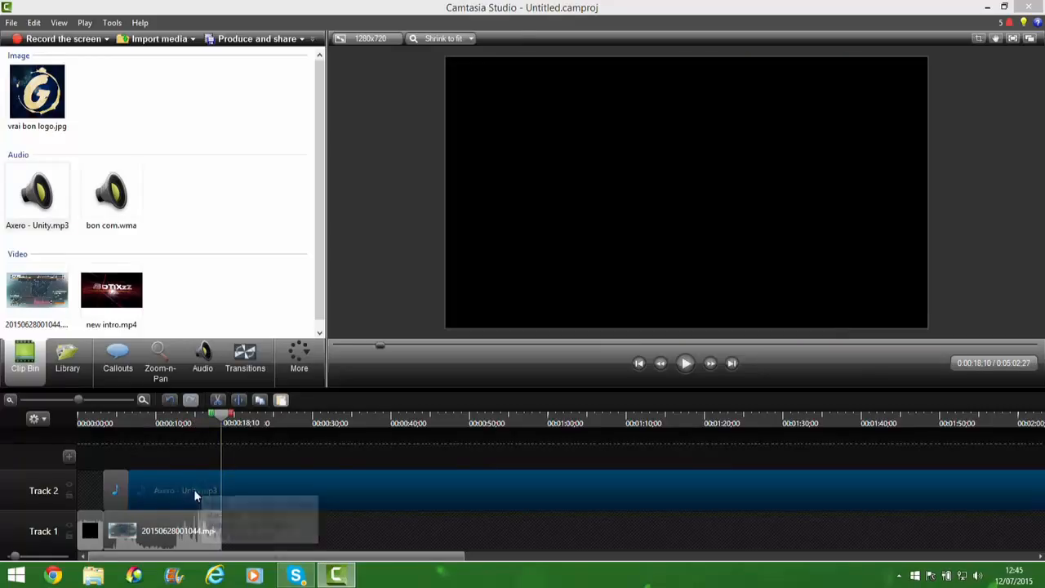
click(239, 401)
right_click(245, 490)
click(306, 374)
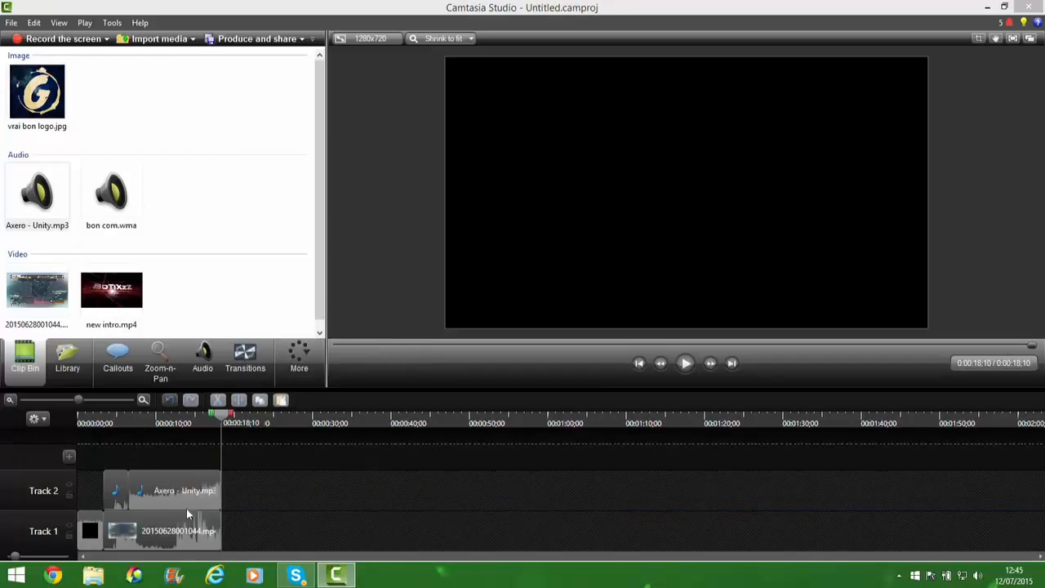
- Apply the Zig zag transition between the intro and the gameplay clip on Track 1
drag(217, 413, 102, 429)
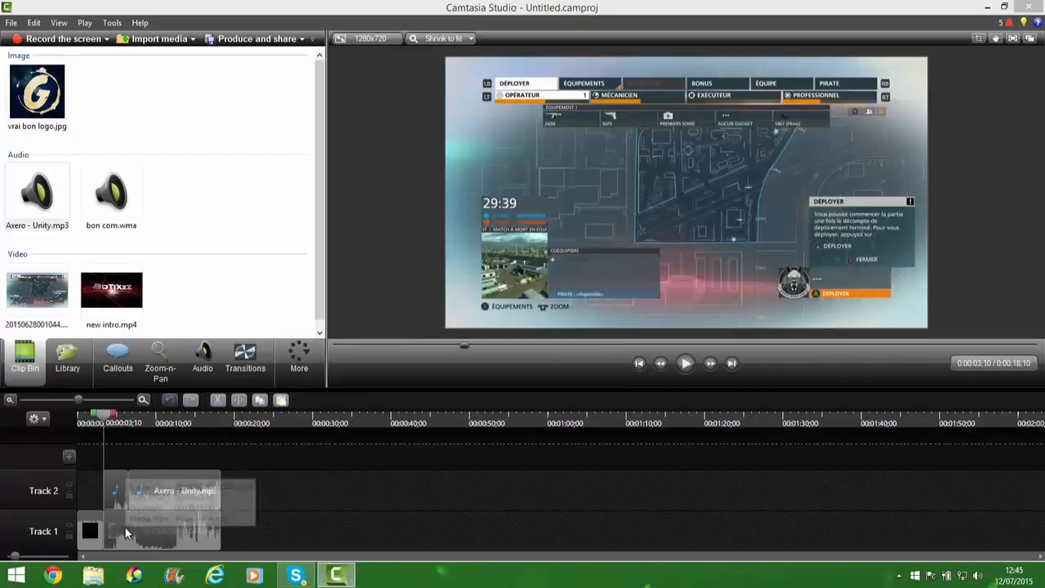
click(245, 351)
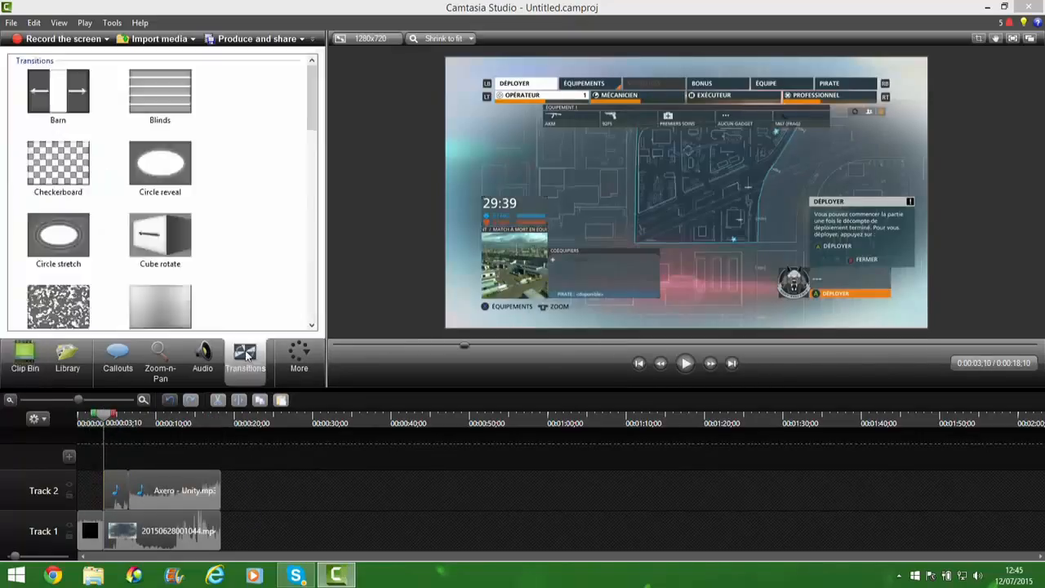
scroll(49, 209, down, 2)
scroll(49, 209, down, 7)
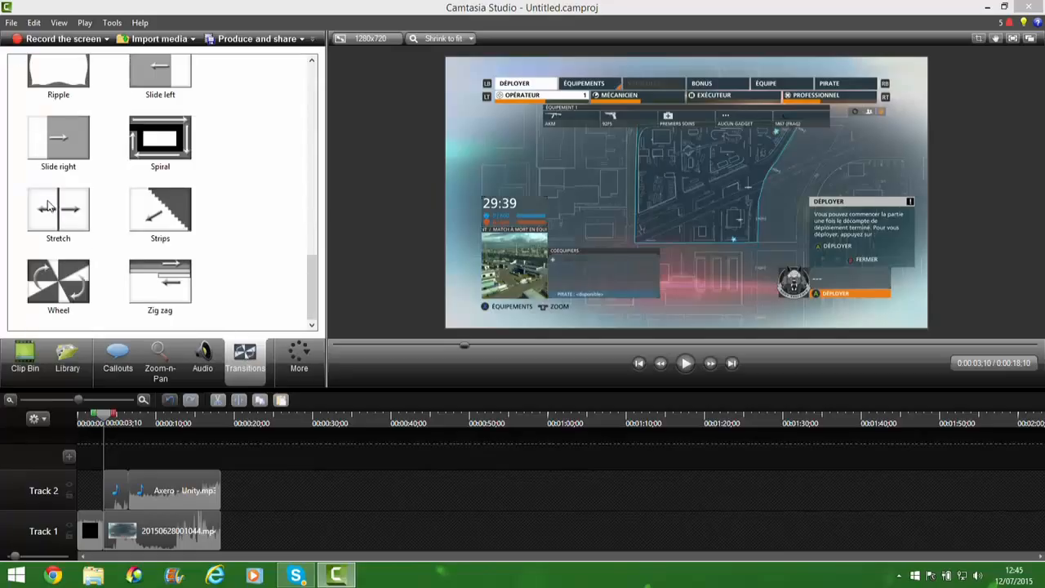
click(160, 298)
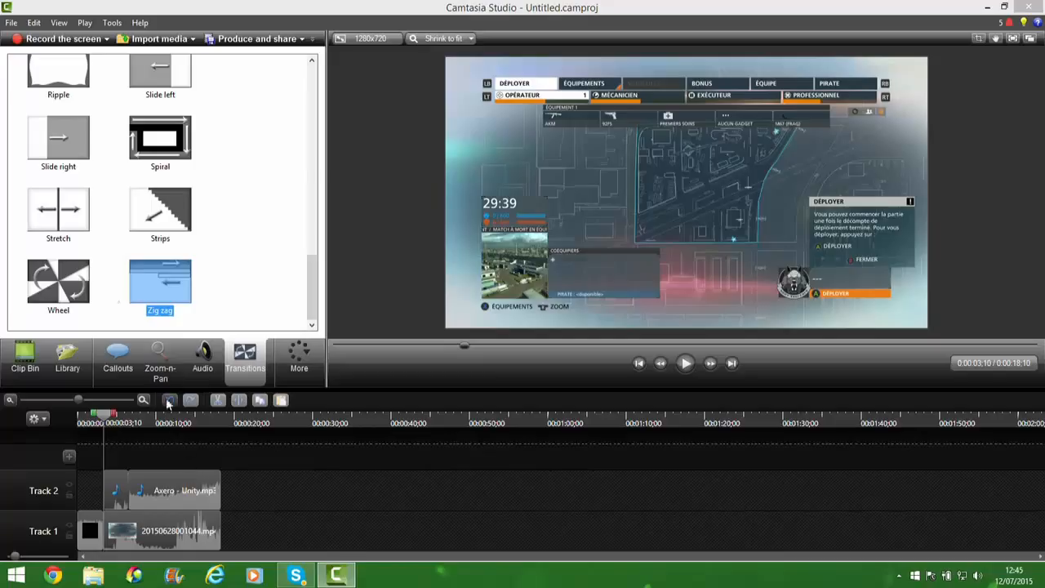
drag(149, 272, 103, 531)
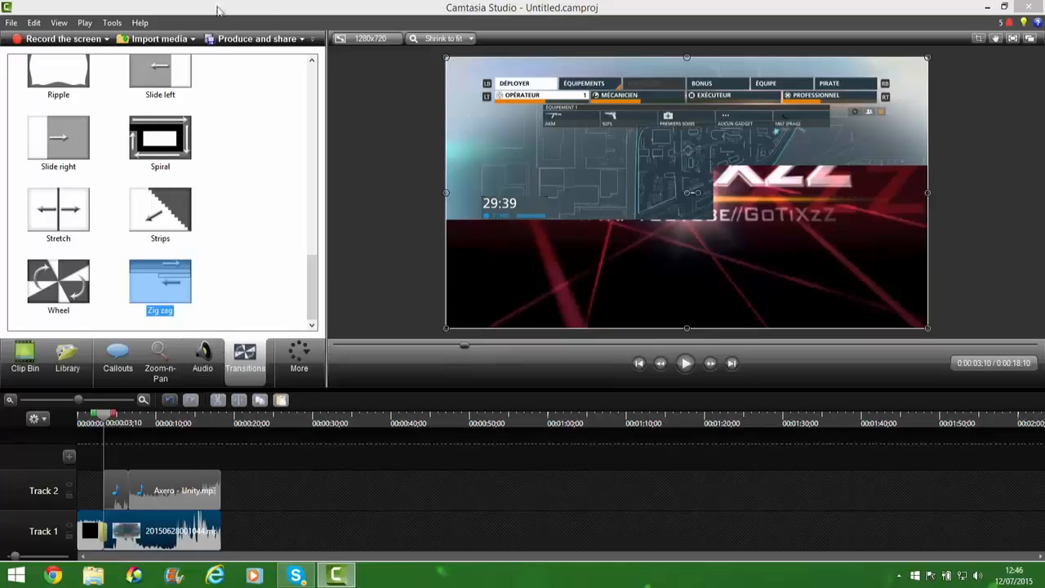
- Place vrai bon logo.jpg on Track 1 directly after the gameplay clip
click(155, 38)
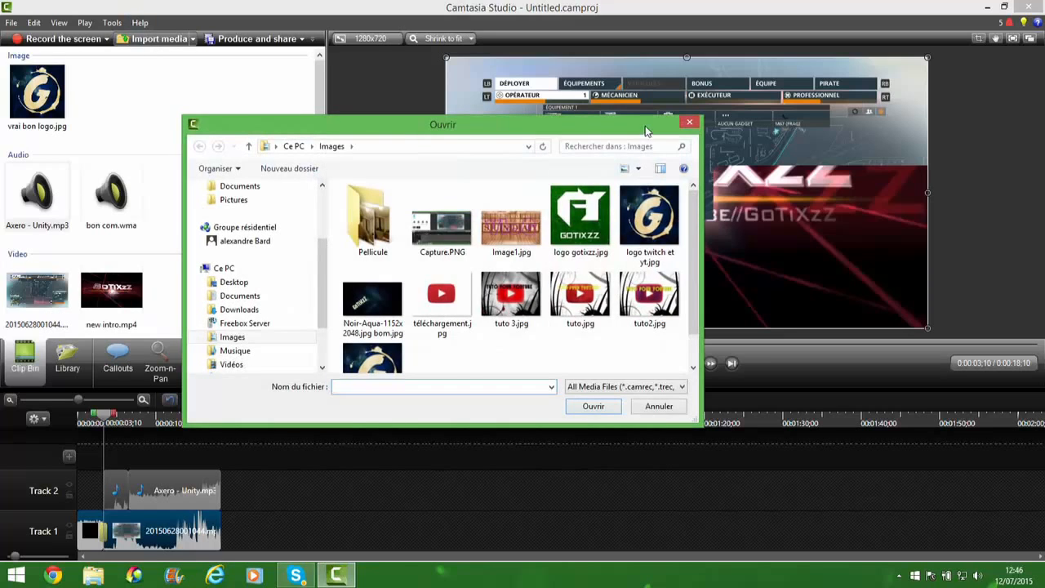
click(689, 122)
drag(57, 102, 235, 526)
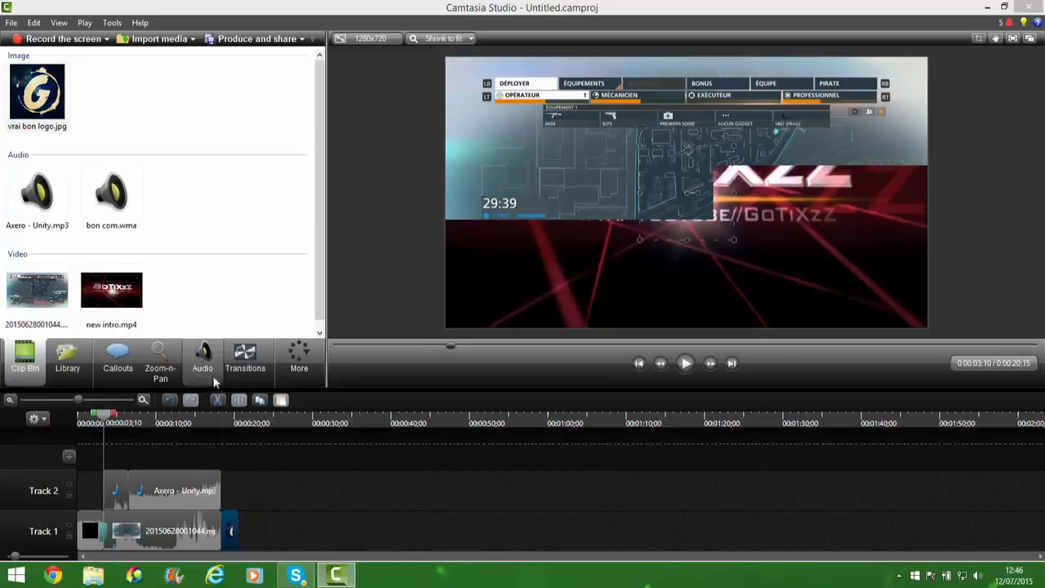
- Add the callout text "tuto pour youtube" to the logo image at the end of Track 1
click(118, 358)
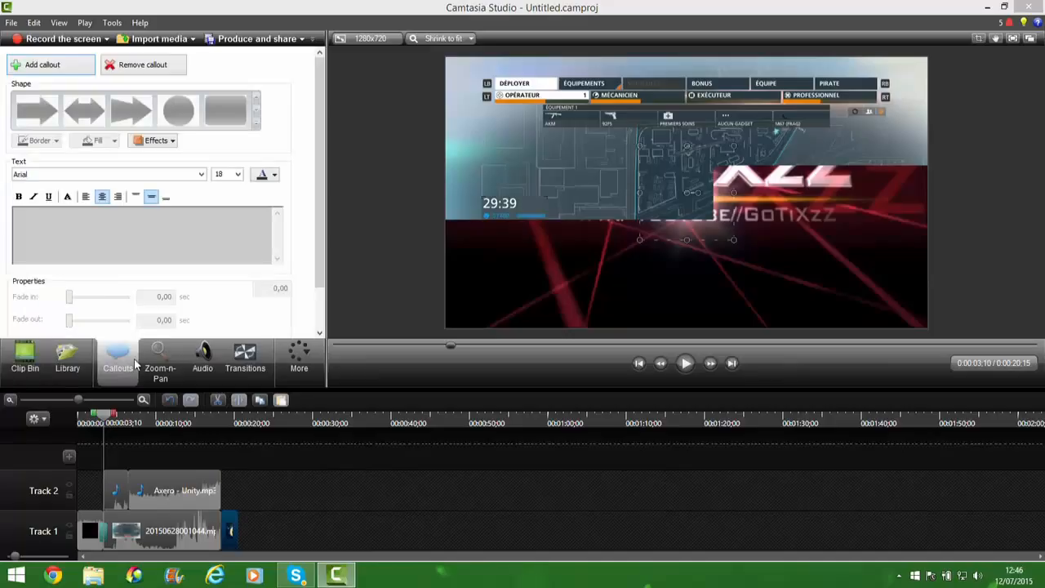
click(74, 220)
text(tuto pour)
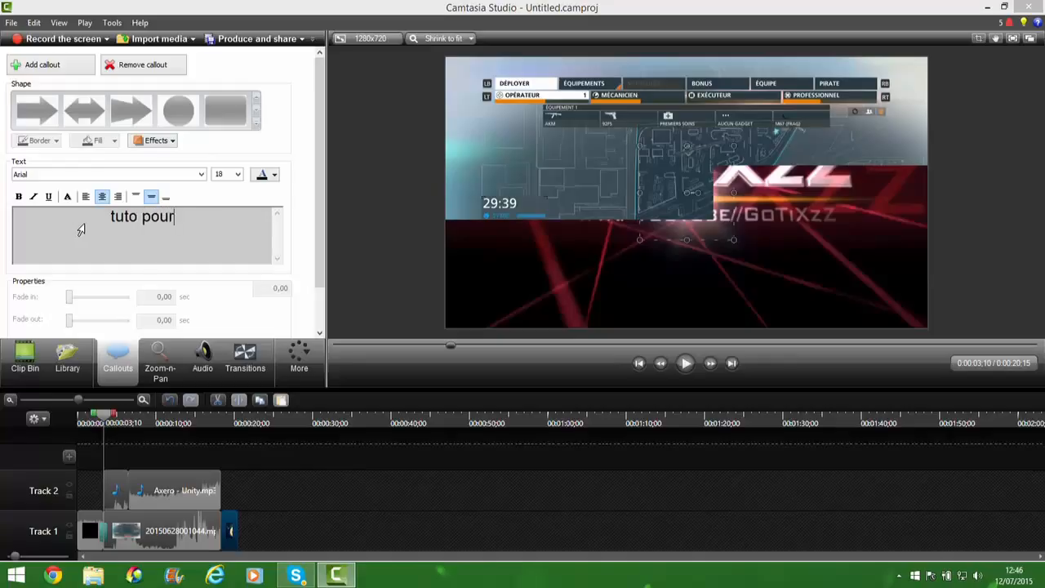
text( youtube)
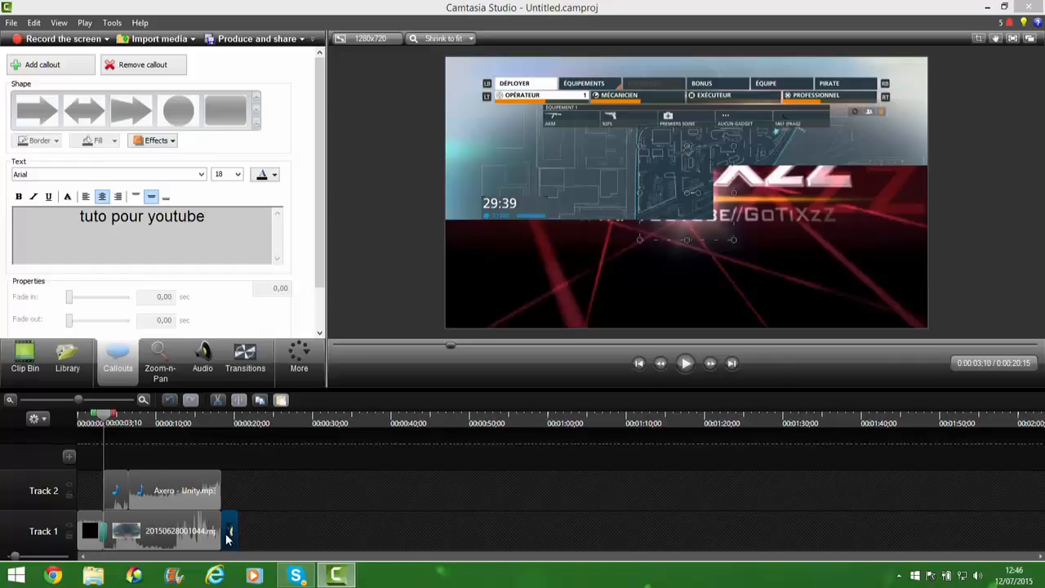
- Show the logo image at 0:00:19;05 and stretch it vertically and horizontally to fill the whole canvas
click(200, 532)
click(210, 484)
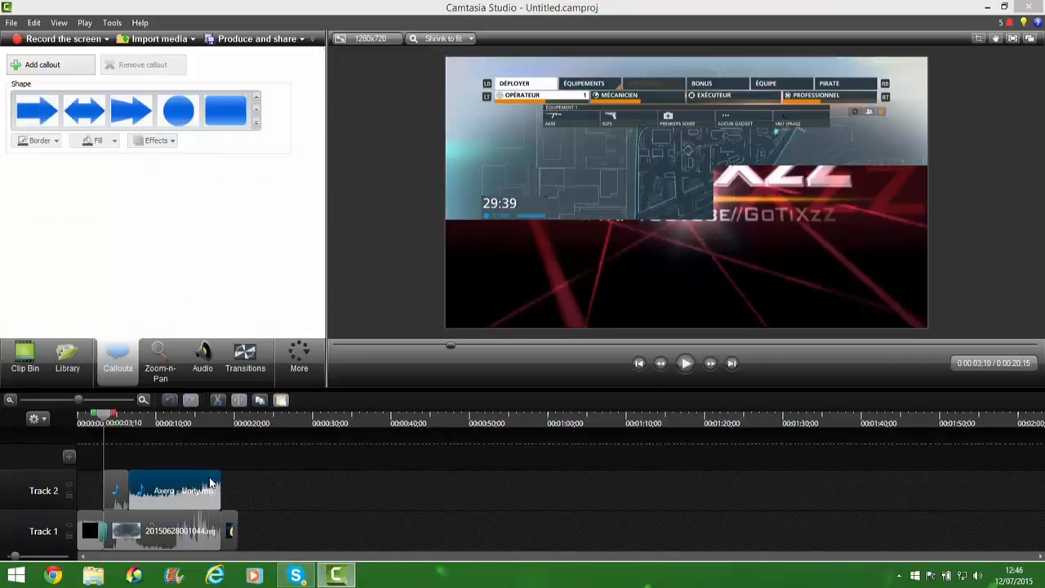
drag(105, 429, 223, 470)
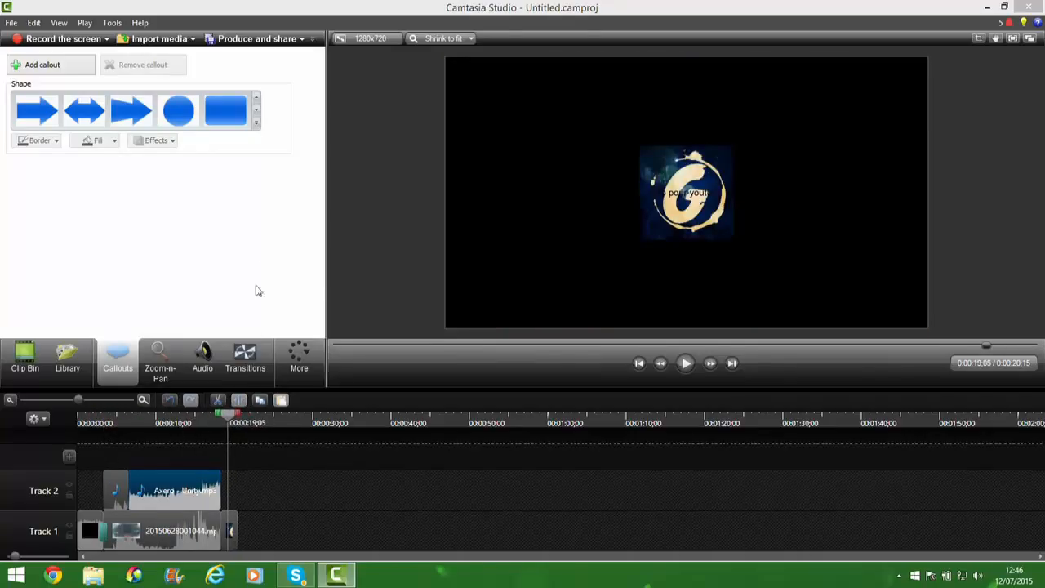
click(232, 532)
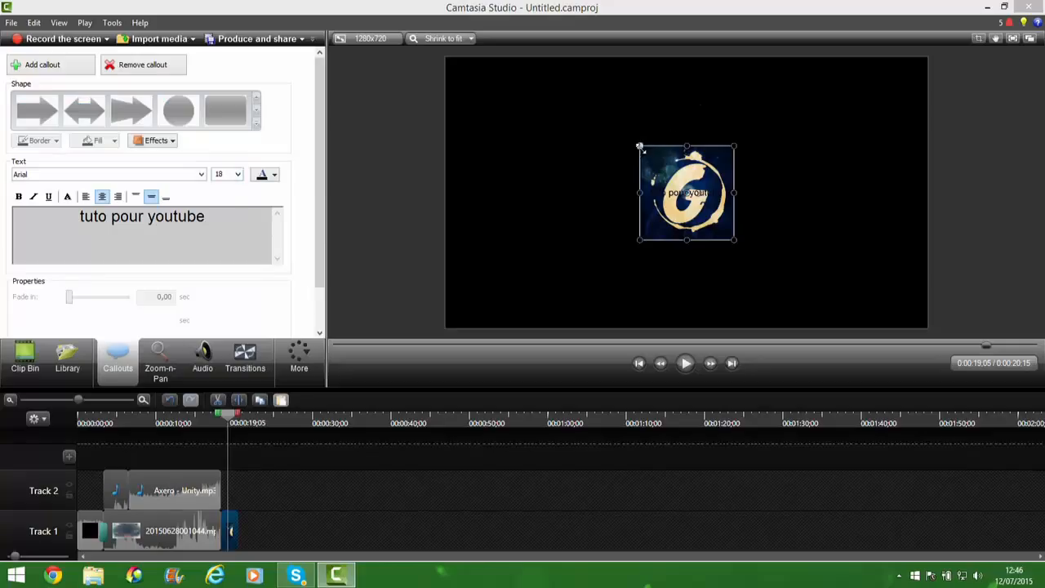
click(686, 140)
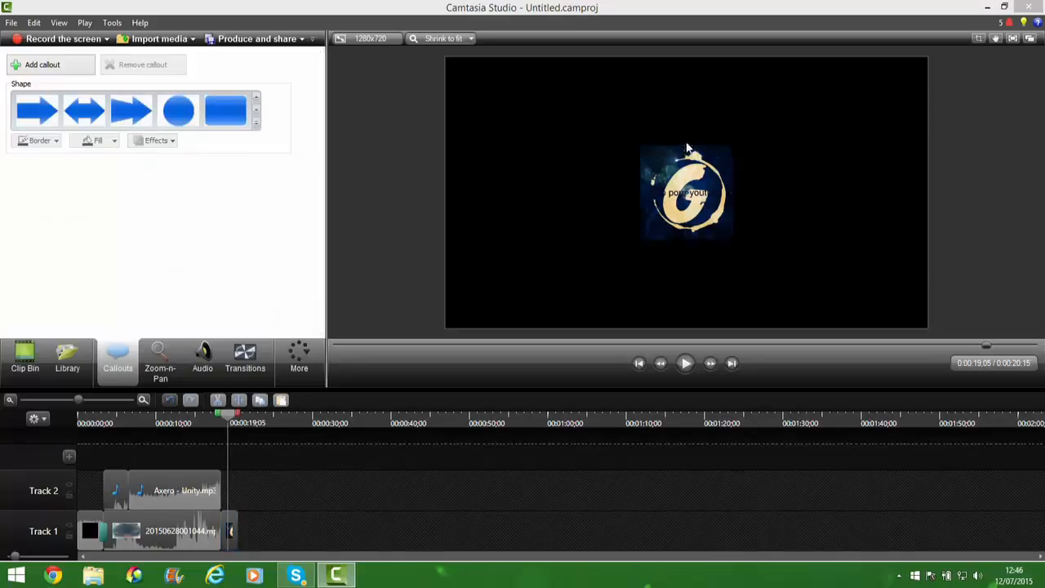
click(688, 148)
drag(686, 144, 687, 57)
drag(690, 245, 695, 283)
drag(701, 320, 702, 327)
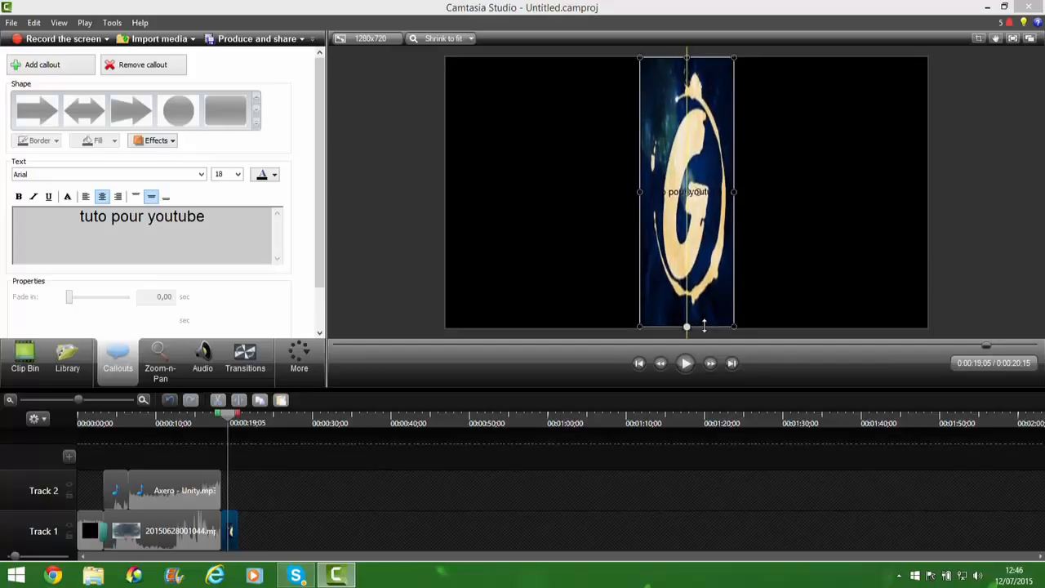
drag(734, 191, 928, 192)
drag(639, 192, 446, 196)
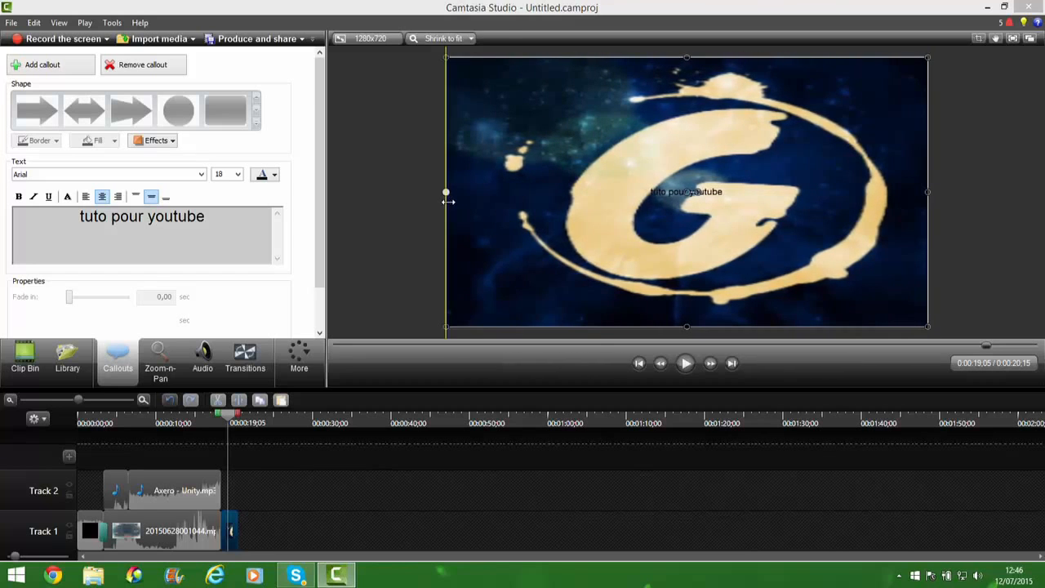
- Set the logo text to size 120 in Blade Runner Movie Font
click(236, 175)
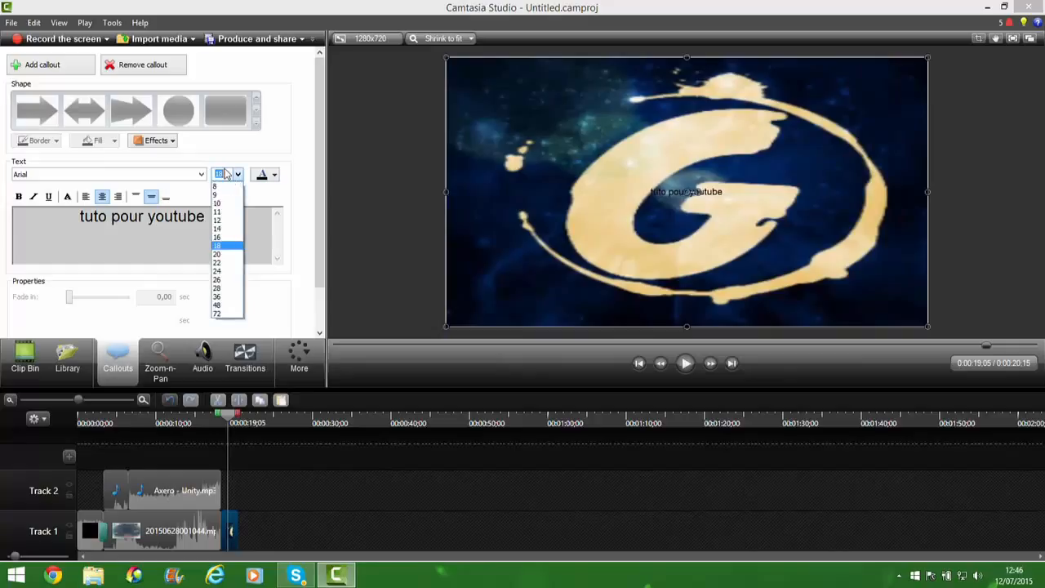
click(233, 177)
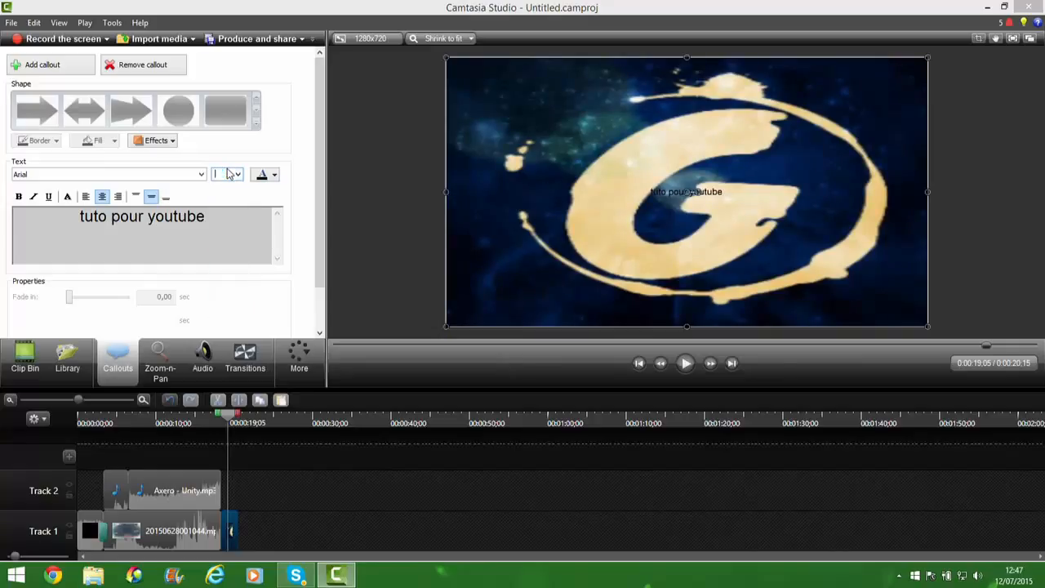
text(120)
drag(255, 222, 27, 222)
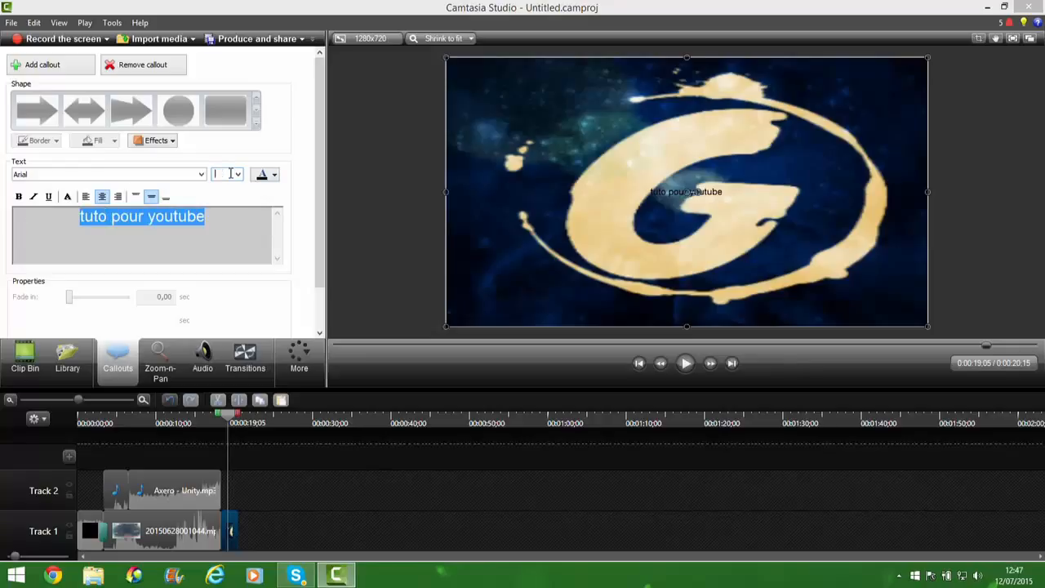
text(120)
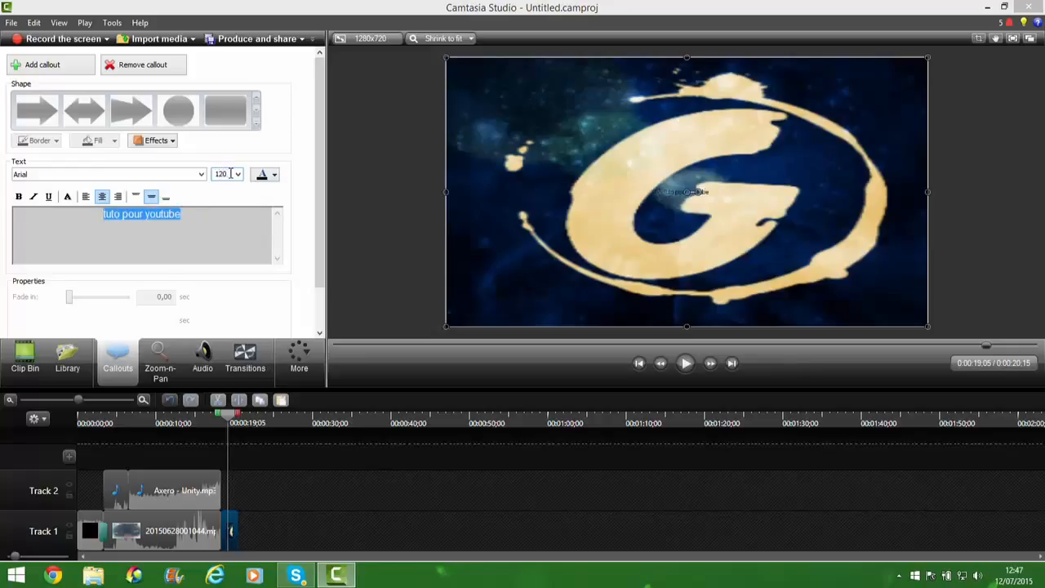
click(162, 174)
scroll(85, 237, down, 2)
scroll(85, 237, down, 2)
click(84, 289)
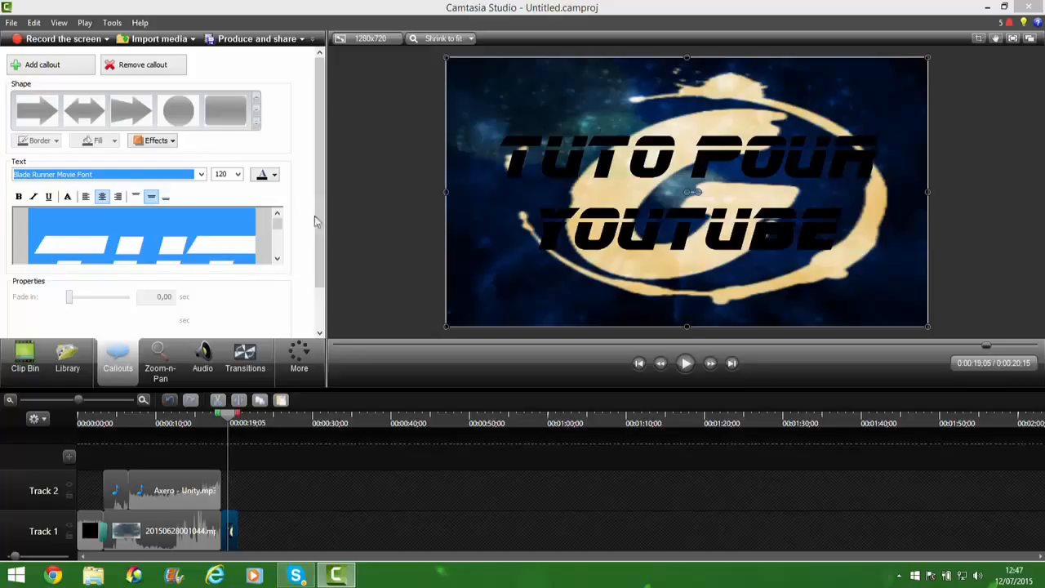
- Try yellow for the logo text, and set its colour to purple
click(275, 175)
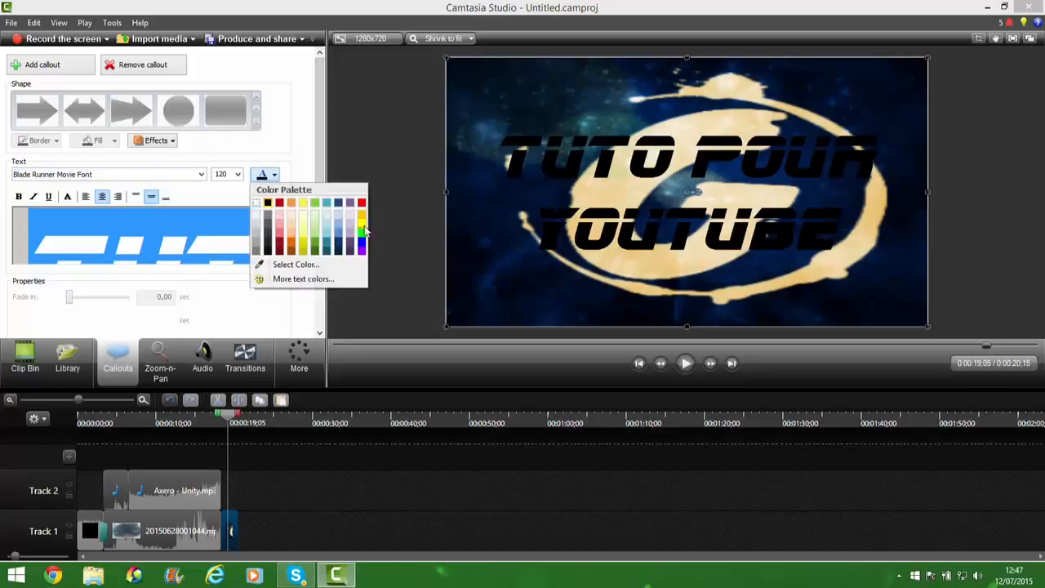
click(362, 225)
click(272, 178)
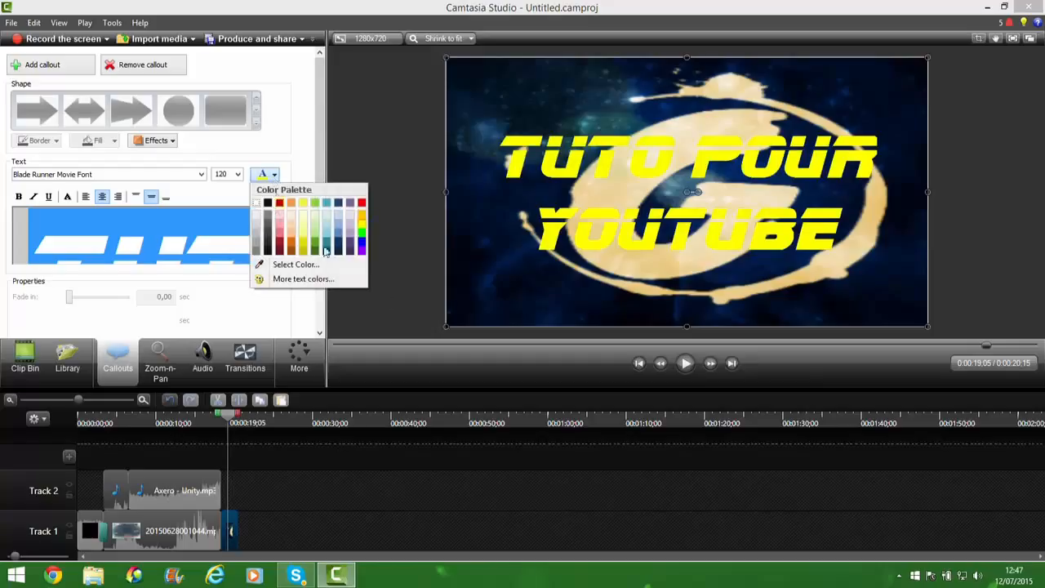
click(363, 255)
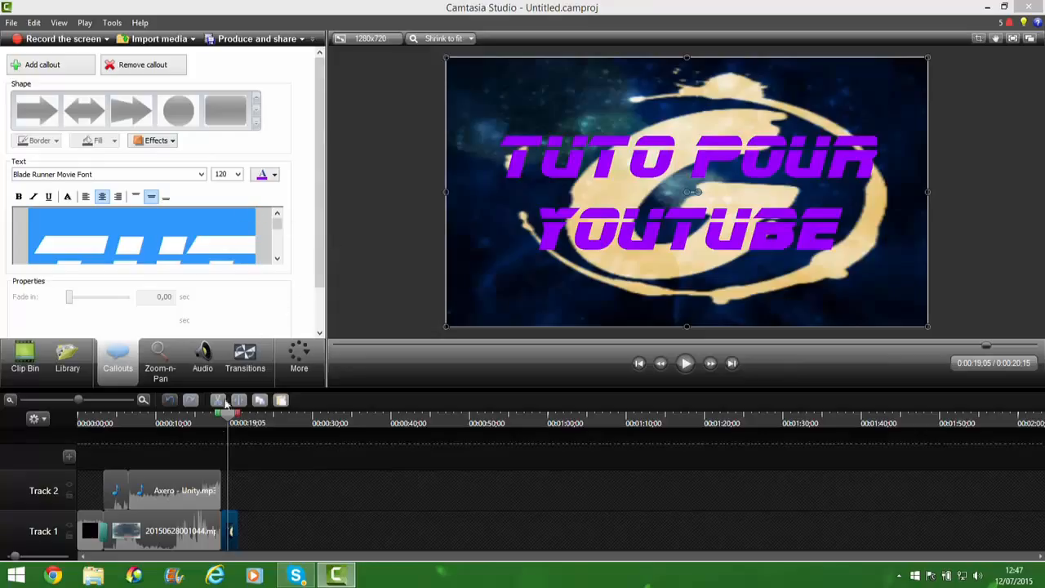
- Lower the audio volume of bon com.wma and the intro, and reduce the gameplay clip's audio to silence
click(201, 487)
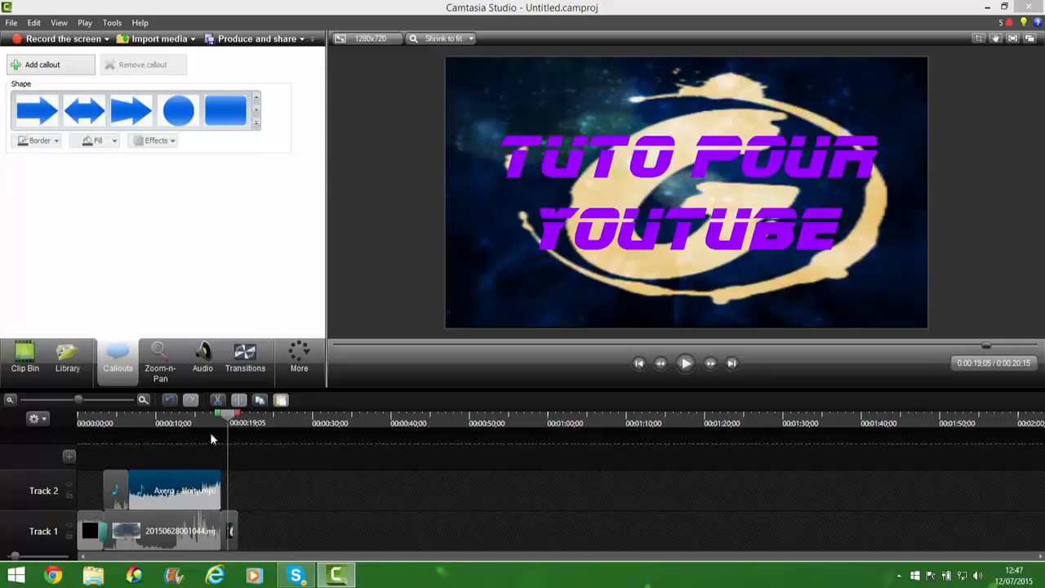
click(217, 366)
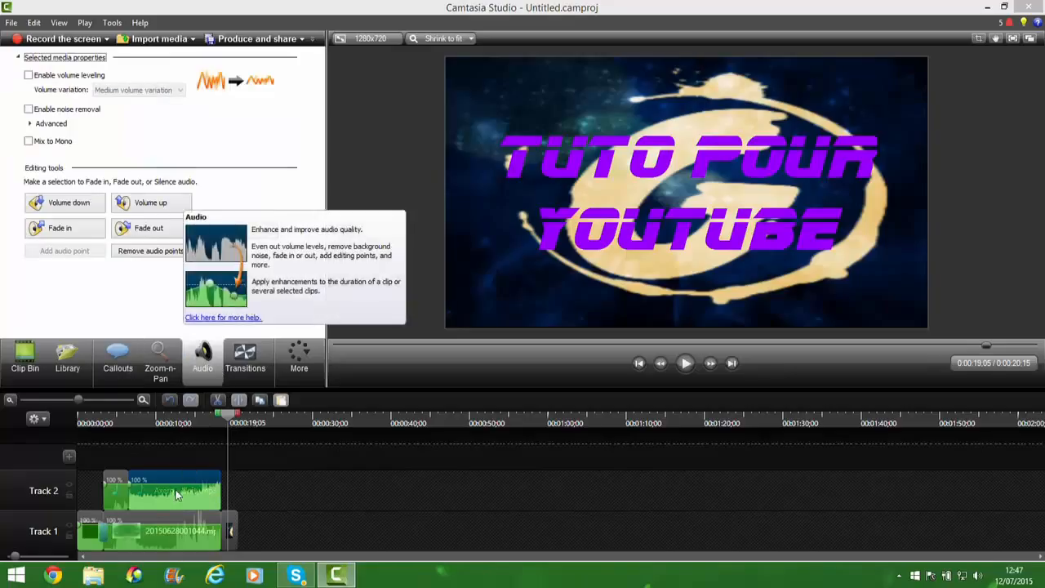
drag(123, 482, 119, 493)
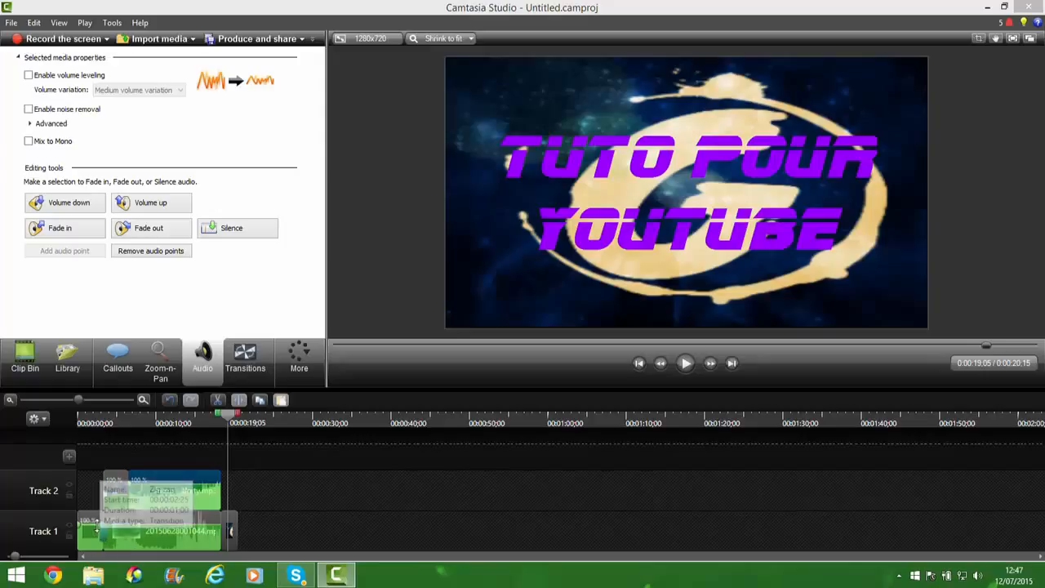
drag(88, 523, 85, 546)
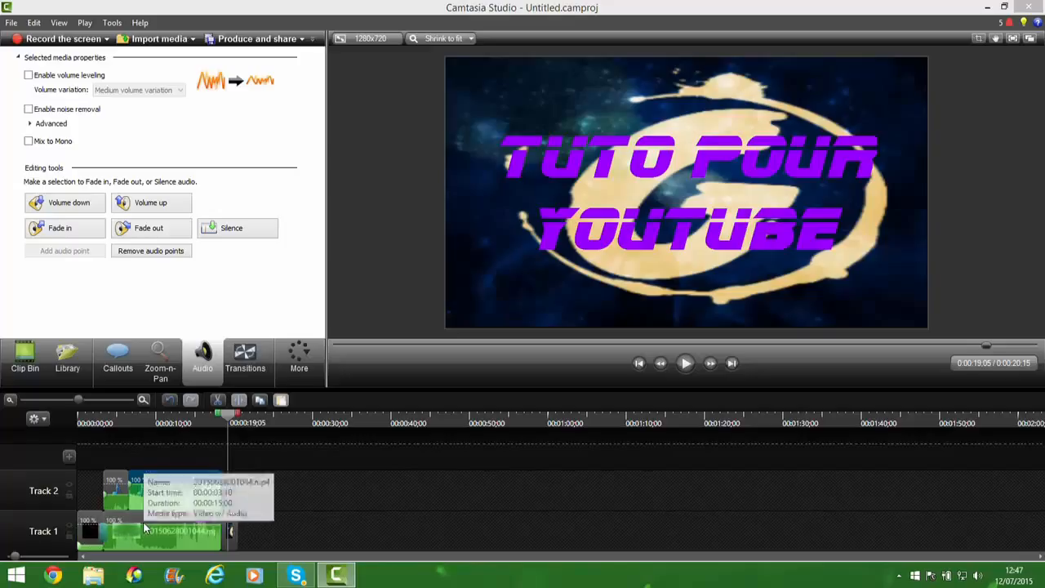
drag(144, 524, 139, 565)
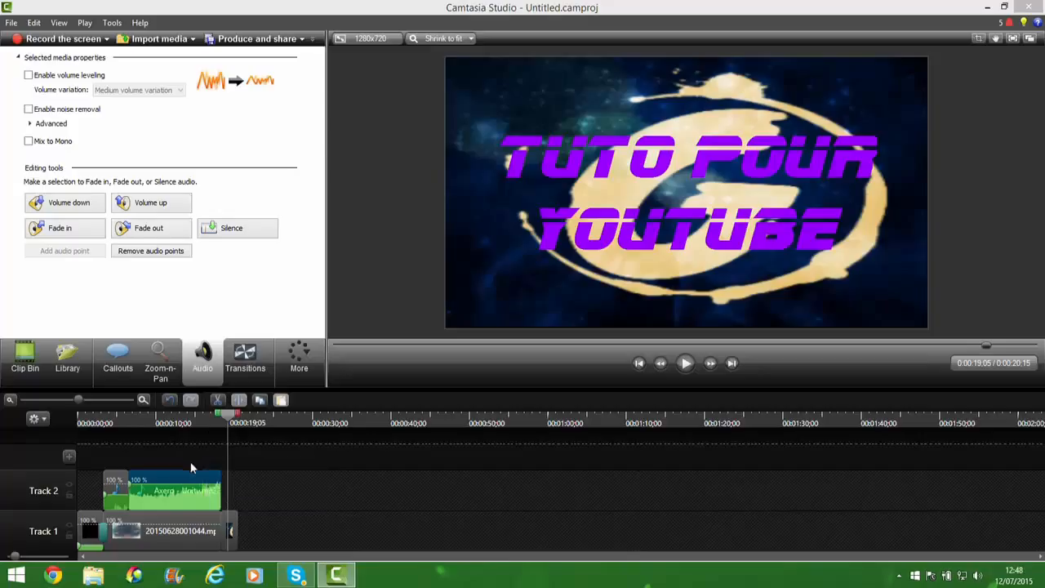
- Start producing the video with the MP4 only (up to 1080p) preset
click(238, 40)
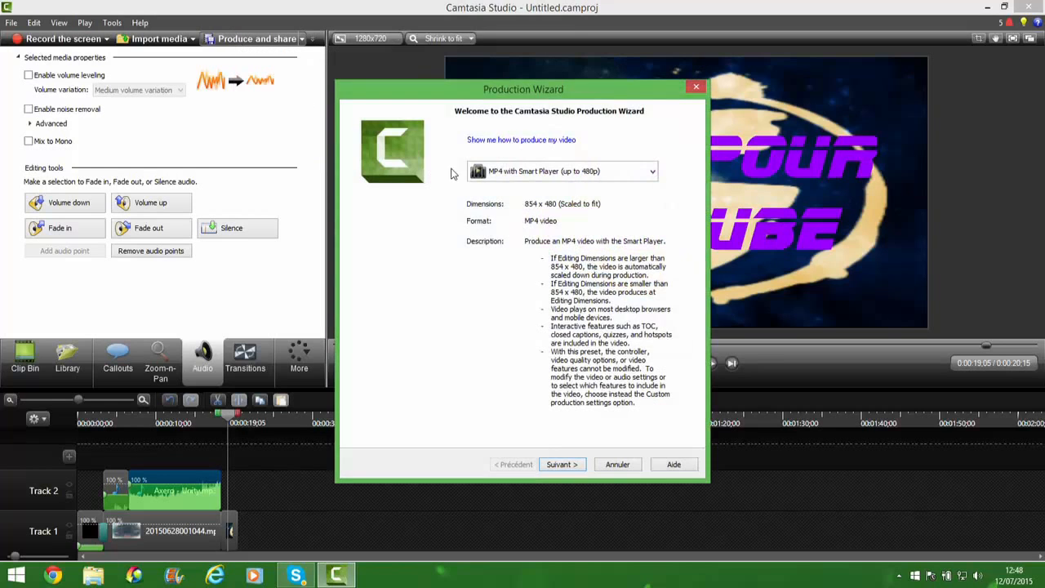
click(611, 175)
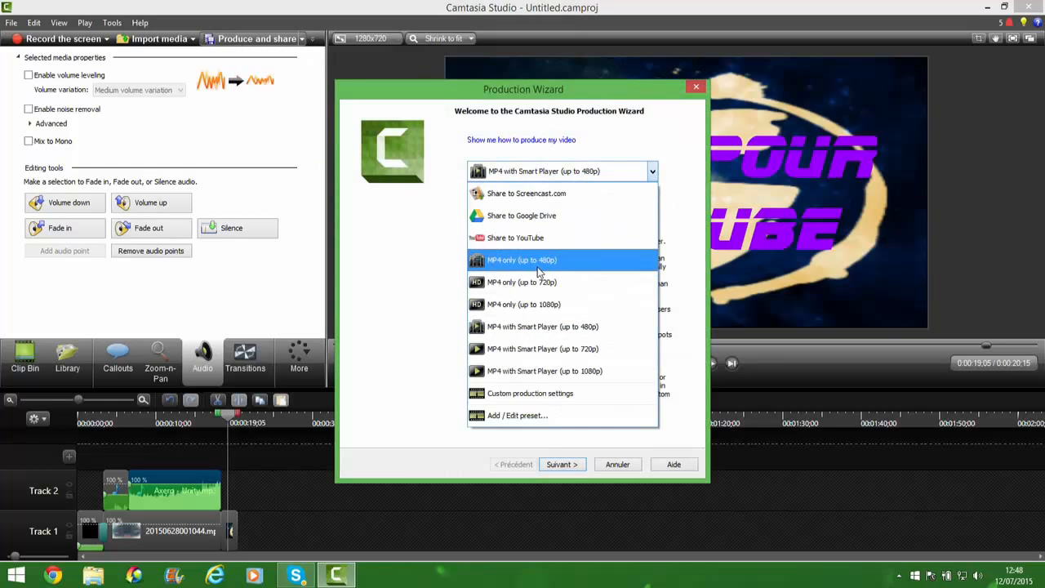
click(515, 313)
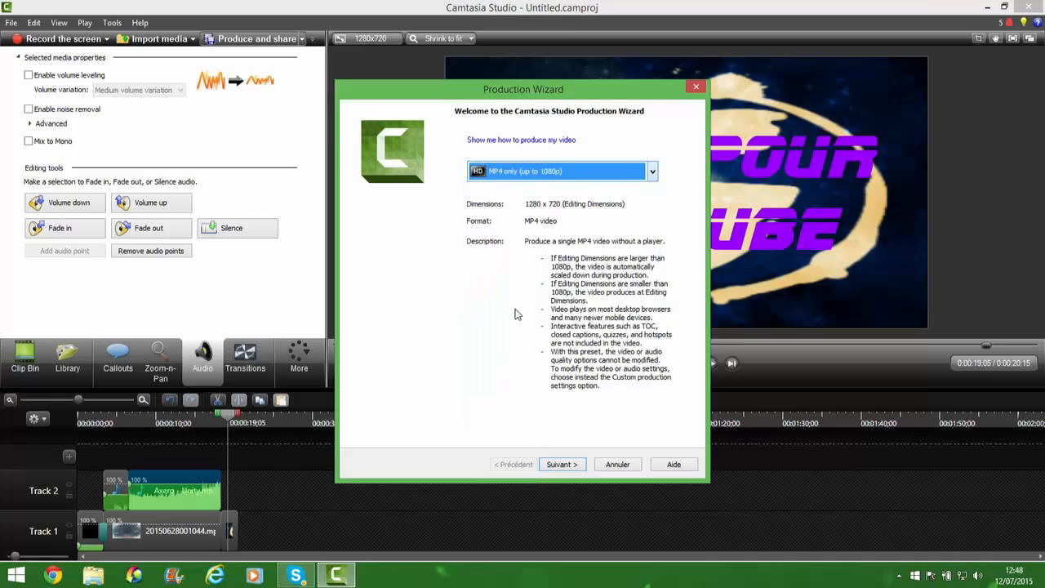
click(562, 465)
- Name the production tutoooooooo, keep the gameplay fini folder, and start rendering
click(420, 175)
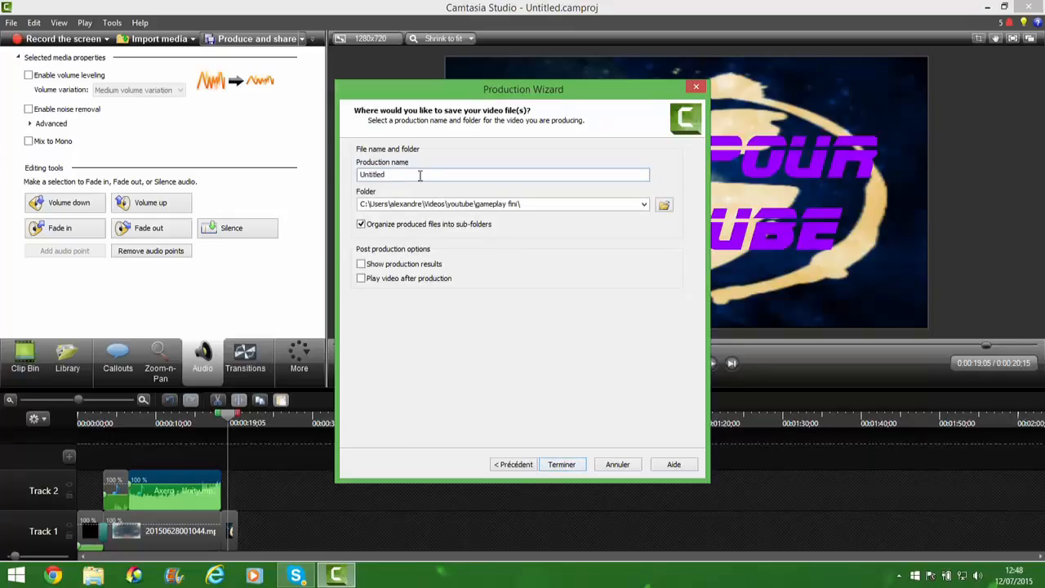
key(BackSpace)
key(BackSpace)
key(BackSpace)
key(BackSpace)
key(BackSpace)
key(BackSpace)
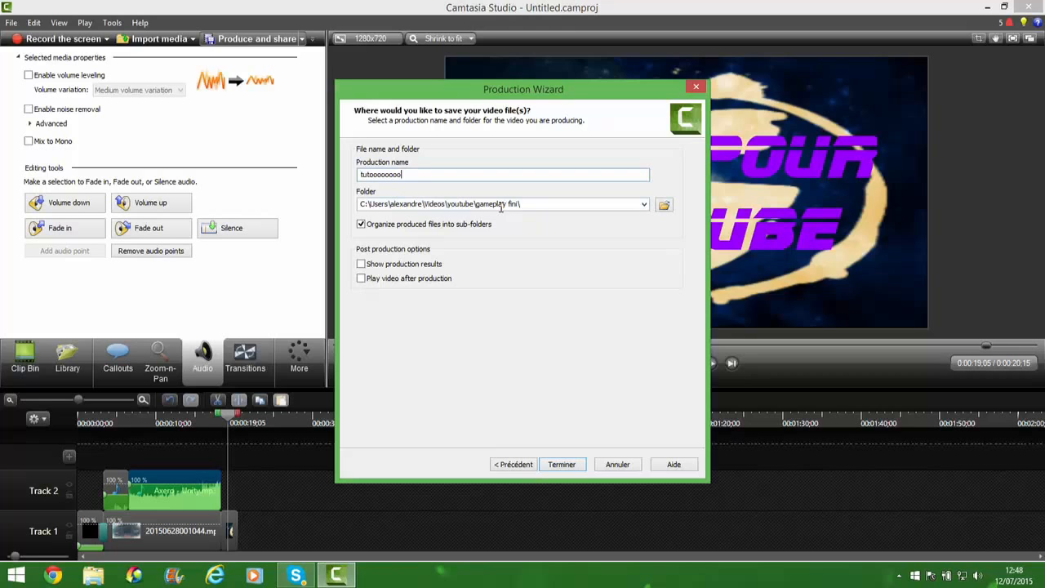
click(561, 464)
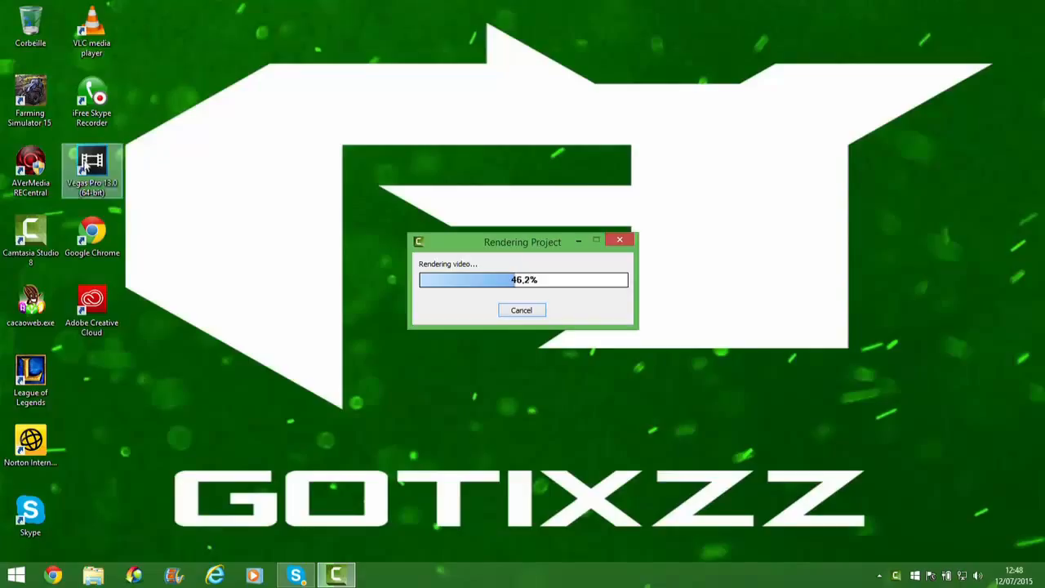
- Move the Vegas Pro 13.0 shortcut below Adobe Creative Cloud on the desktop
click(90, 167)
drag(280, 141, 303, 130)
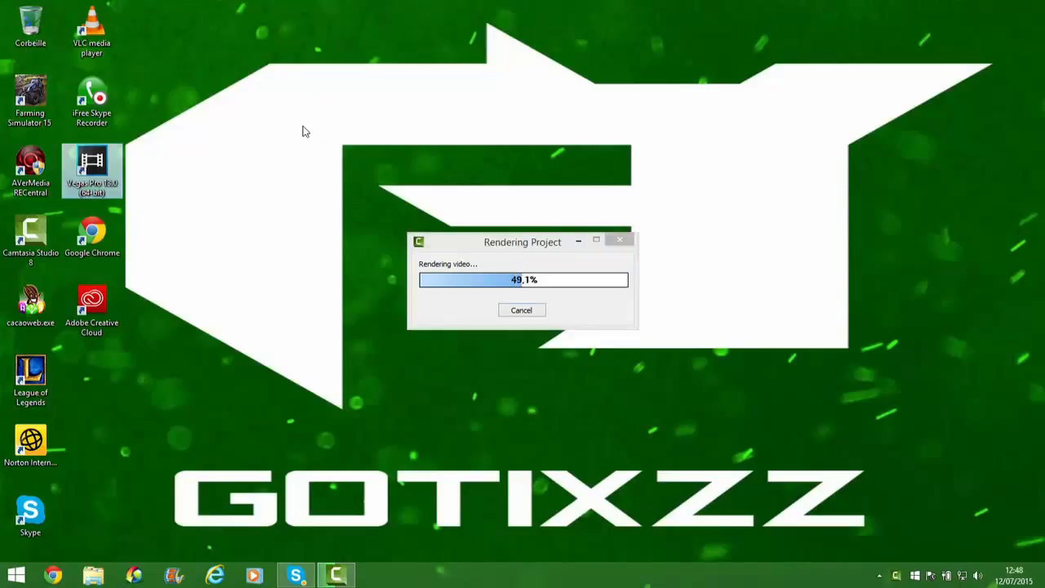
drag(109, 175, 352, 455)
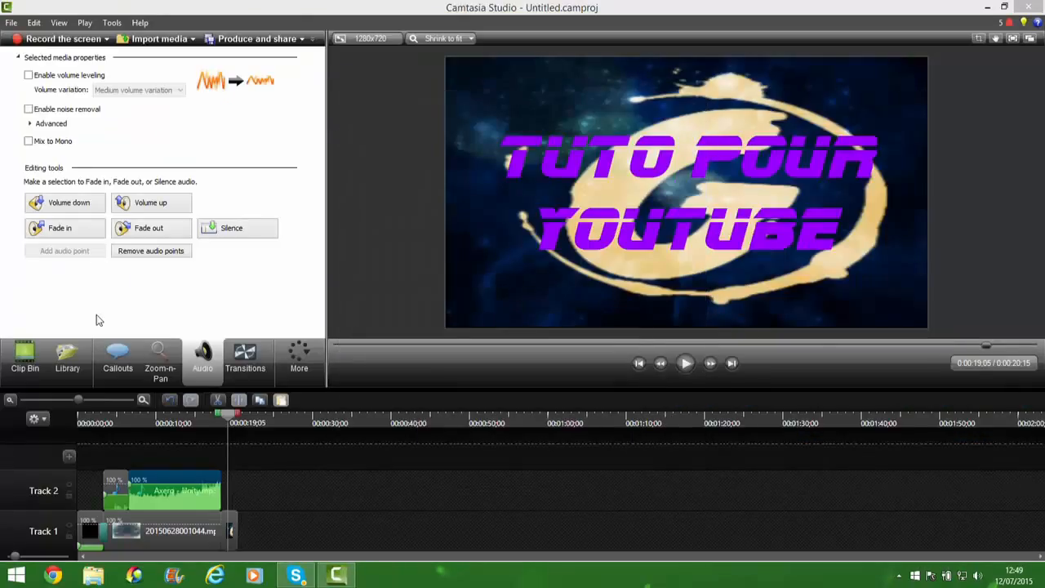
- Close Camtasia Studio and open the tutoooooooo folder inside Vidéos > youtube > gameplay fini in File Explorer
click(1028, 6)
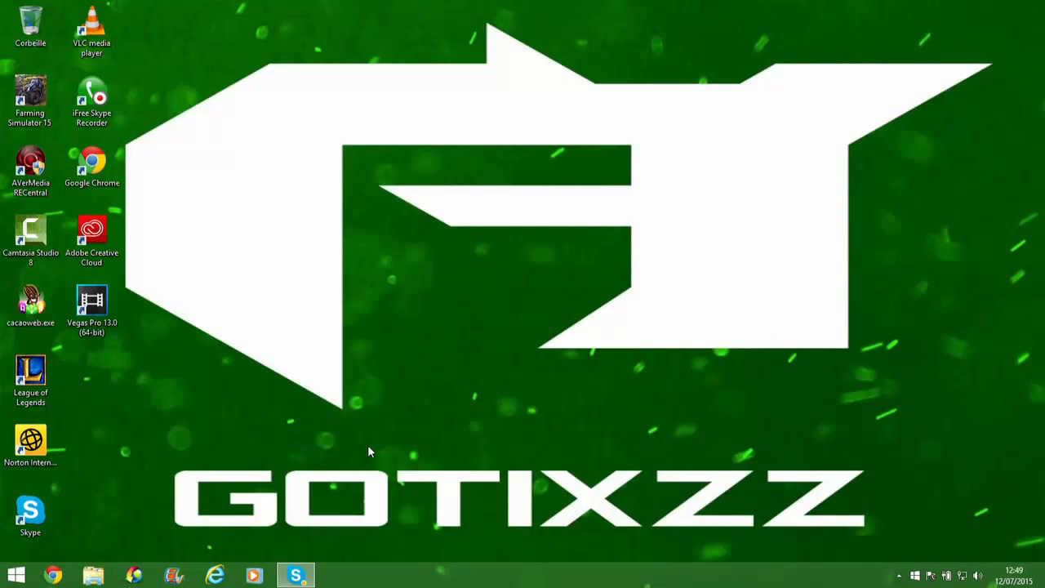
click(93, 576)
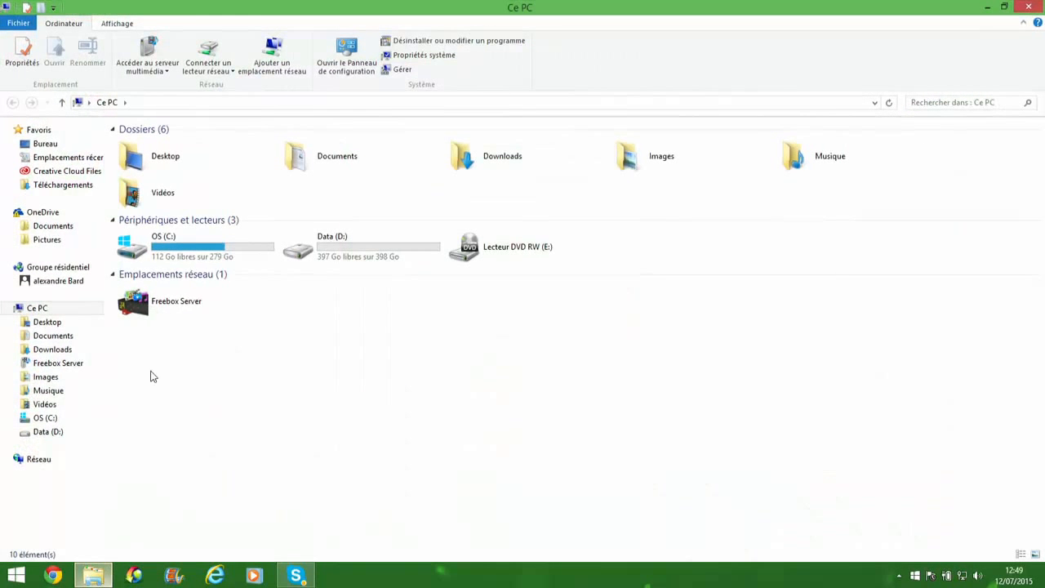
double_click(166, 204)
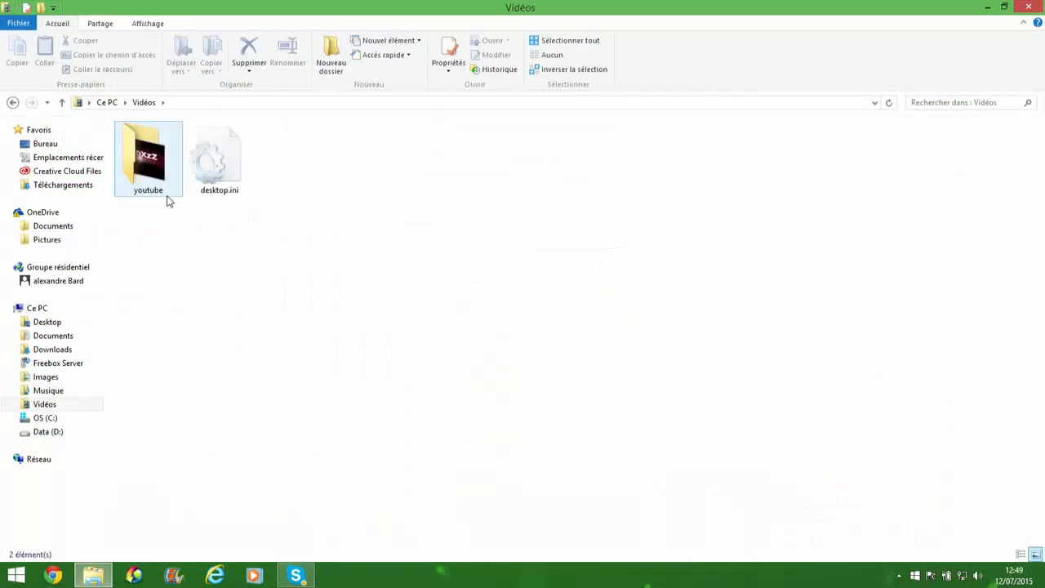
double_click(169, 187)
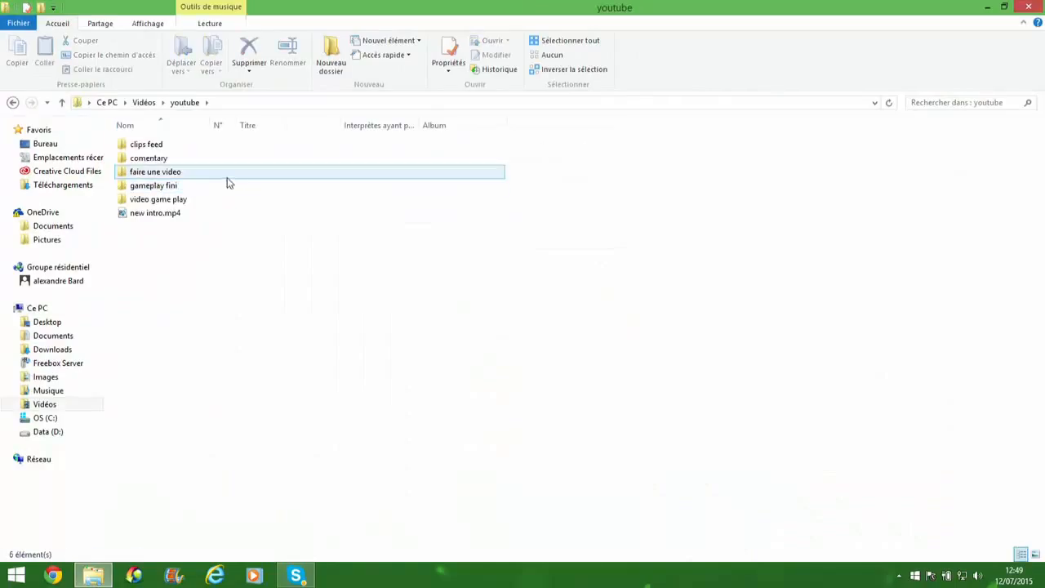
double_click(186, 189)
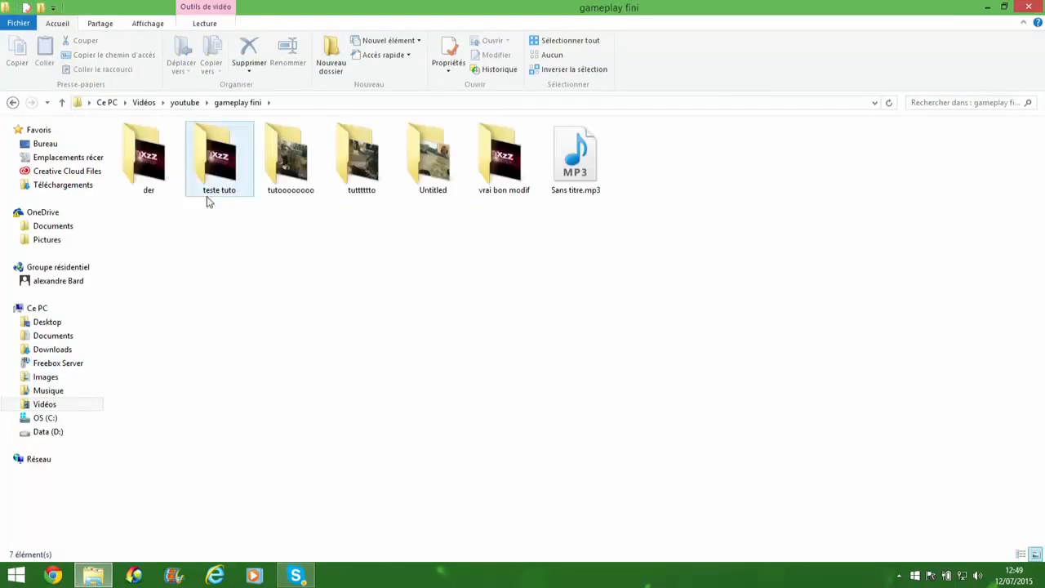
double_click(292, 159)
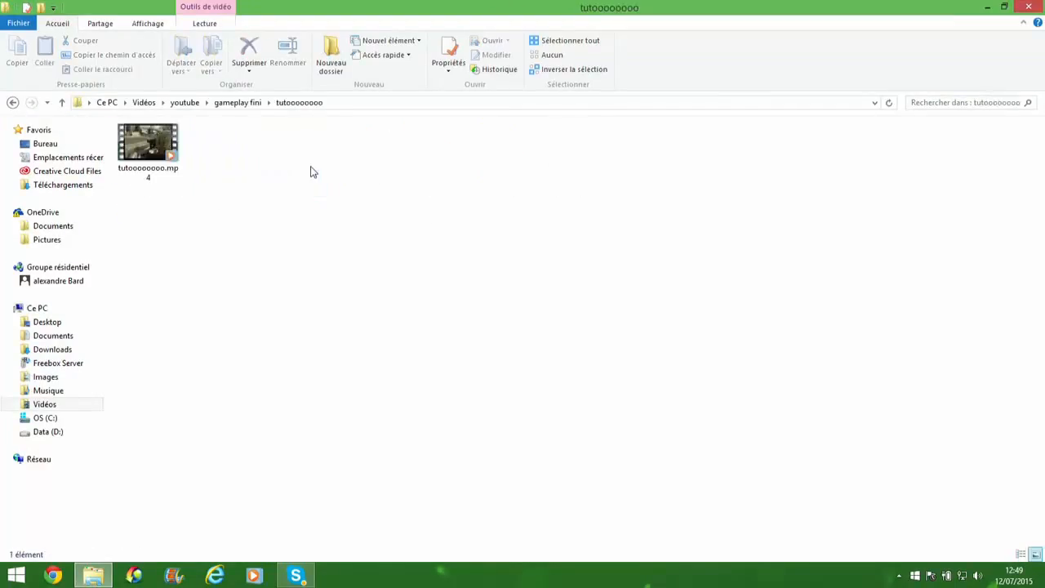
- Play the rendered tutoooooooo.mp4 in a maximized player window to check it, and close the player
double_click(150, 173)
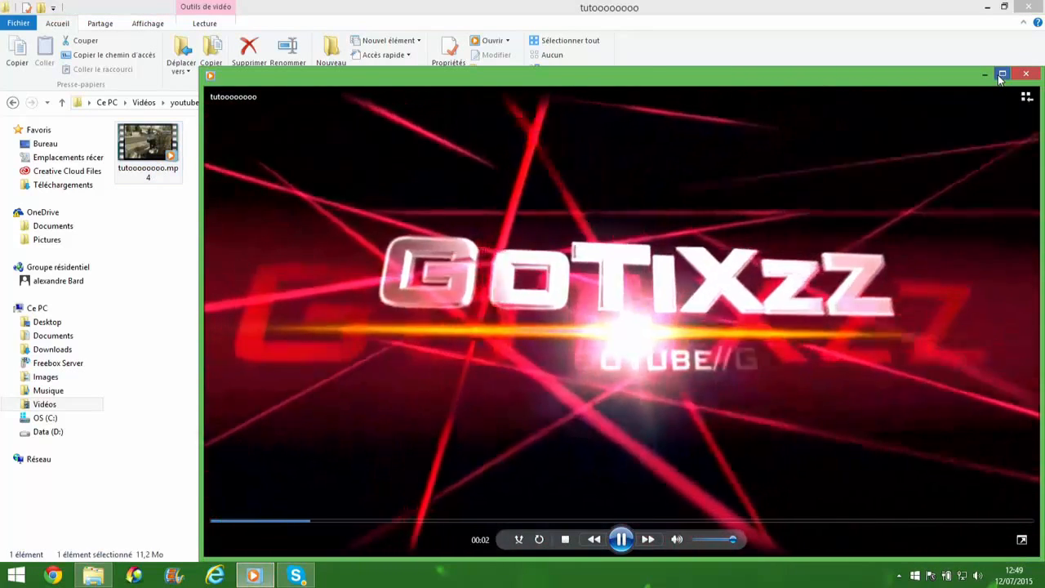
click(1001, 75)
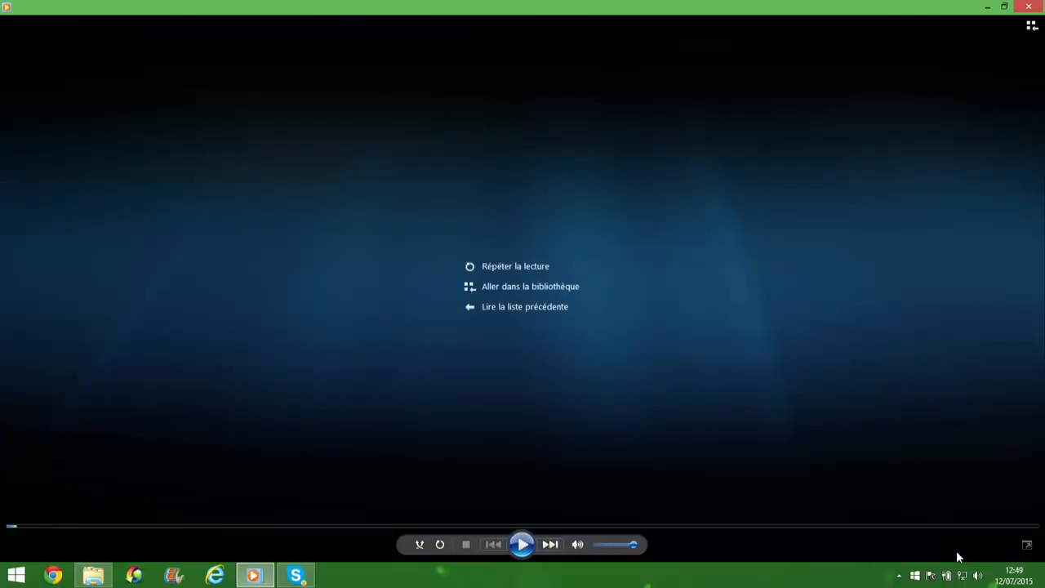
click(1030, 8)
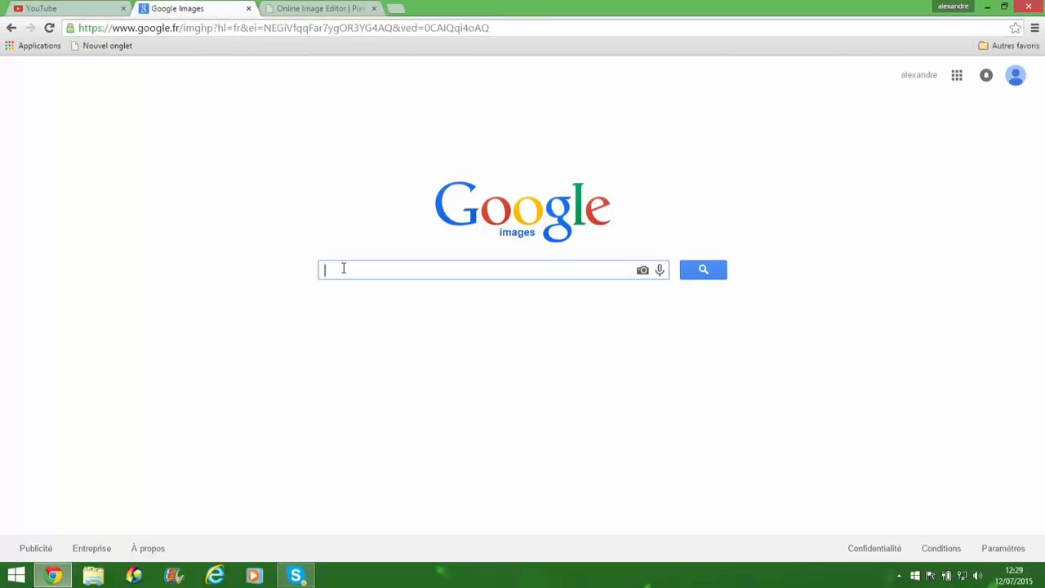
- Search Google Images for youtube and look at the save options for the red play-button logo on white
text(youtube)
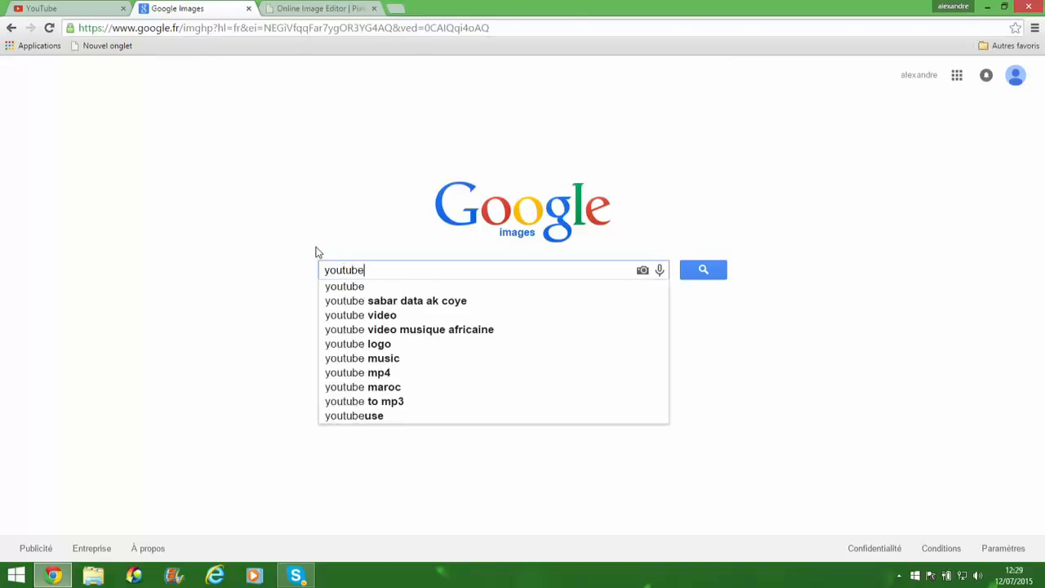
key(Return)
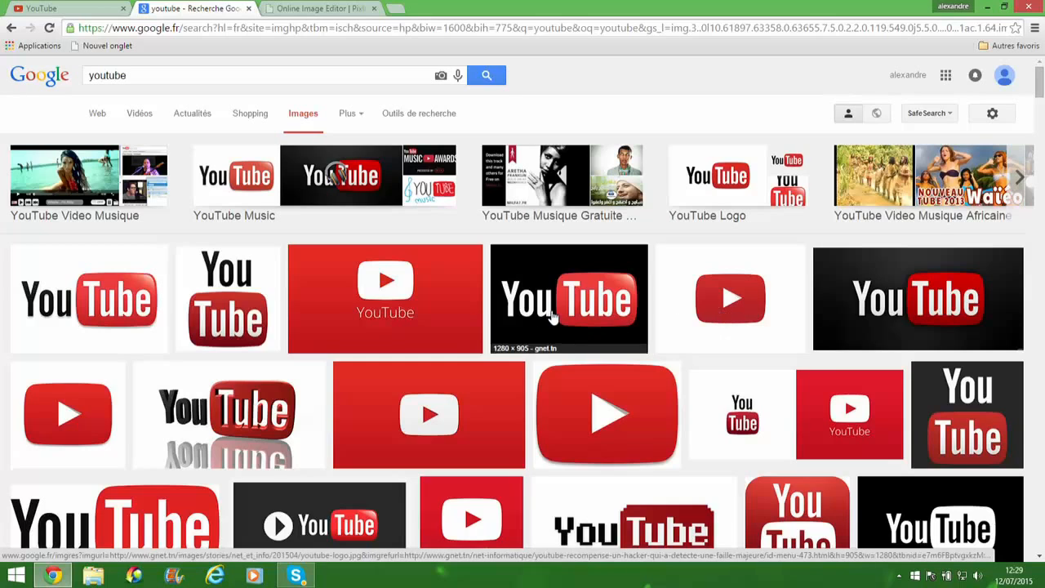
right_click(711, 310)
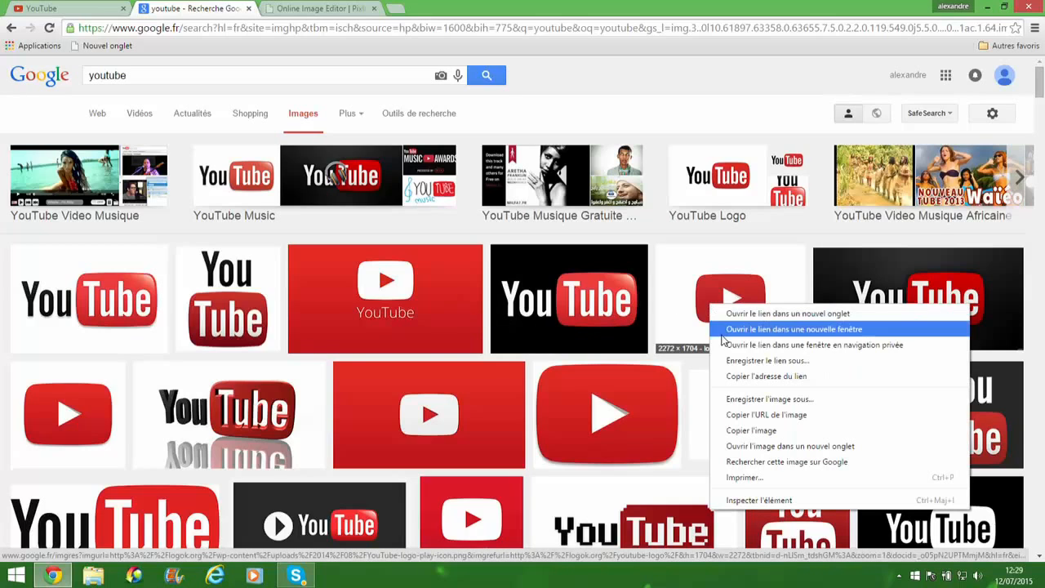
click(634, 85)
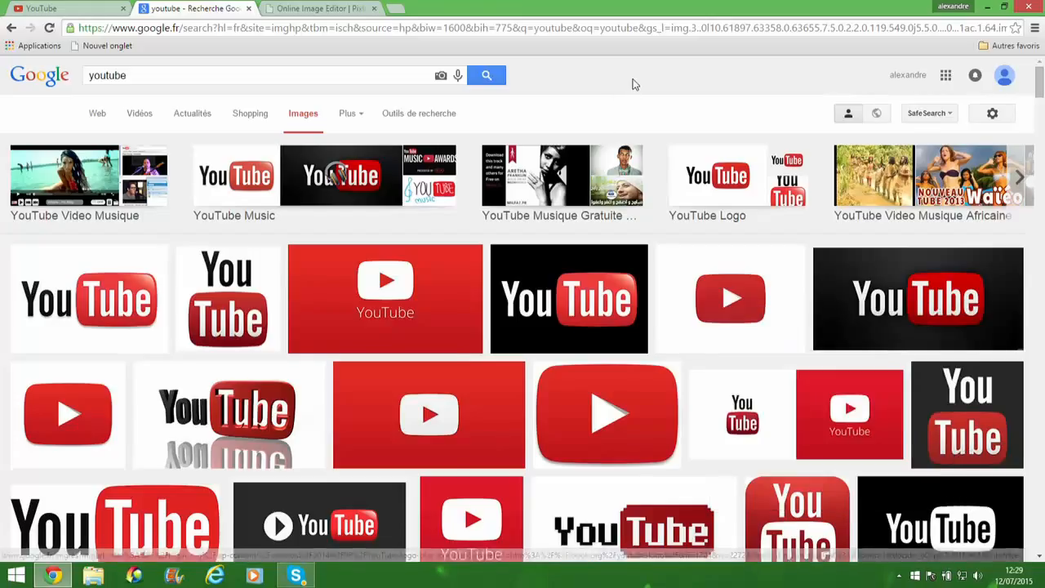
- Open téléchargement.jpg from the Images folder in Pixlr Express and bring up the effect categories
click(335, 6)
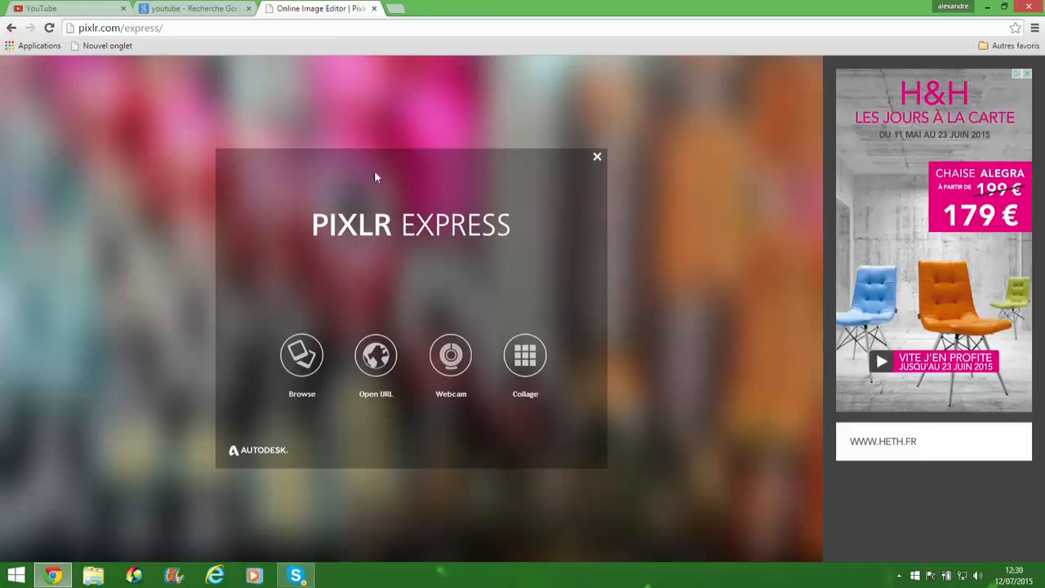
click(303, 352)
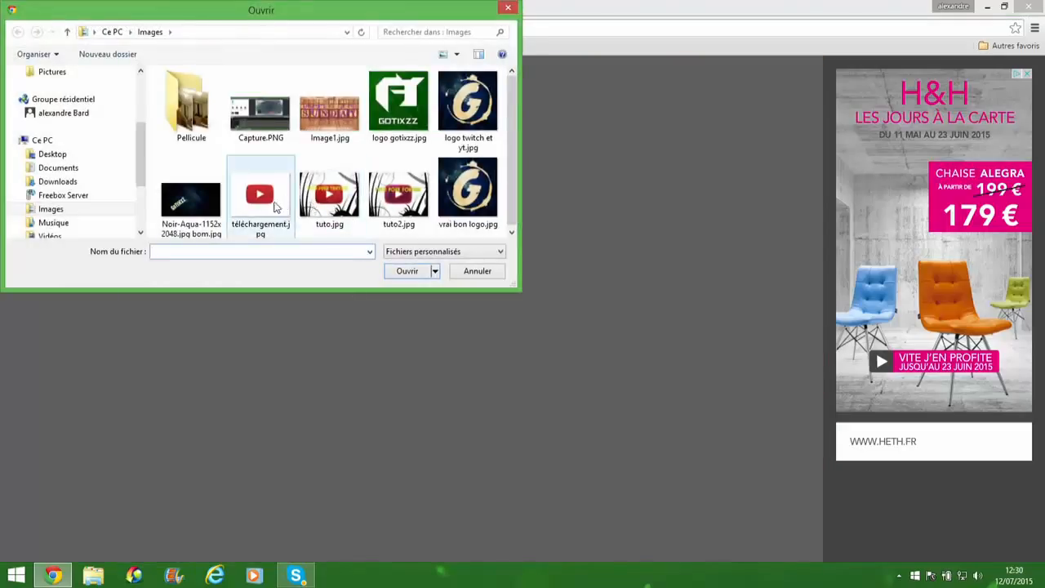
click(275, 208)
click(403, 271)
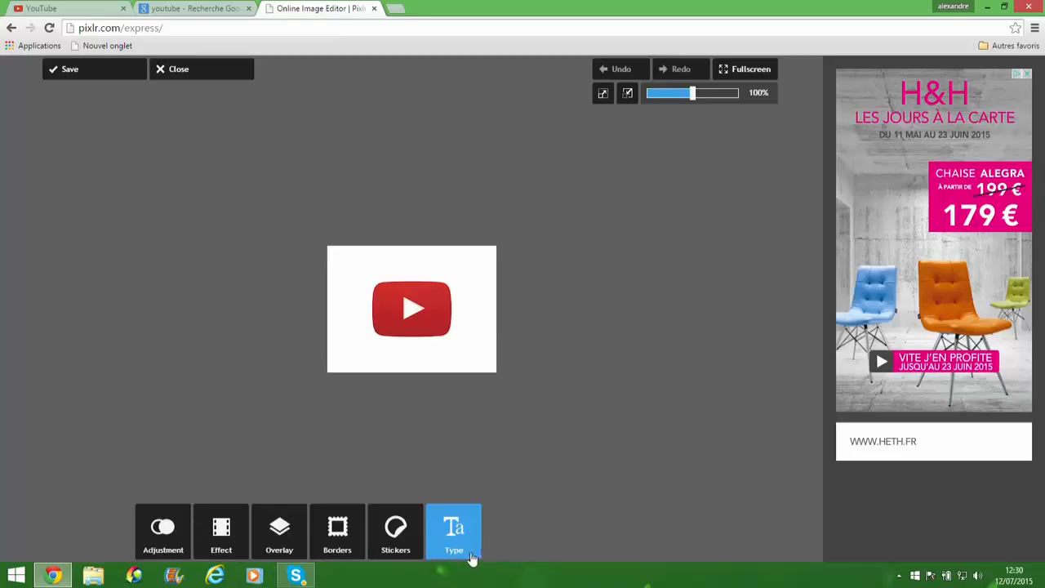
click(233, 527)
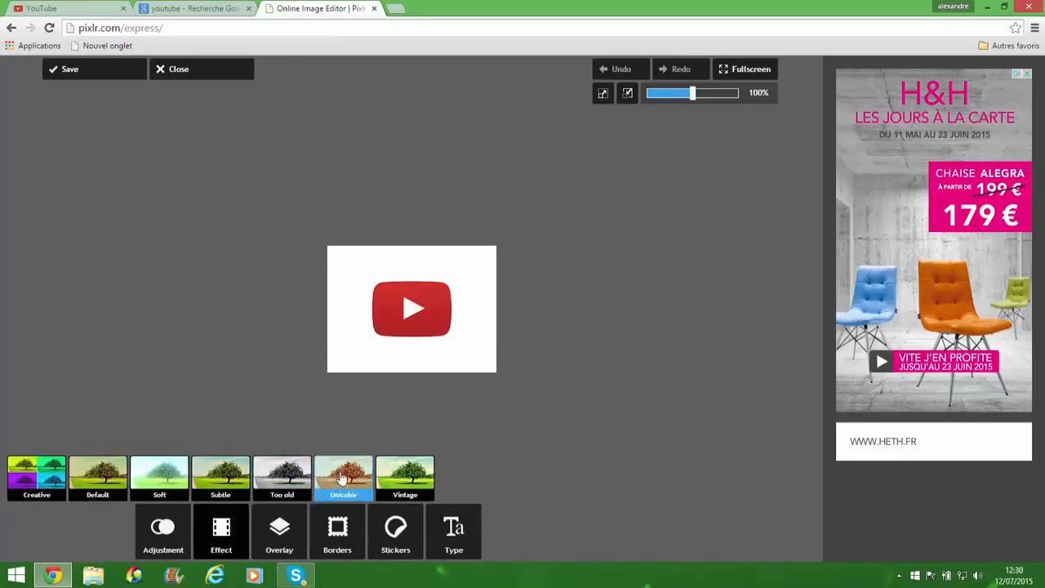
click(337, 482)
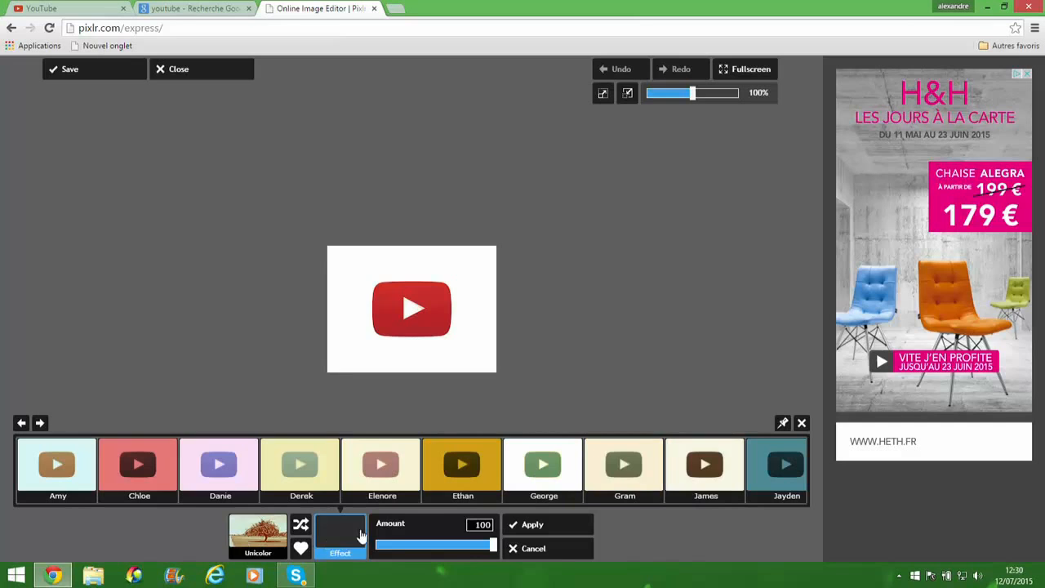
click(524, 551)
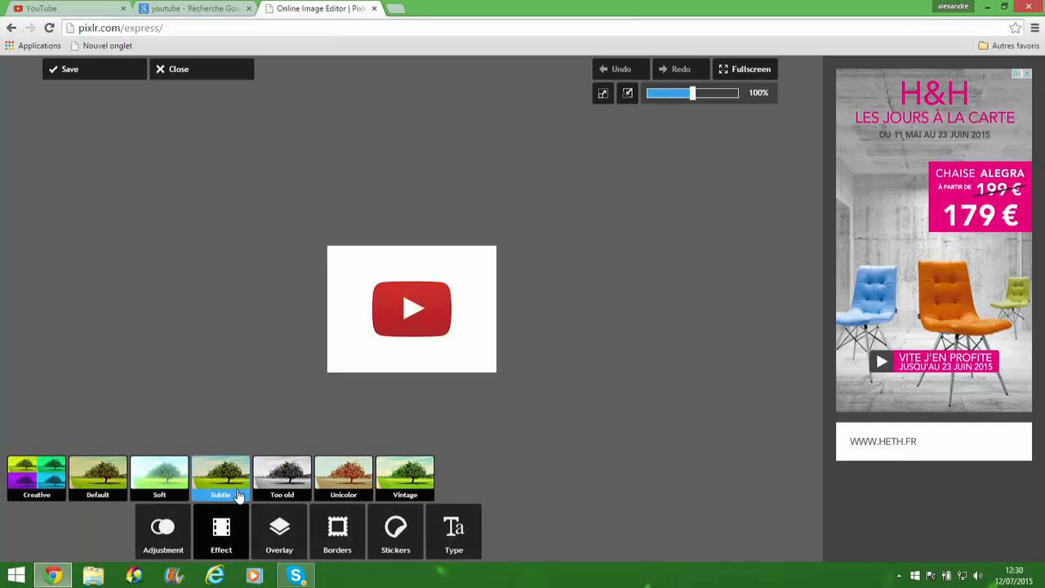
click(234, 493)
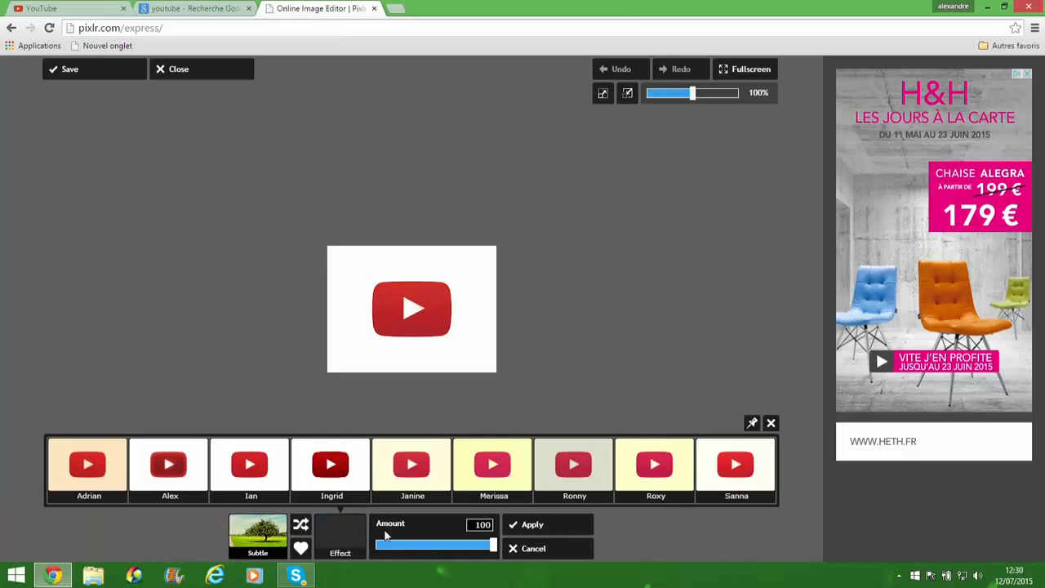
click(386, 502)
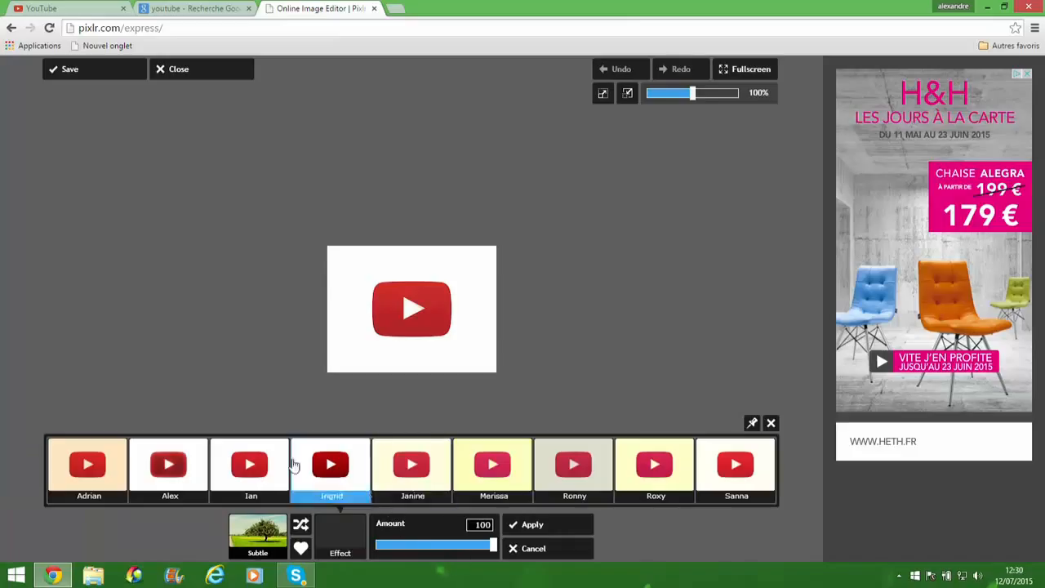
click(529, 549)
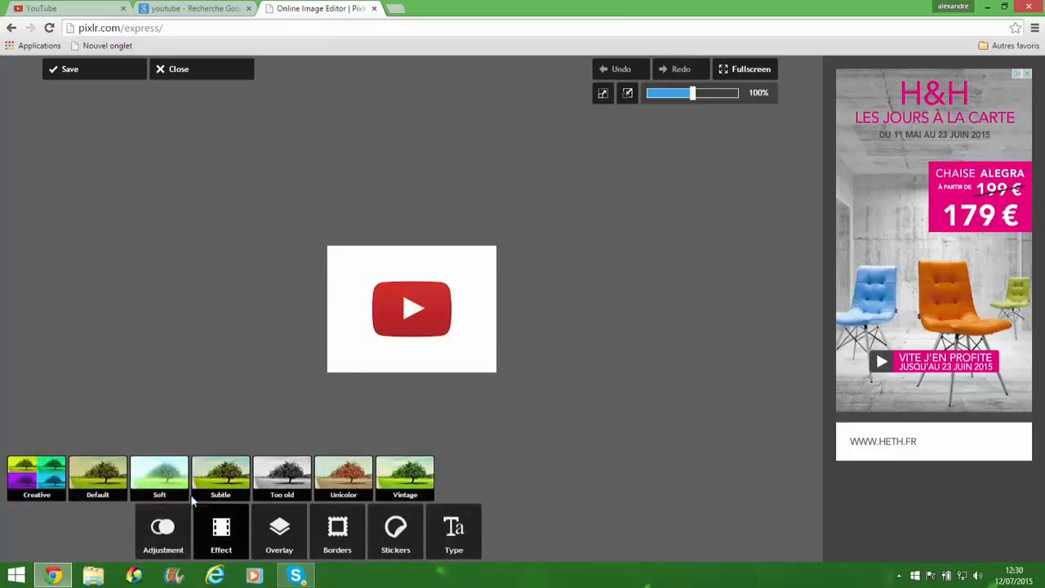
- Apply the Jessica effect from the Soft category to the logo image
click(160, 484)
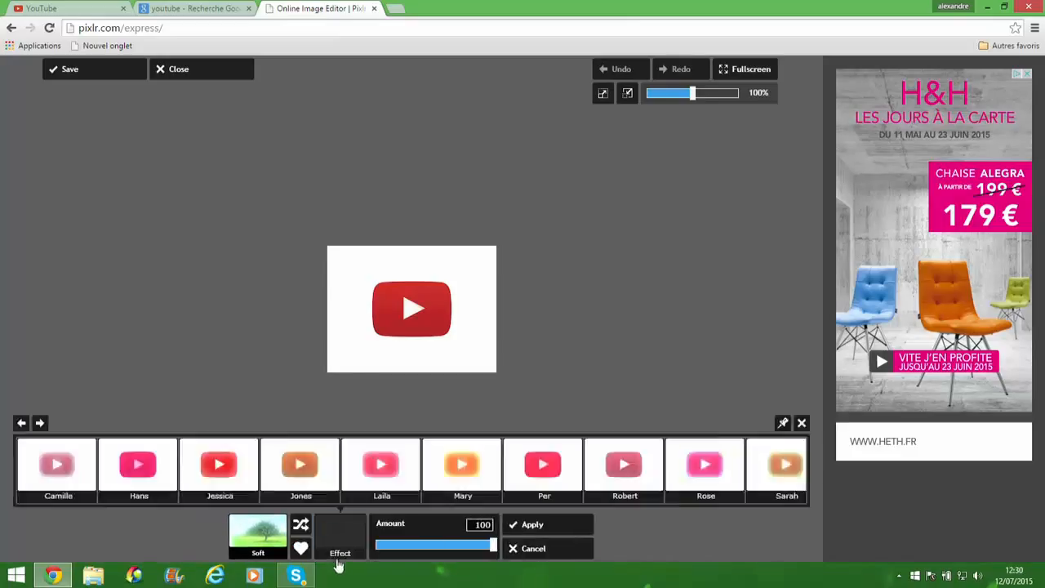
click(224, 486)
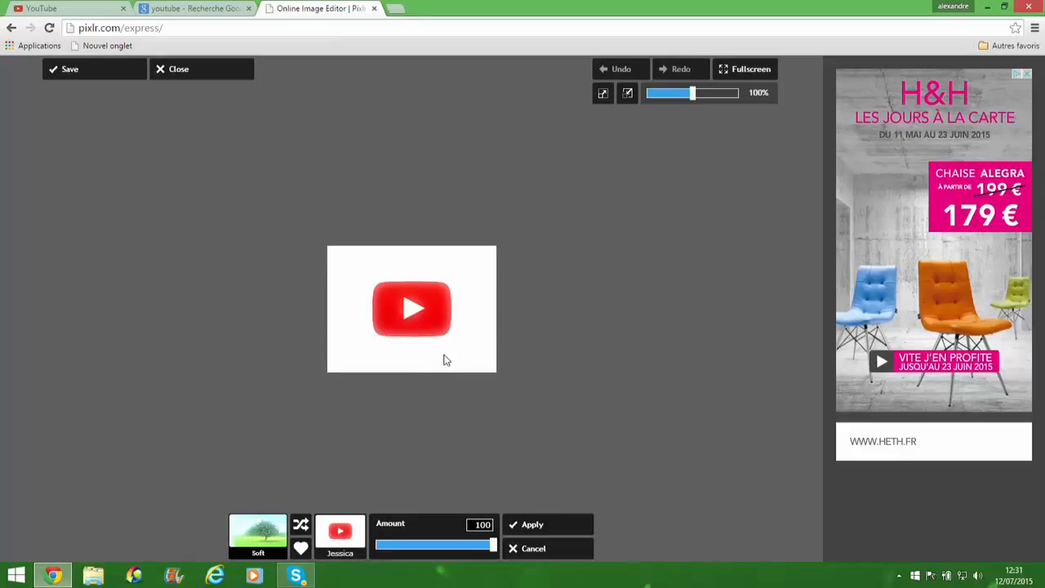
click(570, 526)
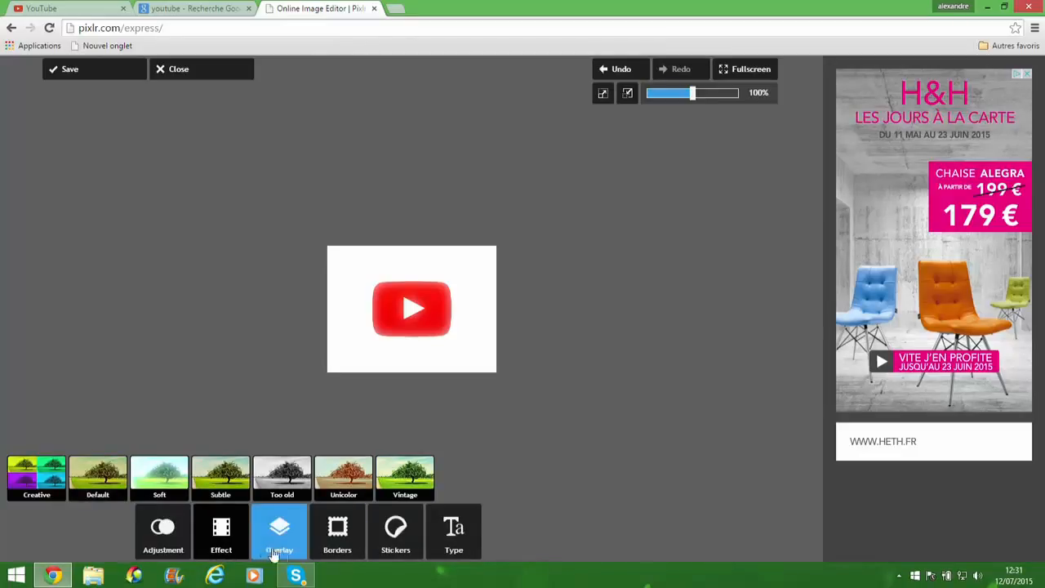
- Preview the Cobal, Mytele and Deep overlays from the Smoke category on the image, and apply the Above overlay
click(287, 553)
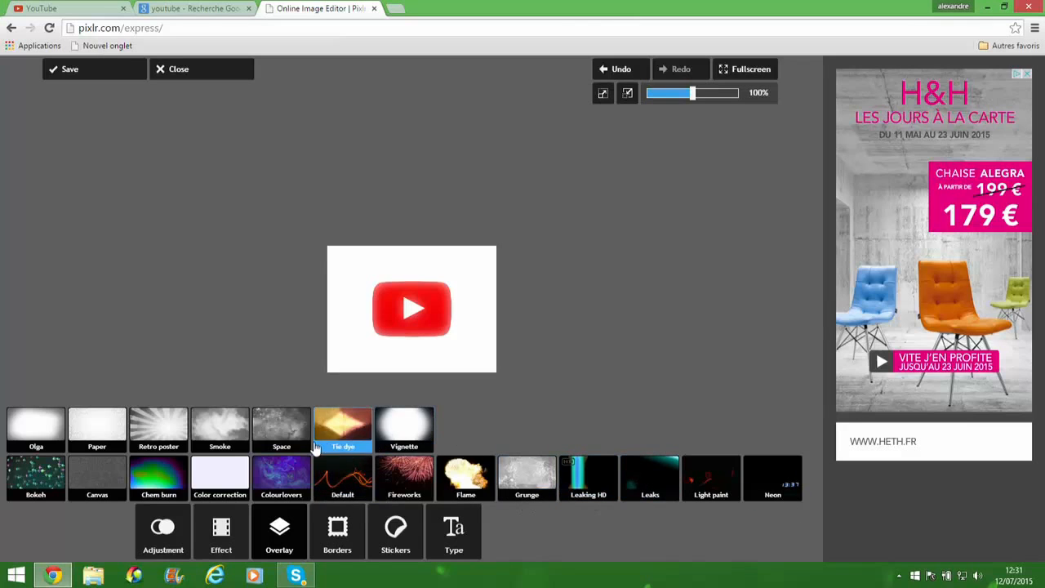
click(221, 442)
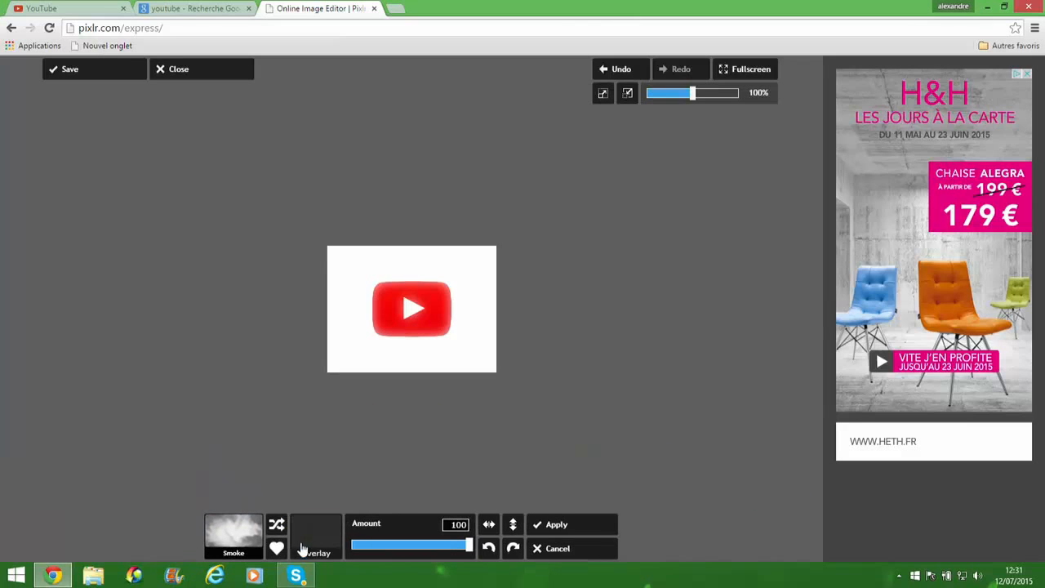
click(314, 535)
click(213, 455)
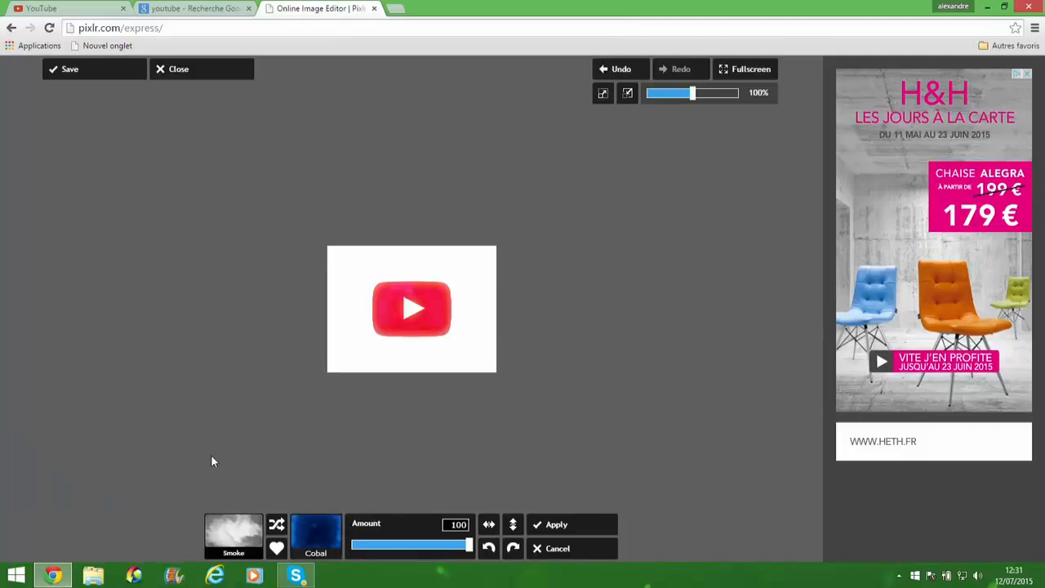
click(333, 554)
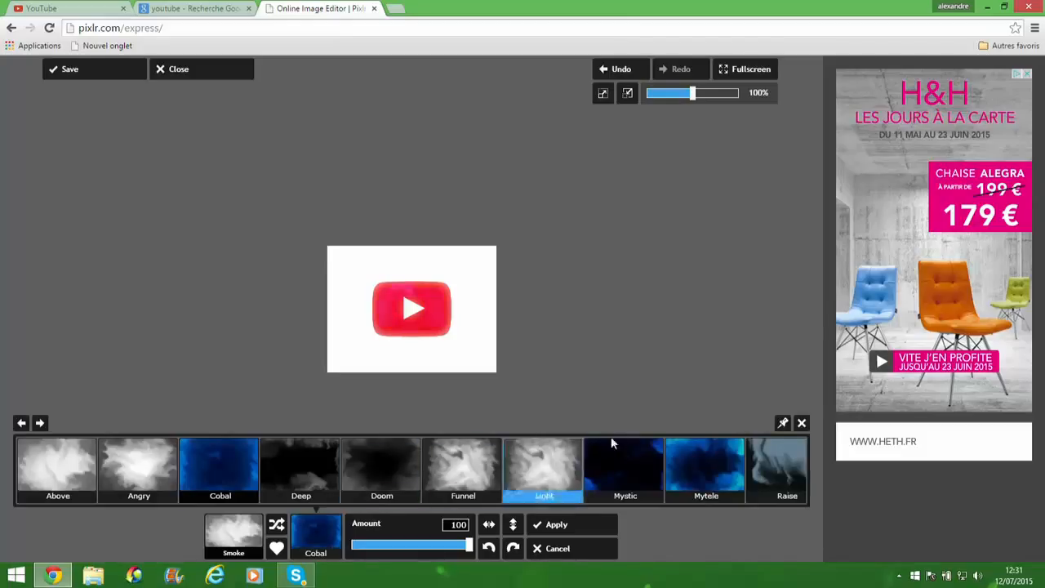
click(706, 470)
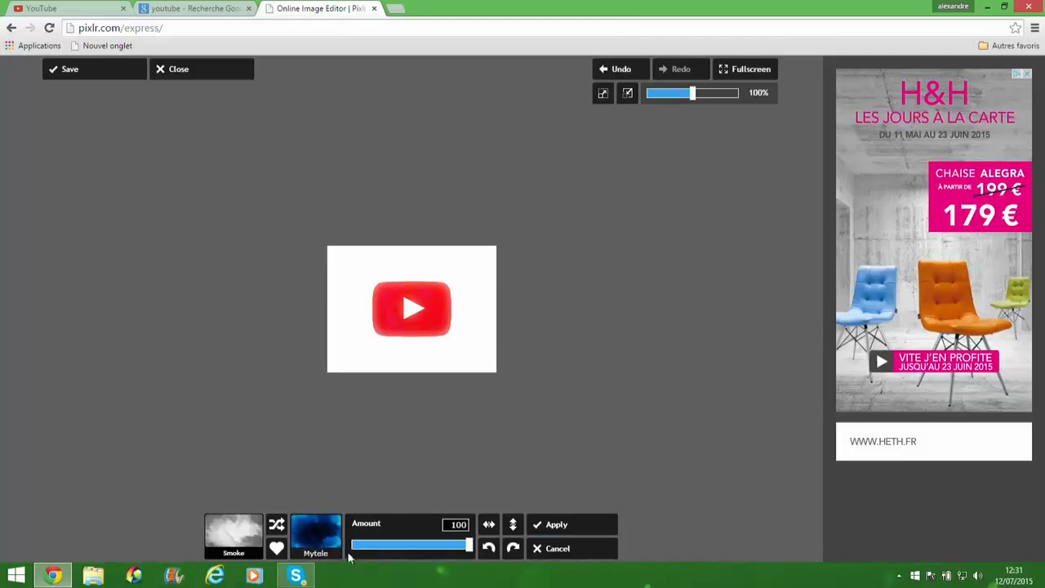
click(316, 535)
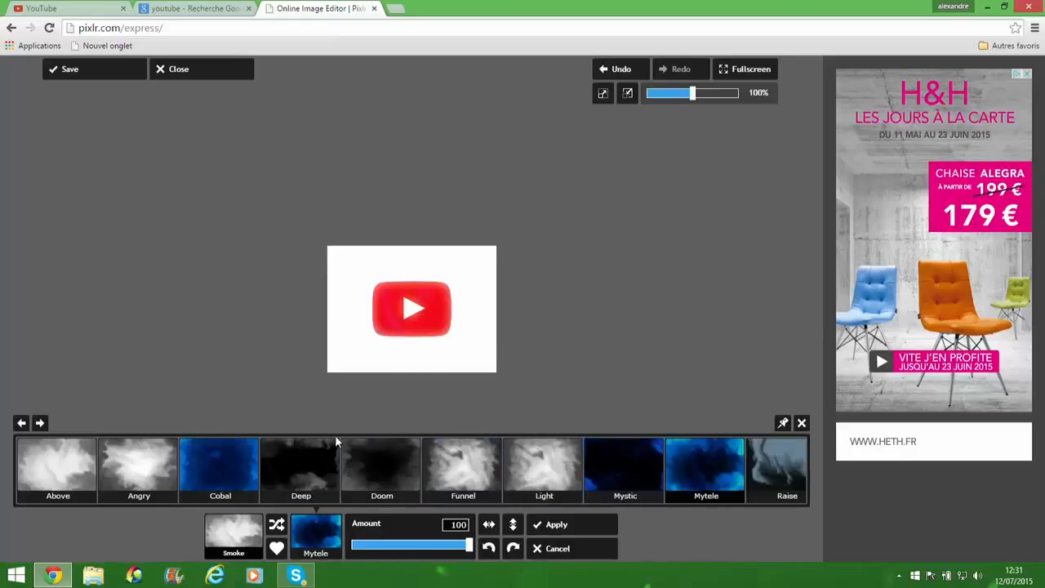
click(320, 457)
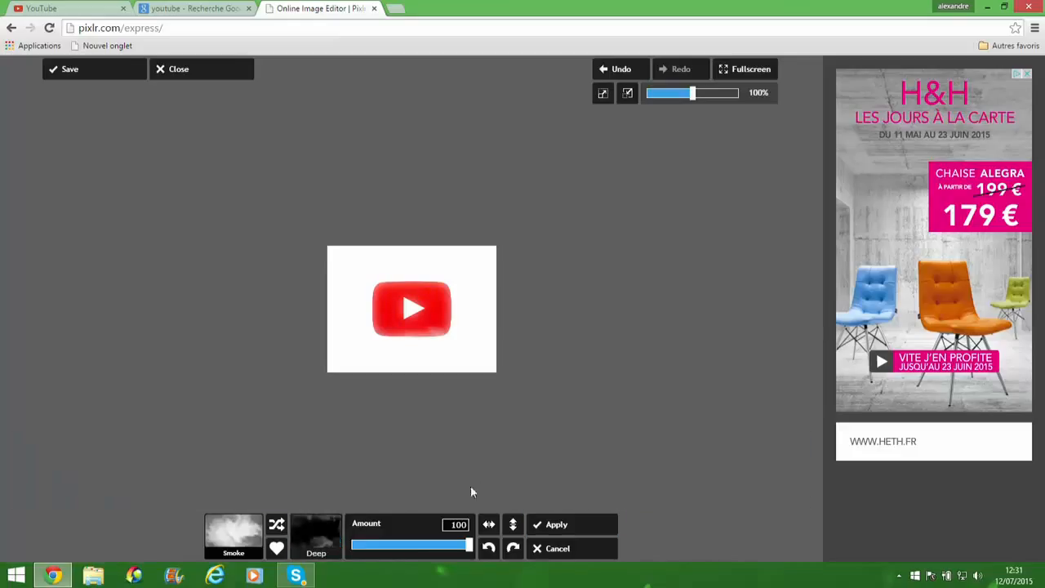
click(316, 534)
click(89, 472)
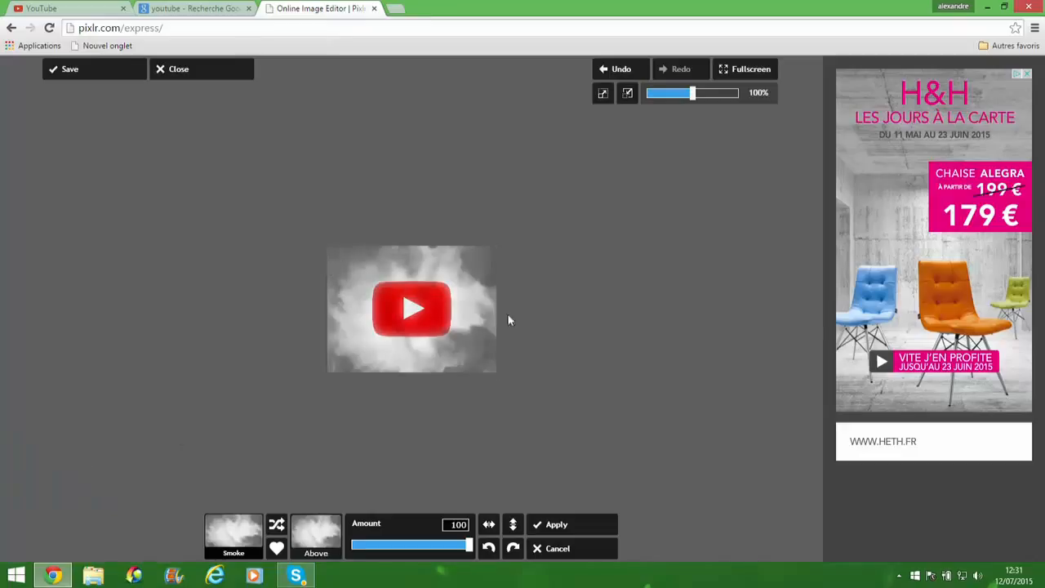
click(584, 516)
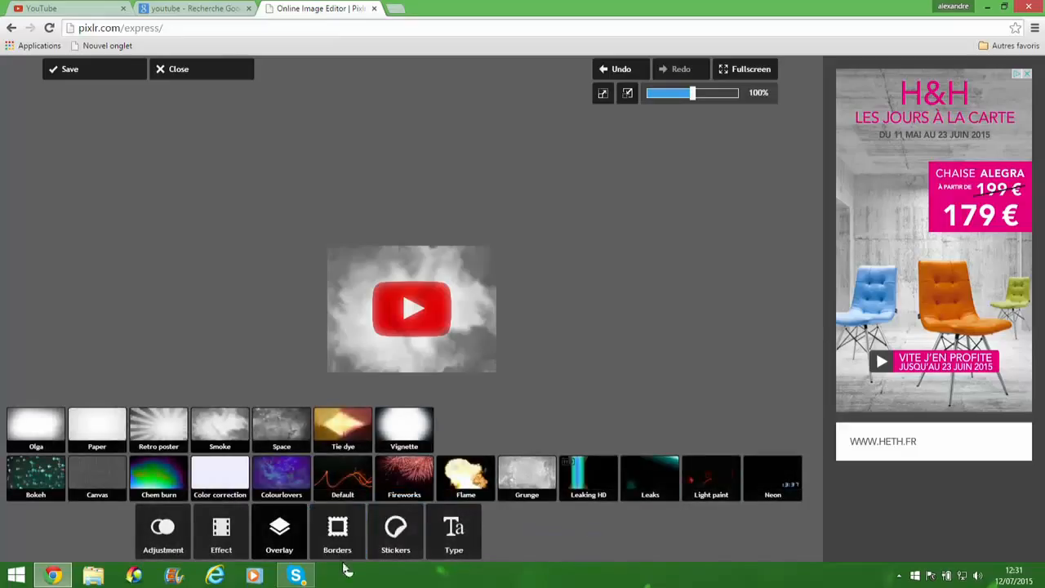
- Apply the Capucine border from the Nature category to the image at an amount of 100
click(344, 542)
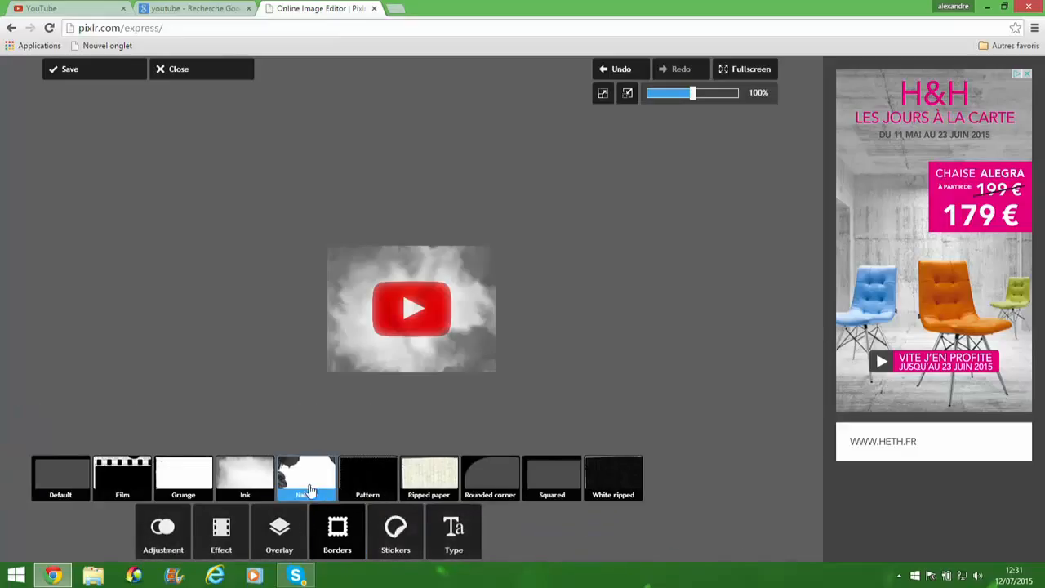
click(309, 483)
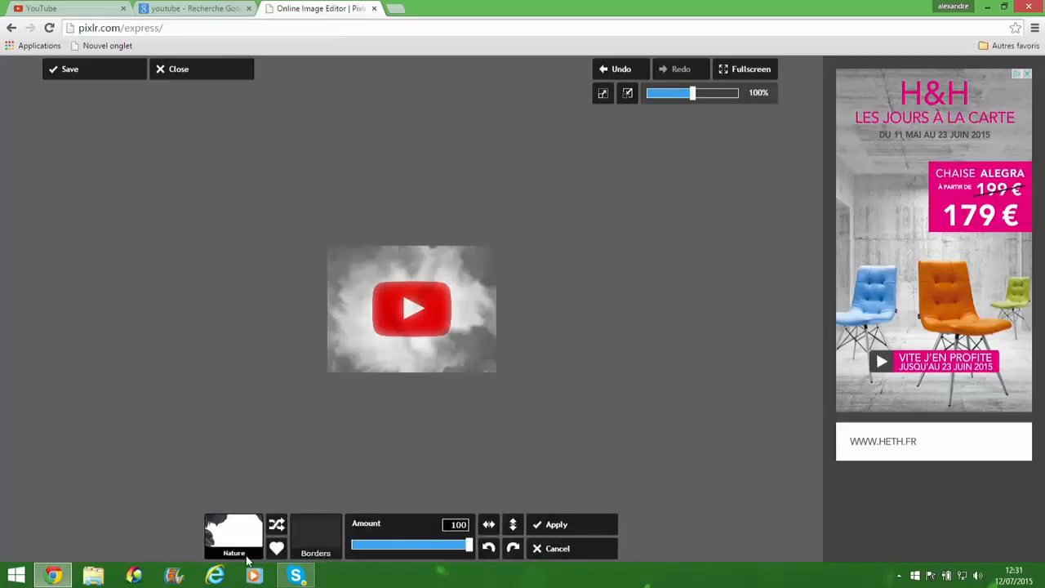
click(232, 482)
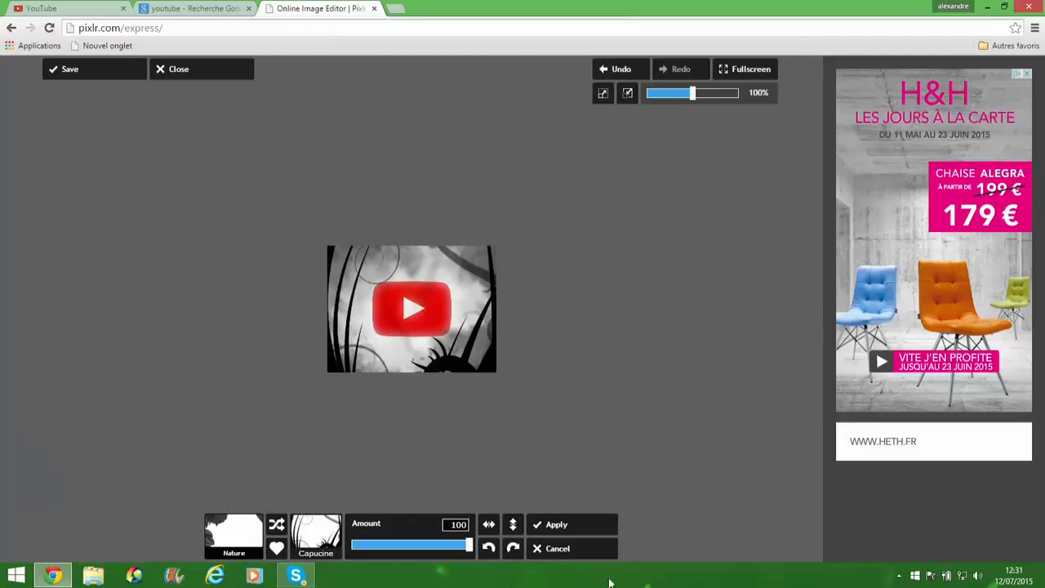
click(592, 533)
- Add the Coffeestain sticker from the Marks category, shrunk to about the logo's width and placed over the image's lower-left corner
click(397, 539)
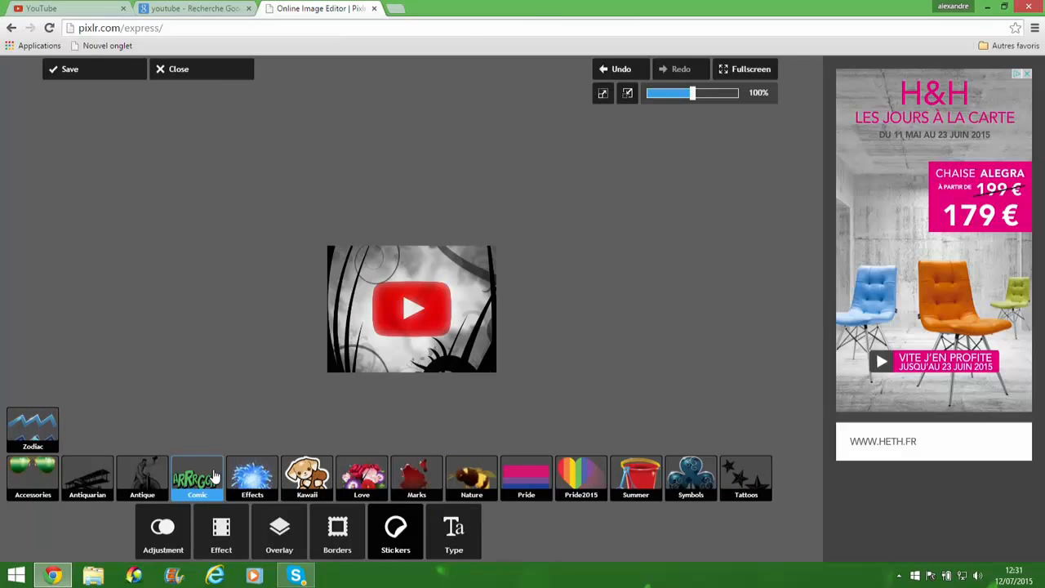
click(427, 480)
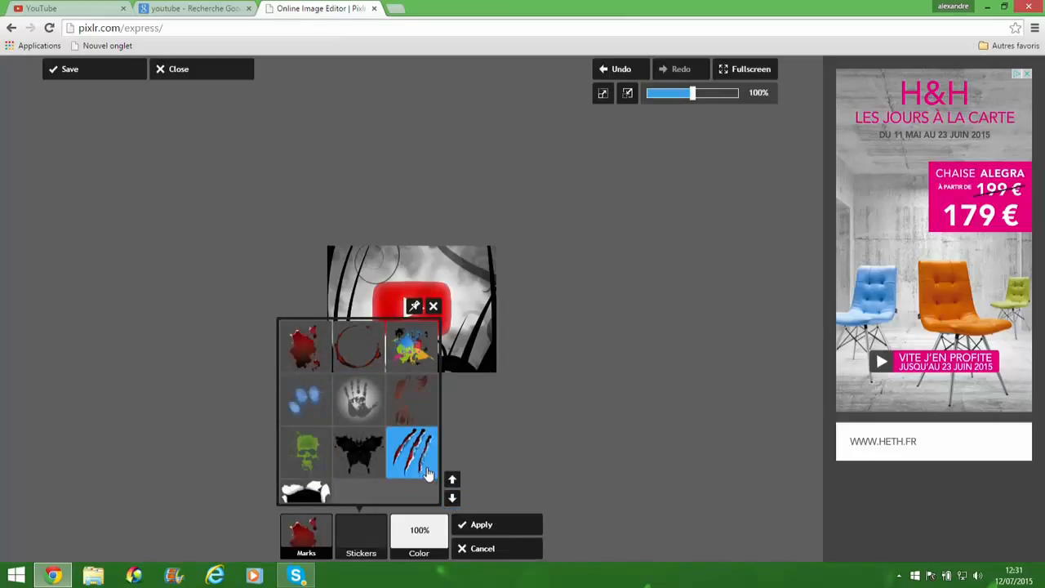
click(359, 347)
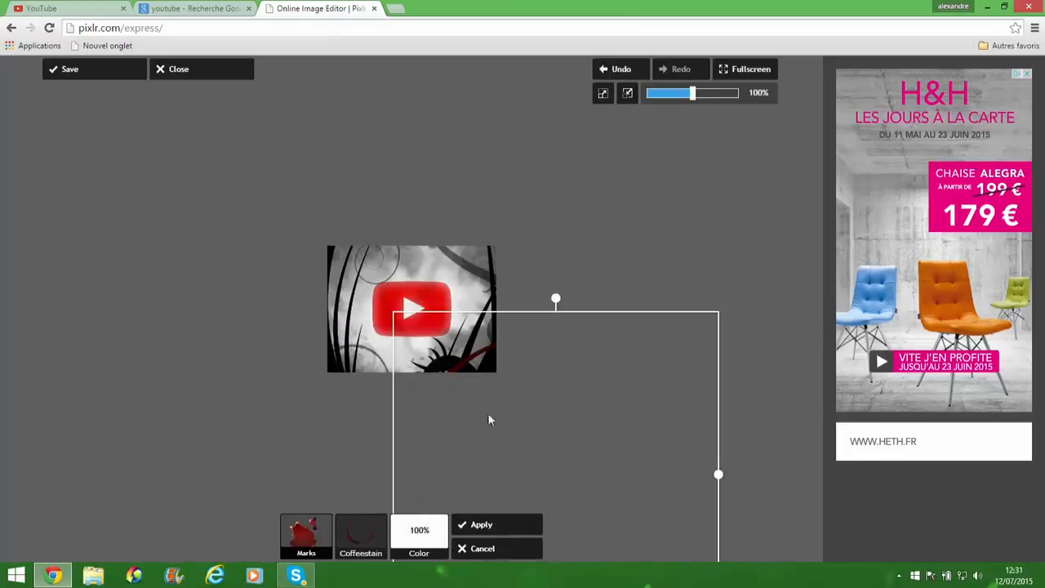
drag(557, 299, 470, 341)
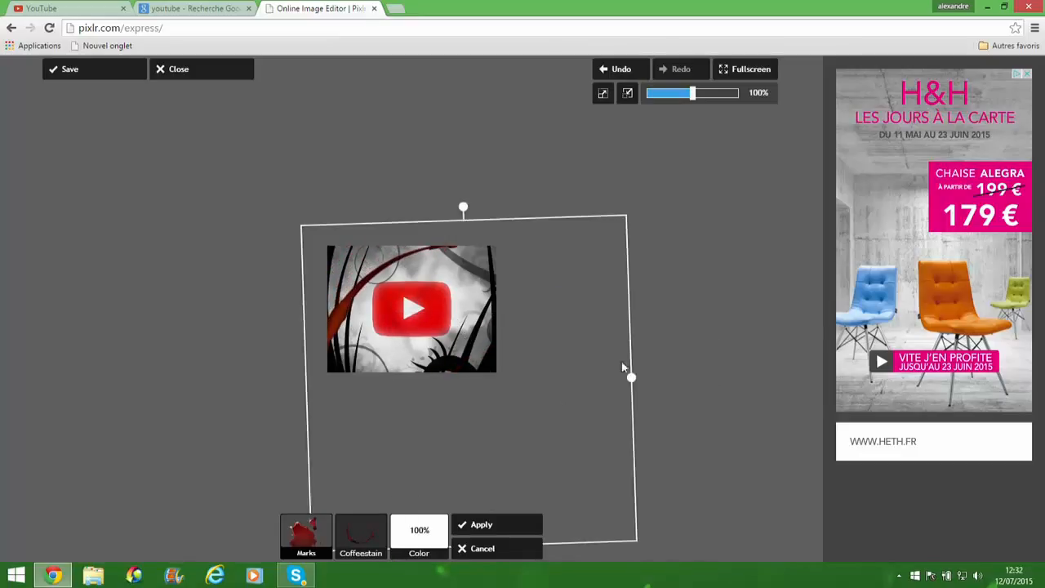
drag(630, 379, 415, 274)
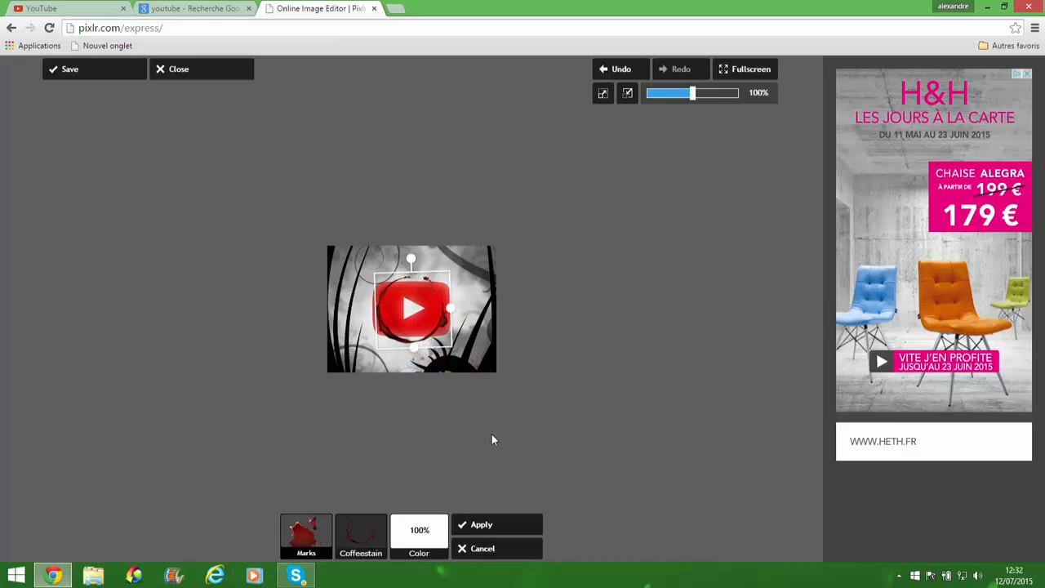
drag(385, 333, 390, 360)
drag(358, 360, 330, 362)
click(475, 524)
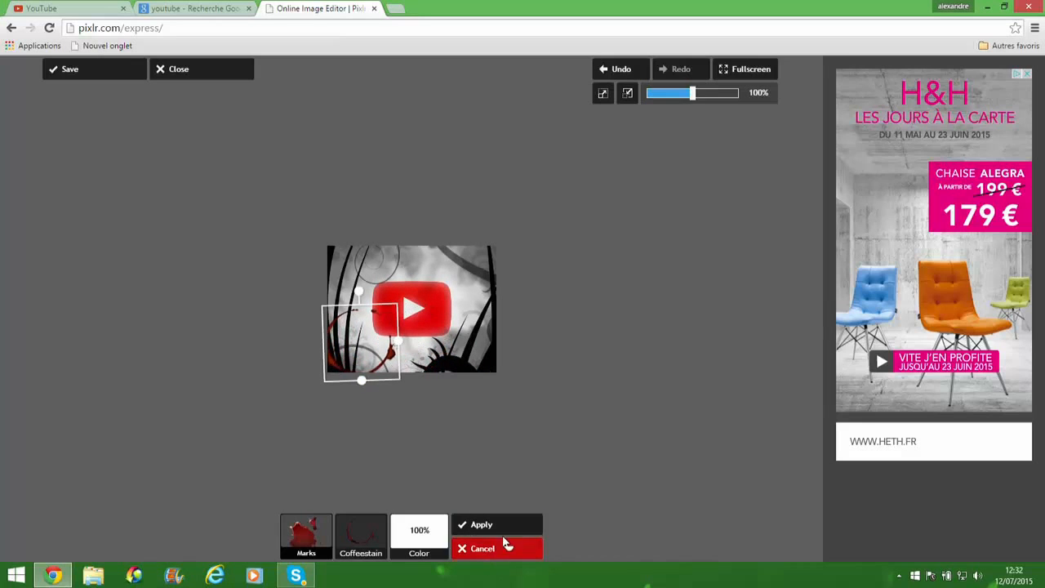
- Start a text element from the Retro type category with the SF Speakeasy font
click(454, 531)
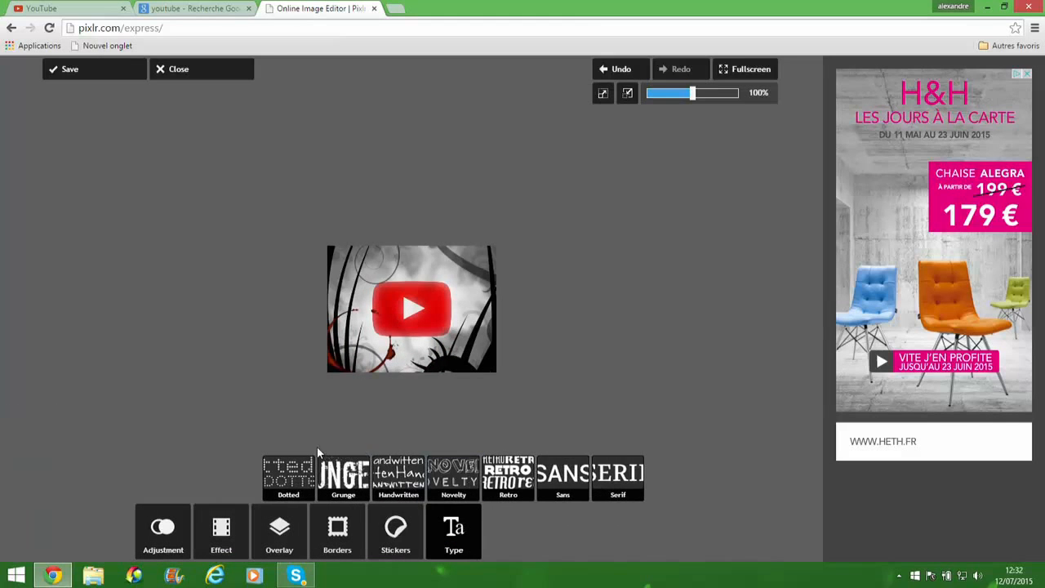
click(525, 483)
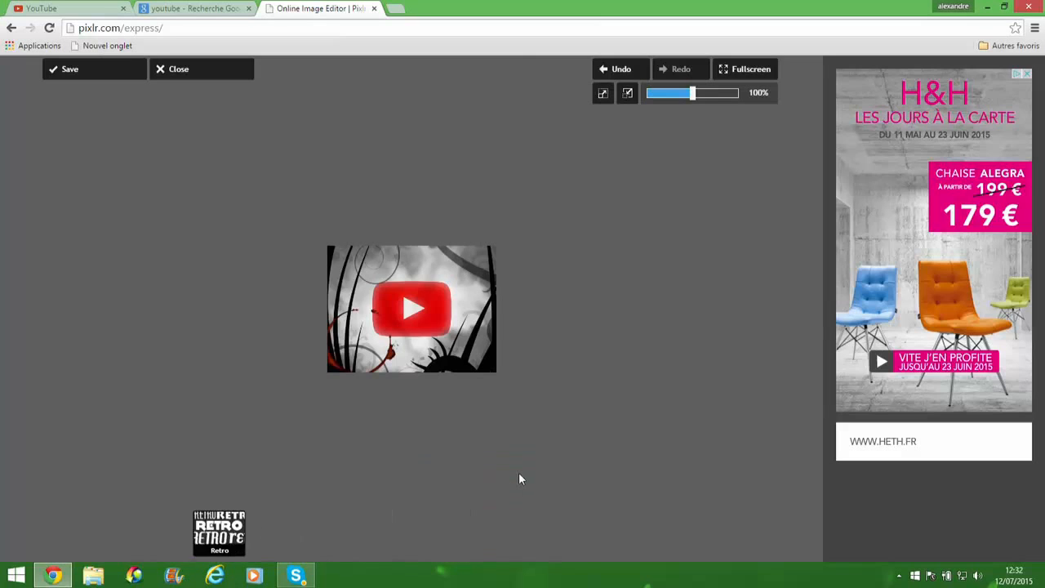
click(439, 531)
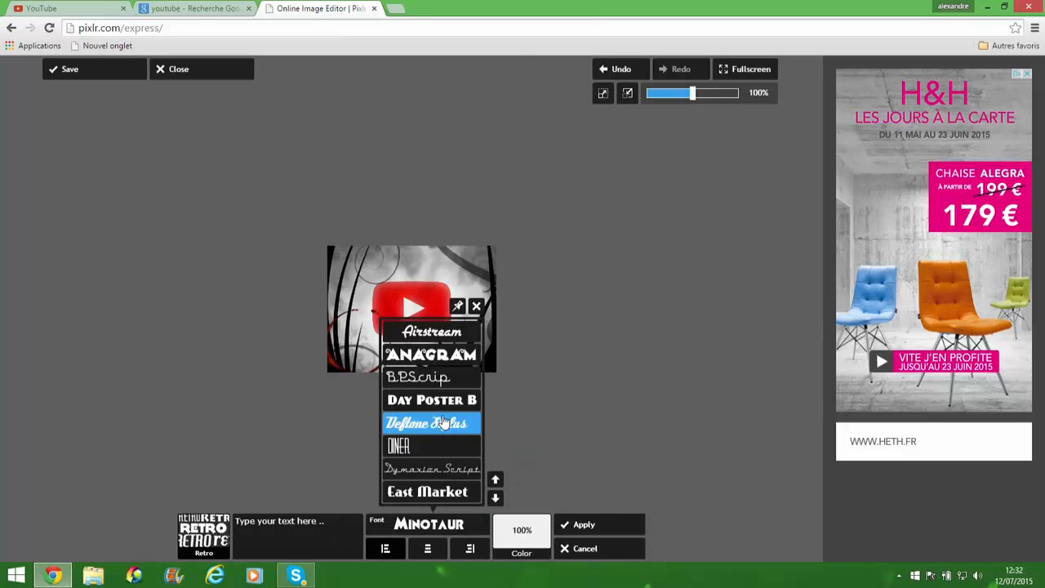
click(496, 499)
click(496, 498)
click(496, 499)
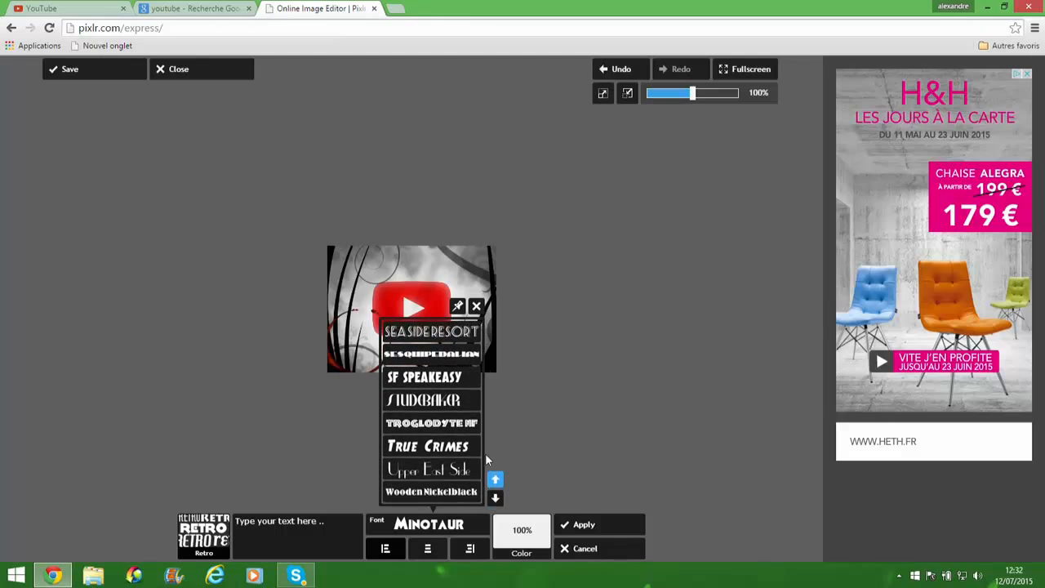
click(441, 375)
- Enter the text "tuto pour youtube", move it across the upper part of the logo and centre its alignment
click(342, 533)
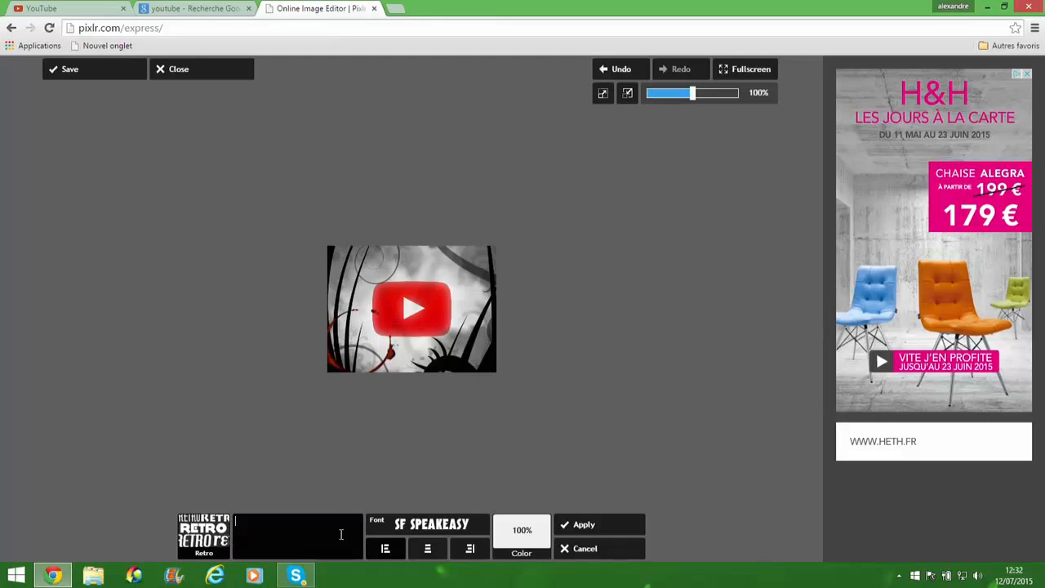
text(tuto)
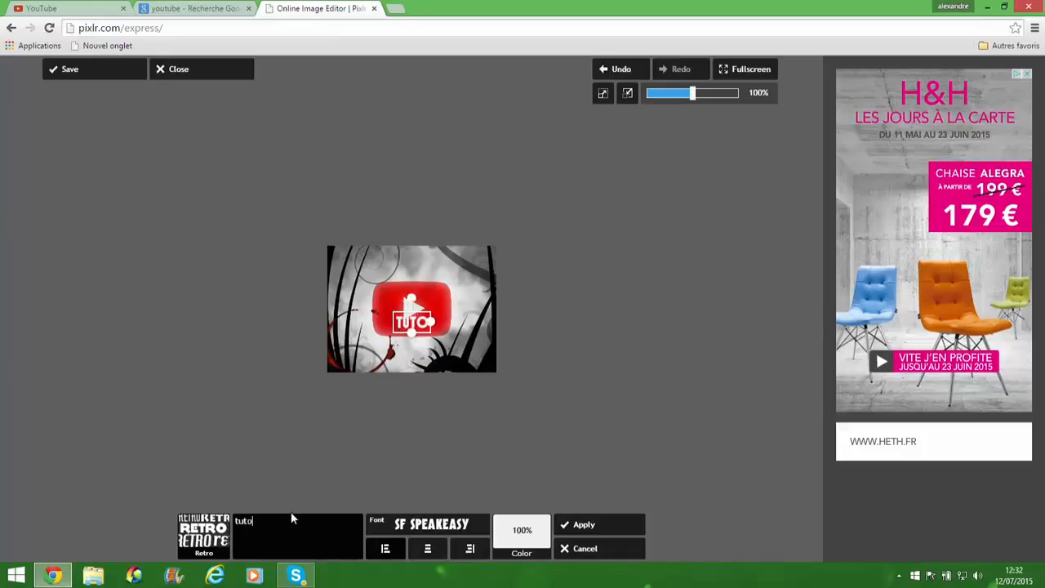
text( pour y)
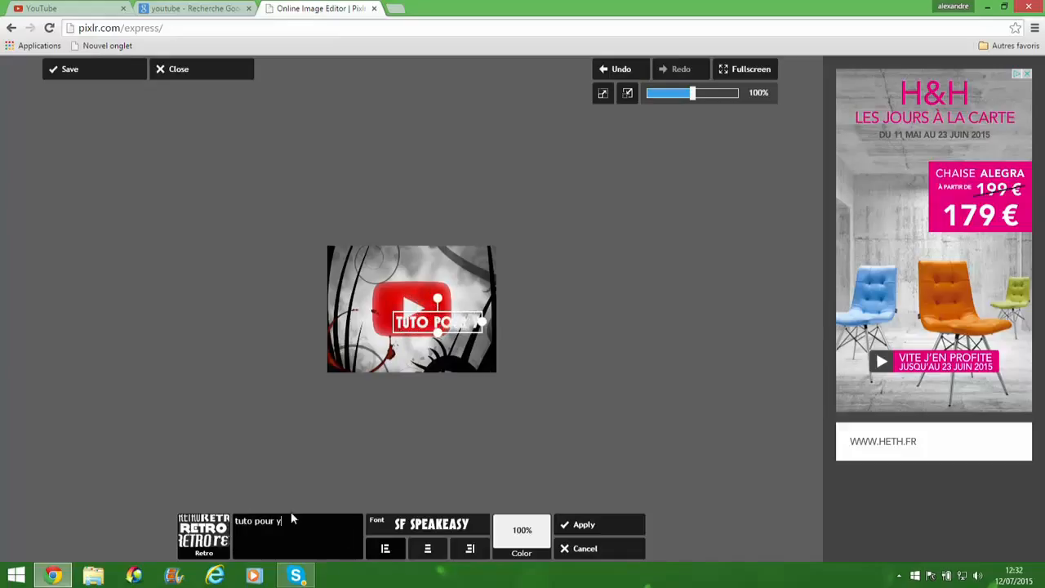
text(outube)
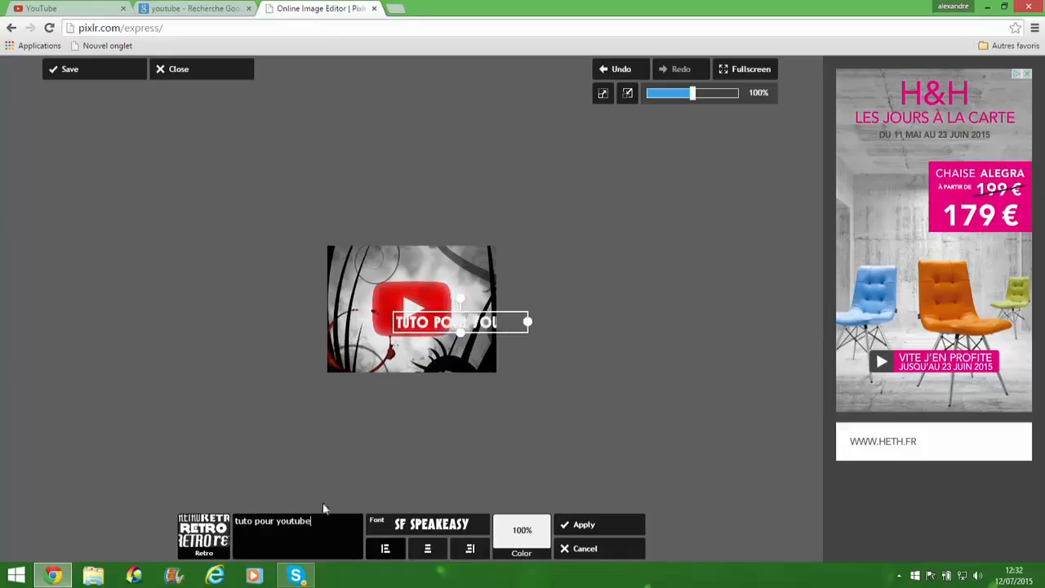
drag(435, 314, 381, 284)
click(428, 550)
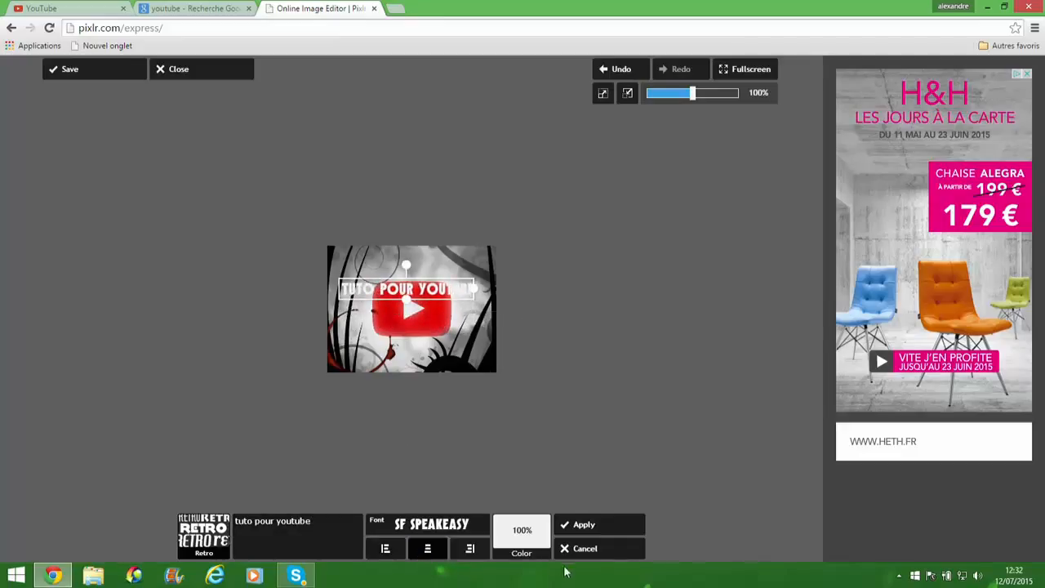
- Colour the text almost black, stretch it slightly wider and apply it to the image
click(532, 543)
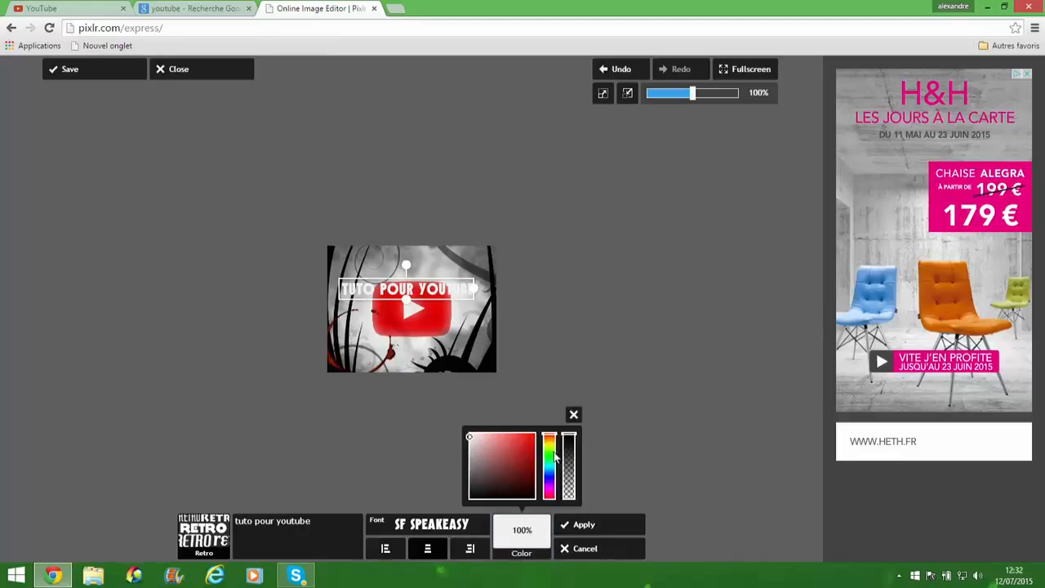
drag(549, 439, 549, 489)
drag(527, 446, 547, 500)
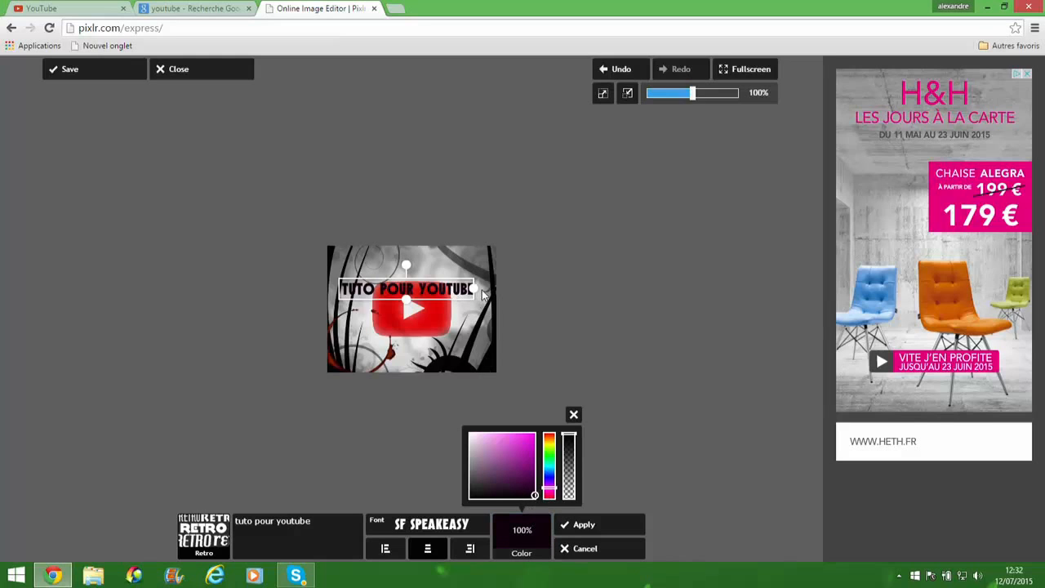
mouse_move(472, 291)
mouse_down()
mouse_move(410, 297)
mouse_move(487, 299)
mouse_move(471, 301)
mouse_up()
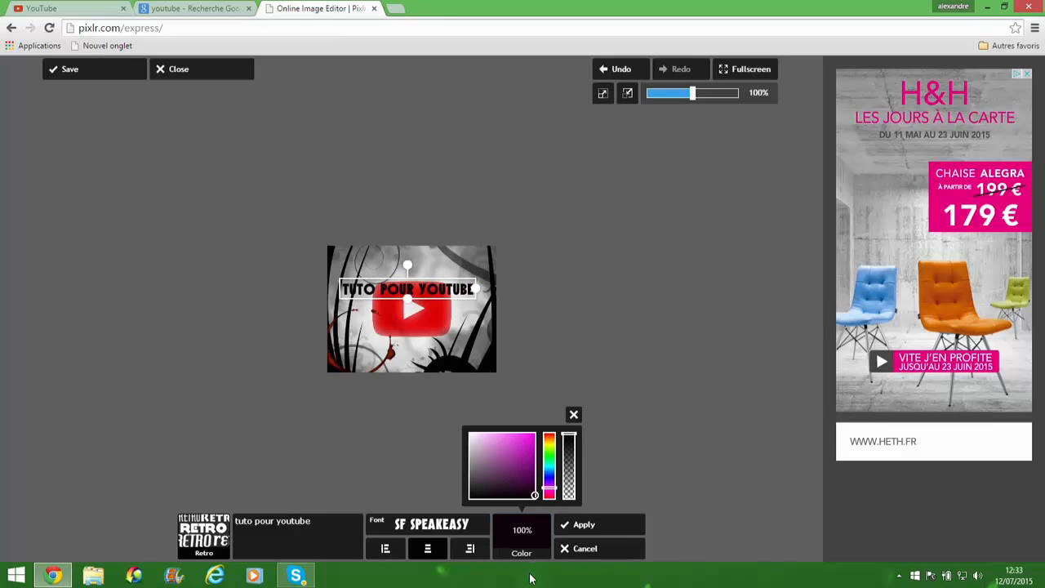
click(622, 535)
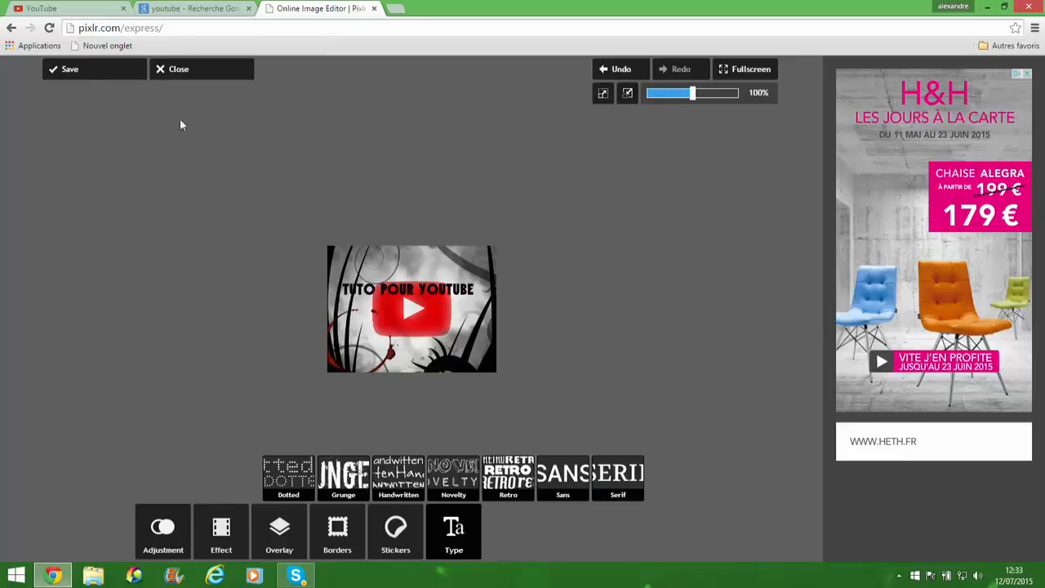
- Save the image at quality 100 as tuto 3.jpg in the Images folder
click(89, 85)
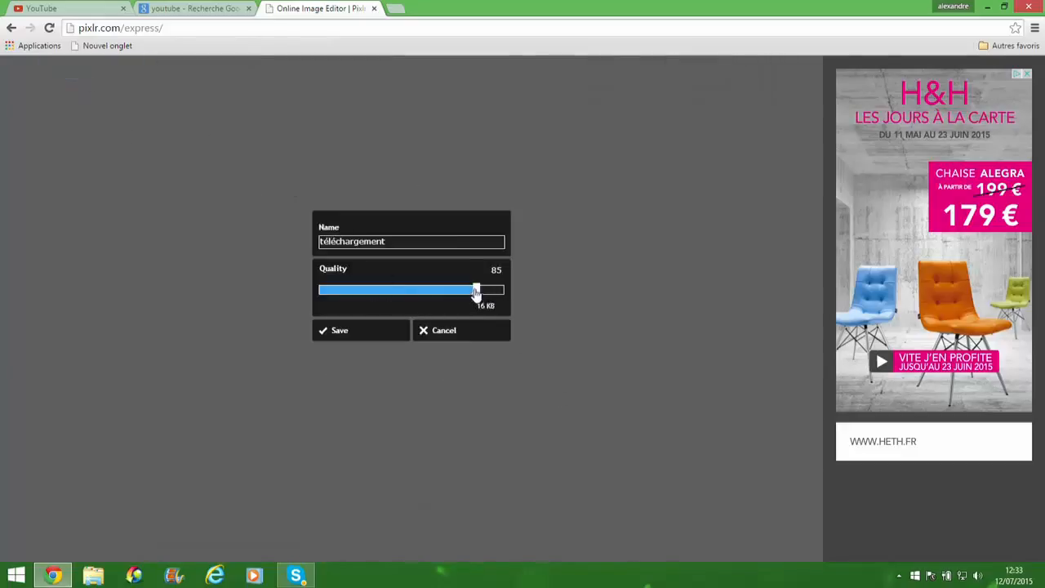
drag(477, 294, 532, 296)
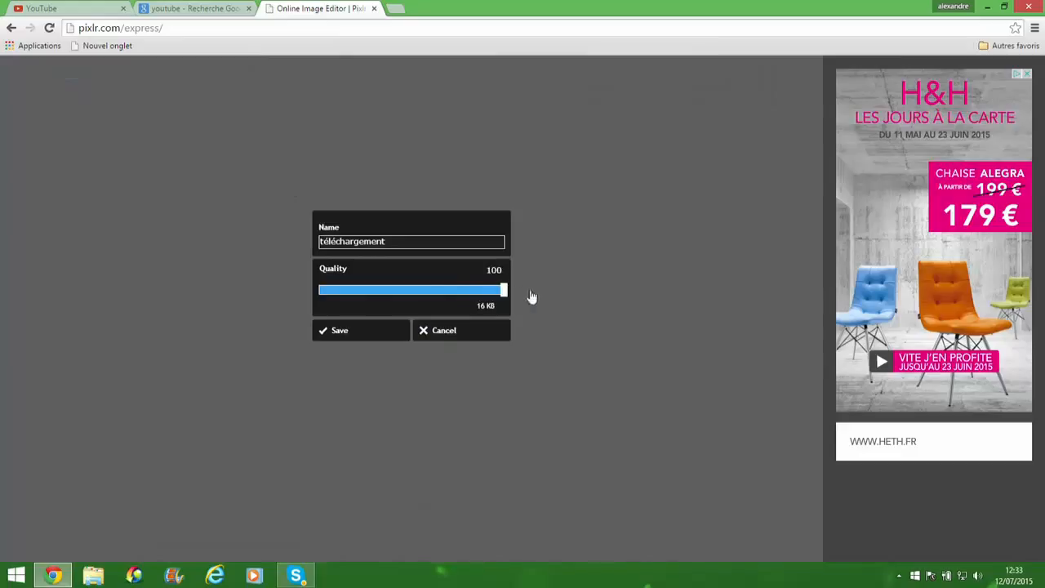
double_click(397, 244)
key(BackSpace)
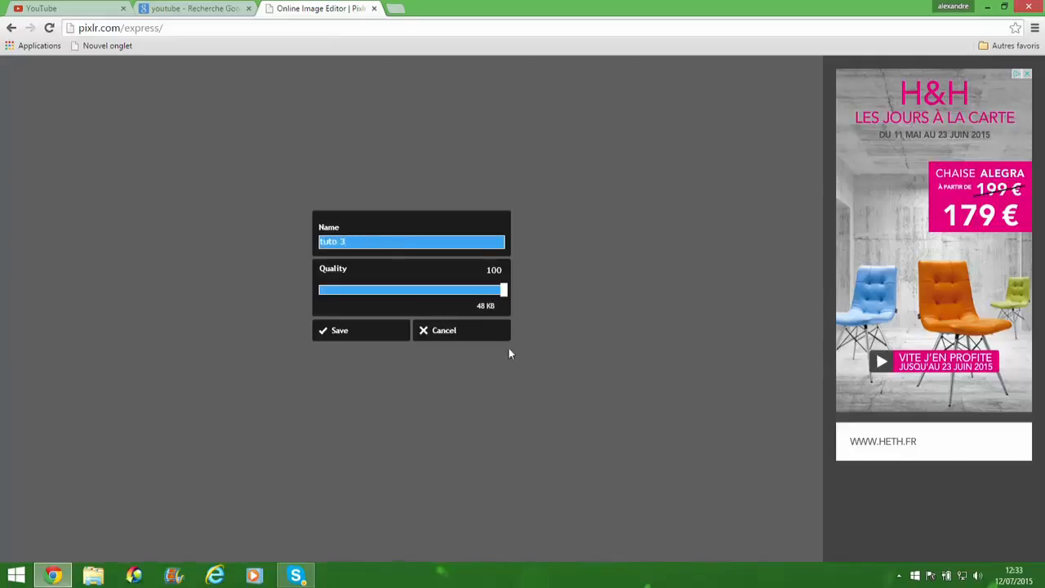
click(378, 330)
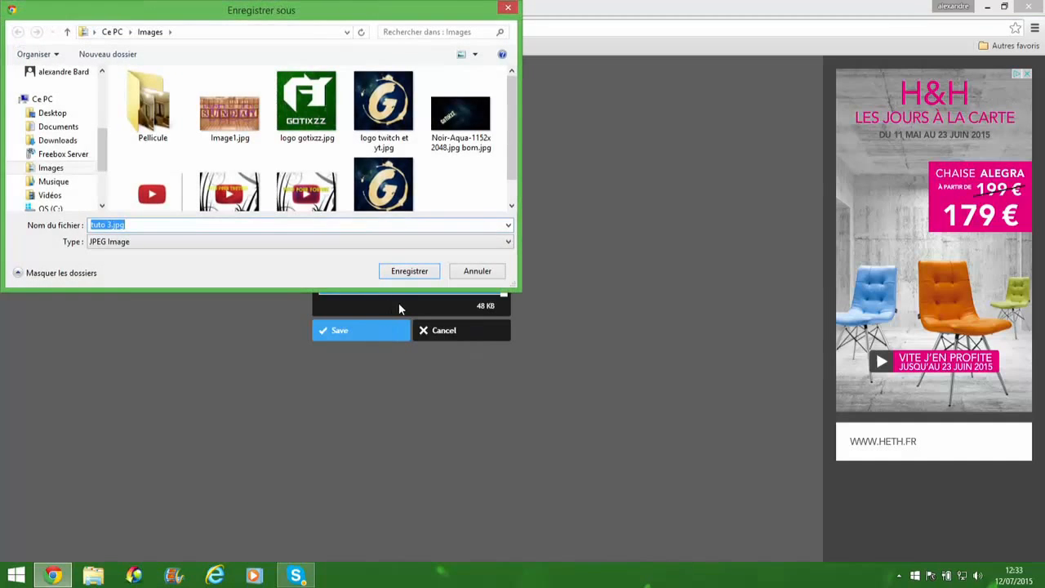
click(408, 271)
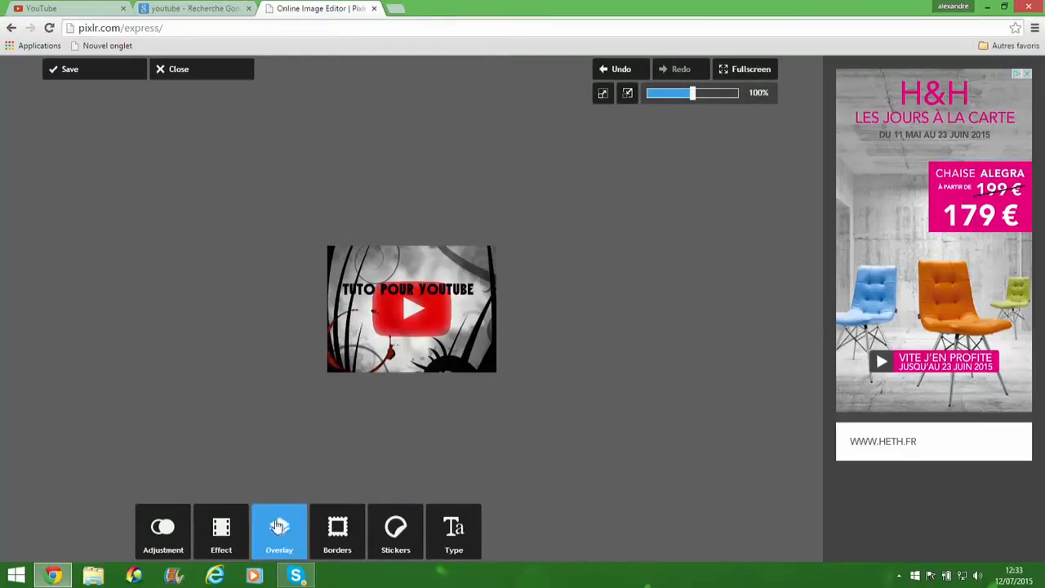
- Switch to YouTube and start uploading tutttttto.mp4 from its subfolder of Vidéos > youtube > gameplay fini, with public visibility
click(82, 10)
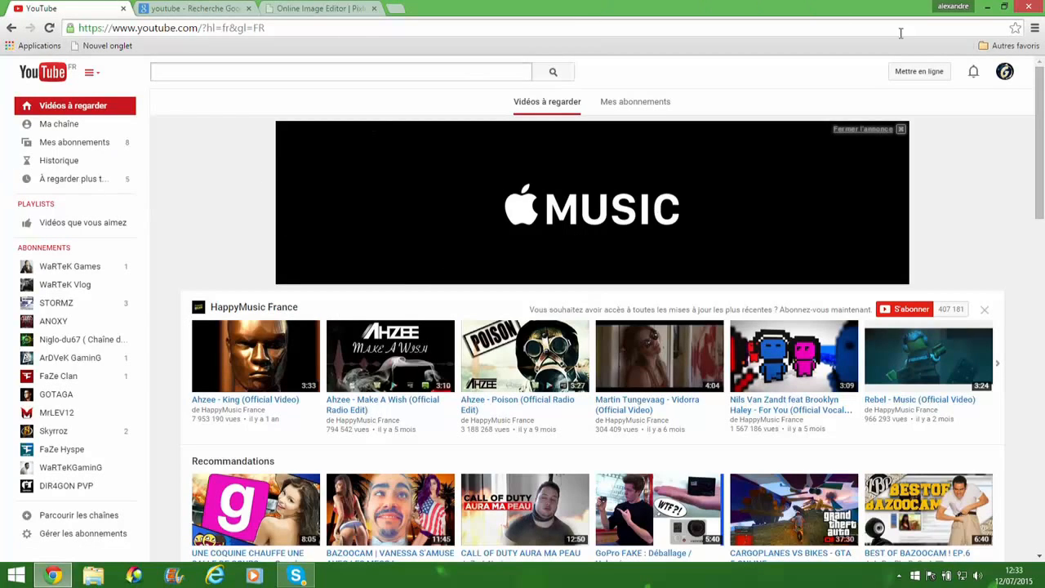
click(943, 77)
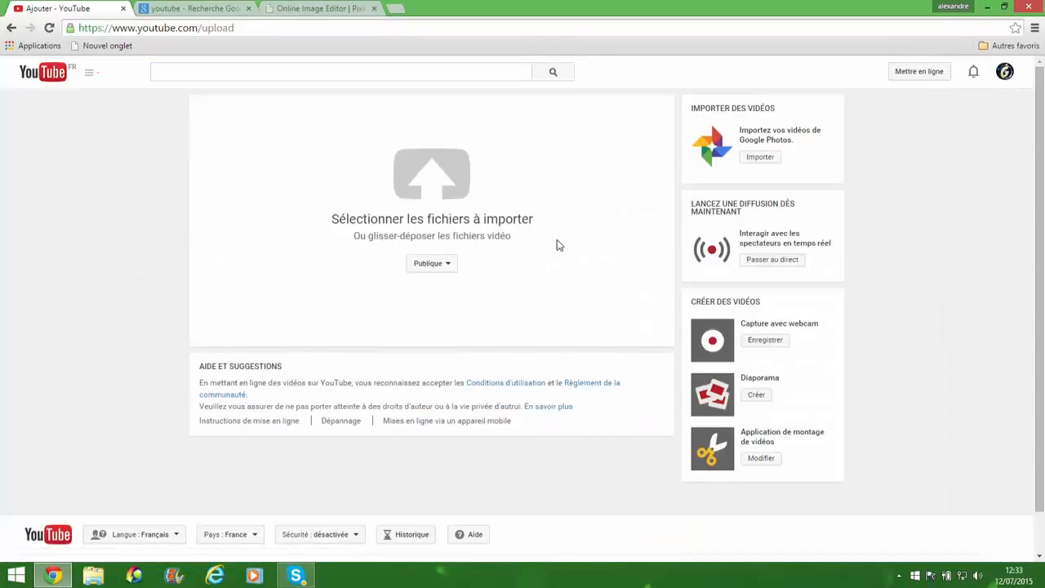
click(404, 186)
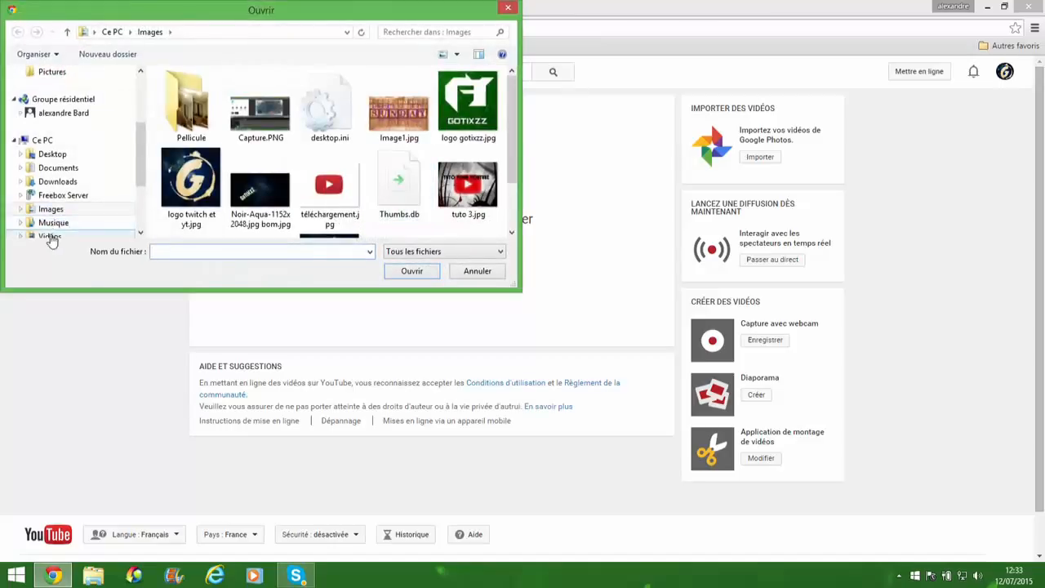
click(49, 236)
double_click(187, 105)
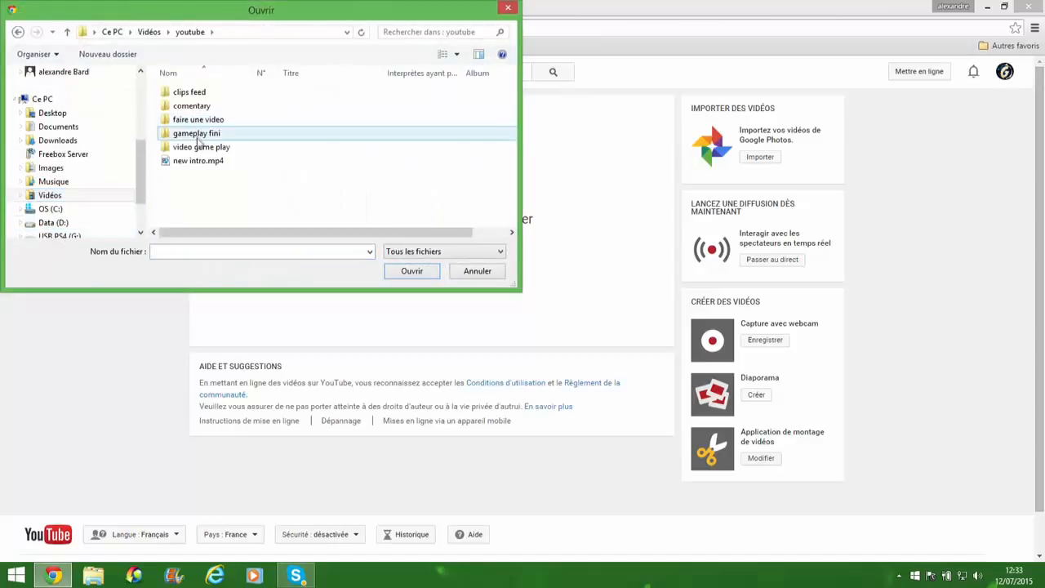
double_click(197, 134)
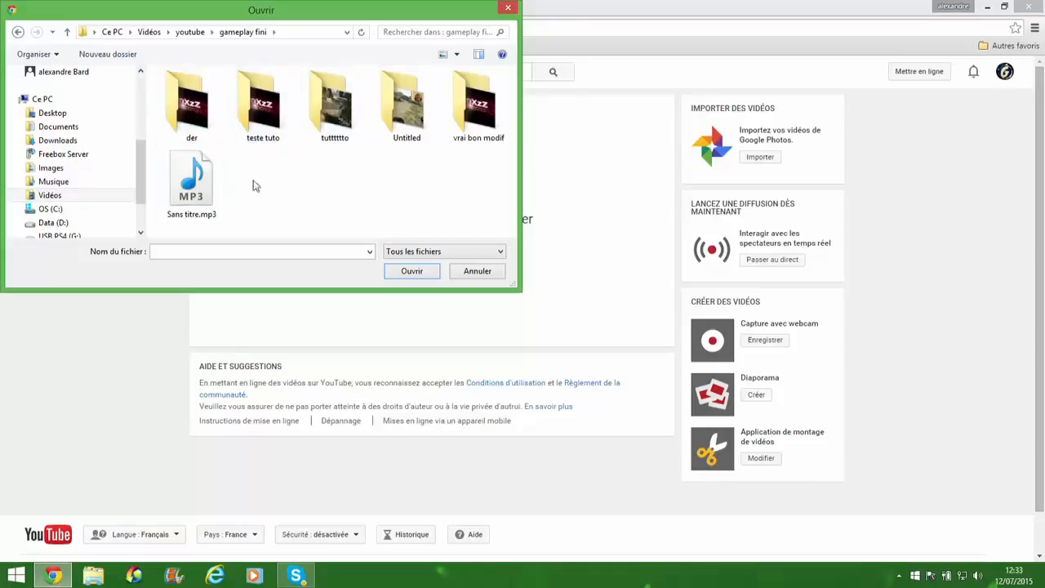
double_click(332, 119)
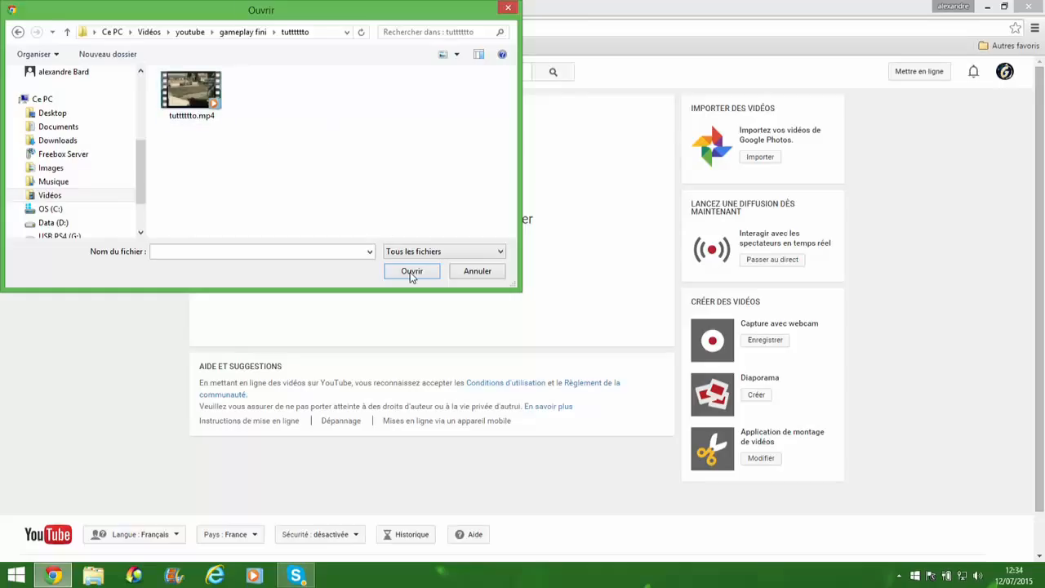
click(217, 112)
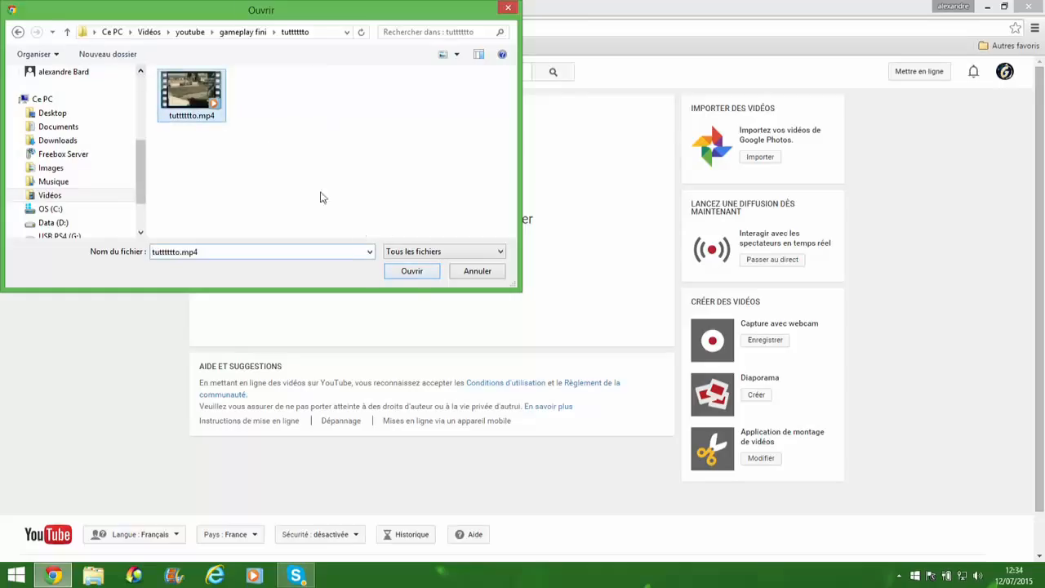
click(414, 278)
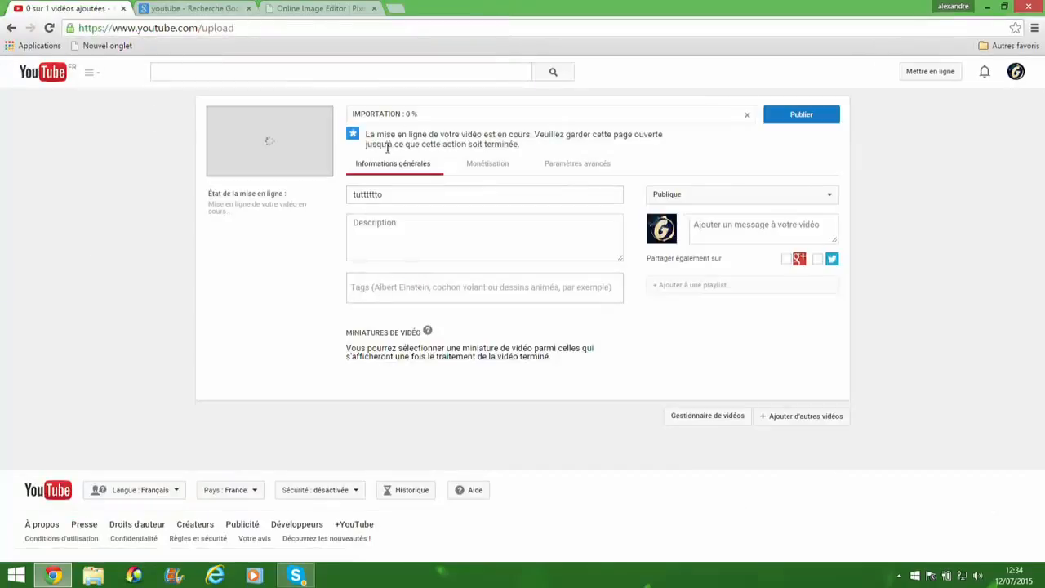
- Add "pour youtube teste" to the end of the video title and enter "salut a tous" as the description
click(391, 196)
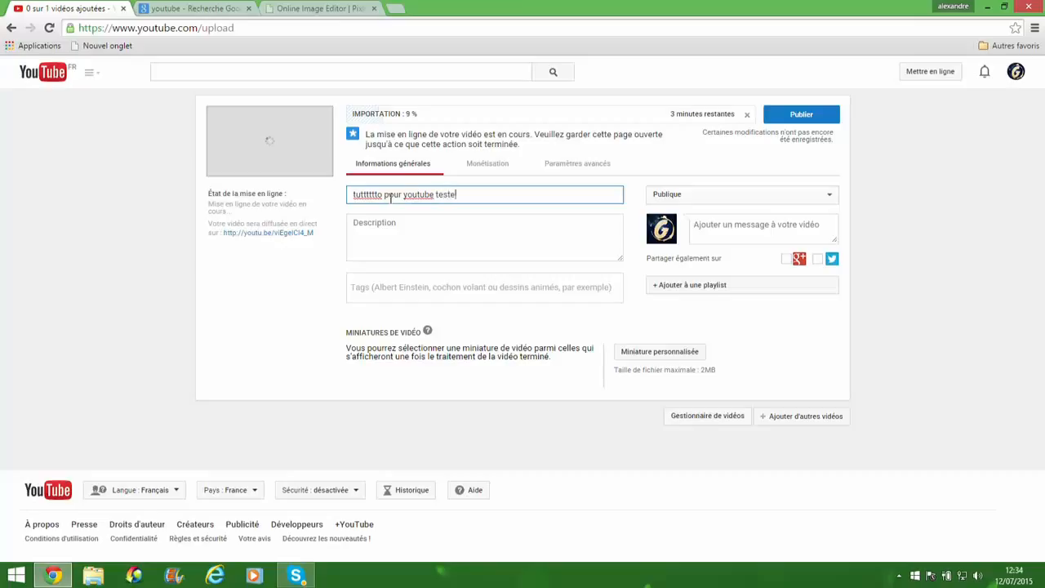
click(414, 243)
text(salut a tous)
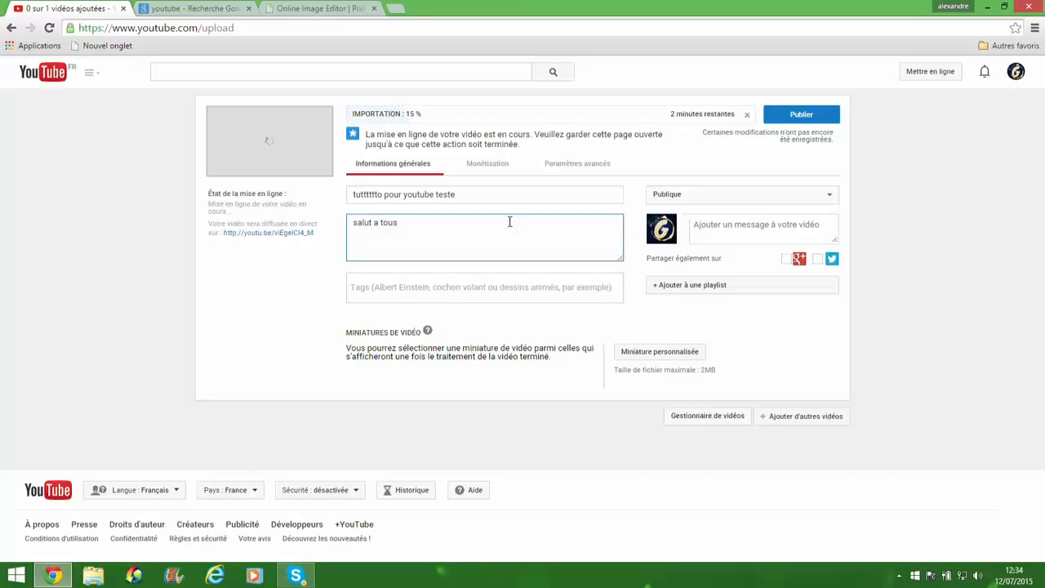
- Add the tags "tuto", "call of duty" and "avermedia" to the video
click(412, 287)
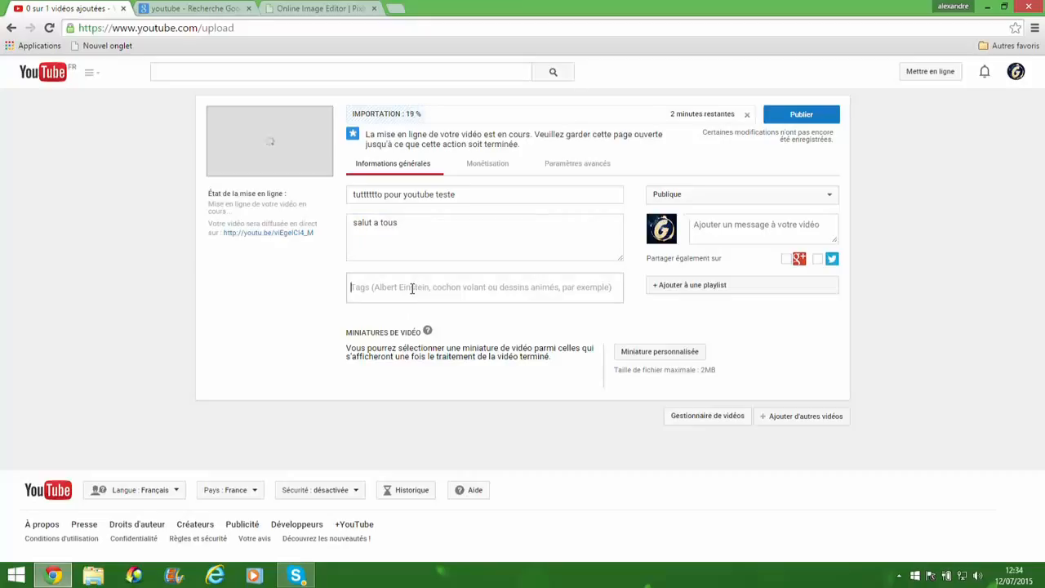
text(tuto)
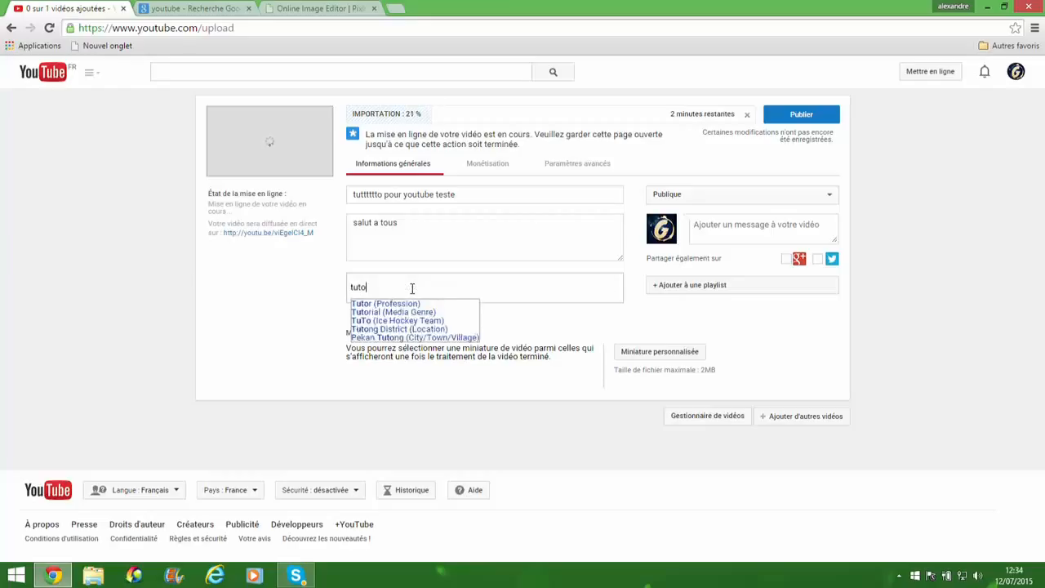
key(Return)
text(ca)
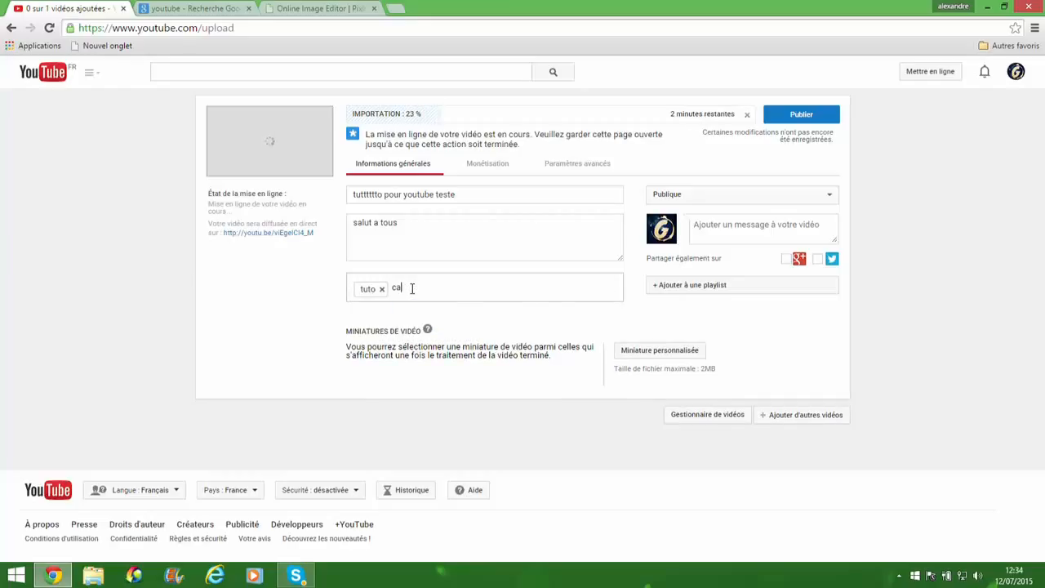
text(ll of)
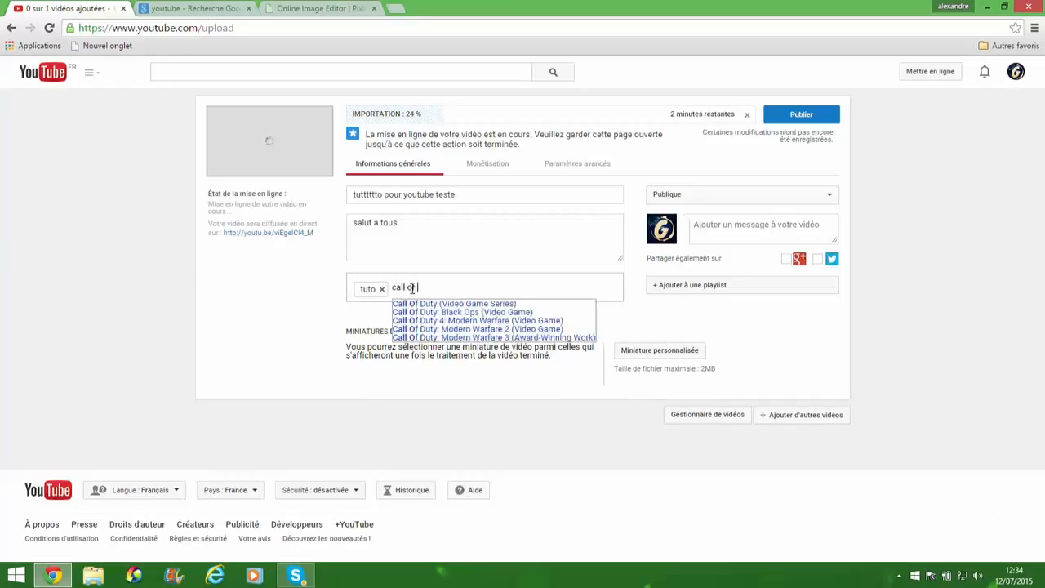
text( duty aver)
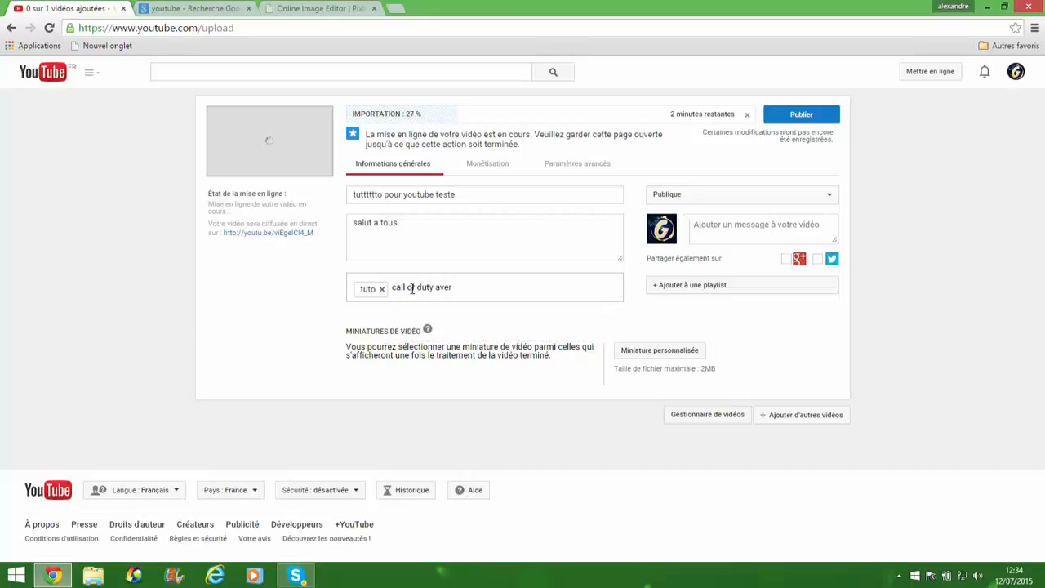
key(BackSpace)
key(BackSpace)
key(Return)
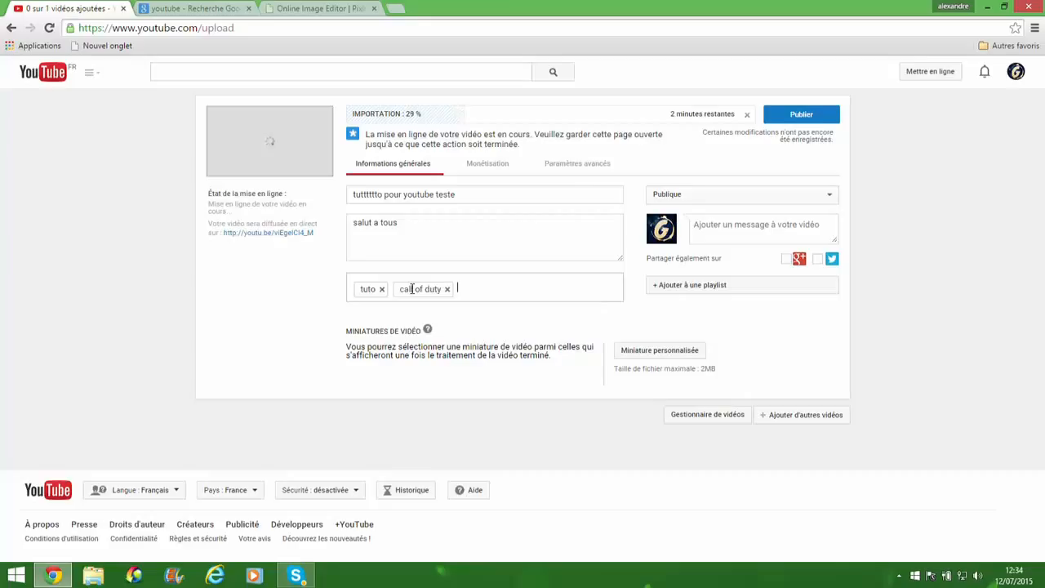
text(avermedia)
key(Return)
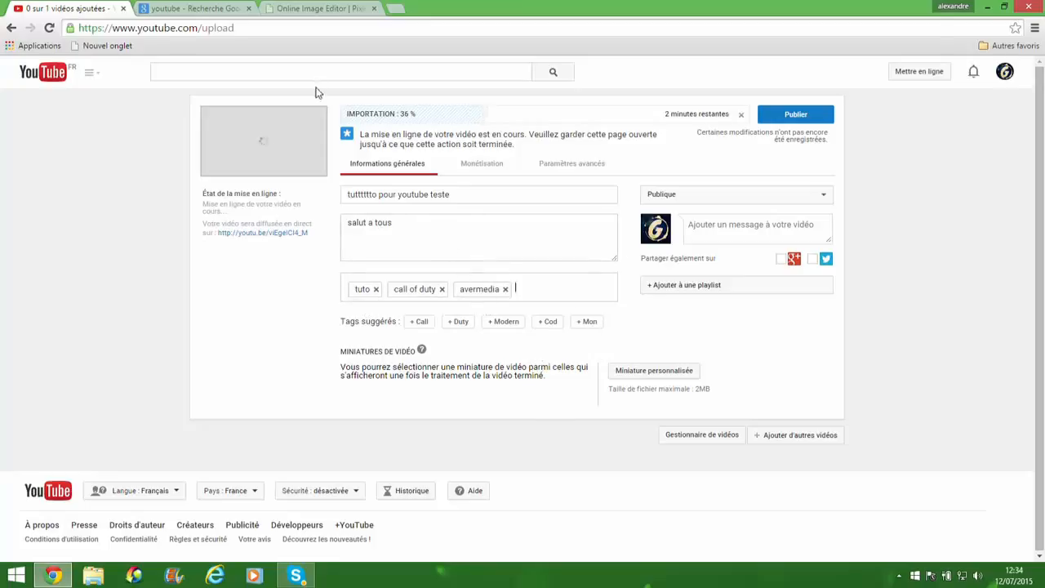
- Check the YouTube search suggestions for "avermedia", then clear the search text without running the search
click(253, 76)
text(avermedia)
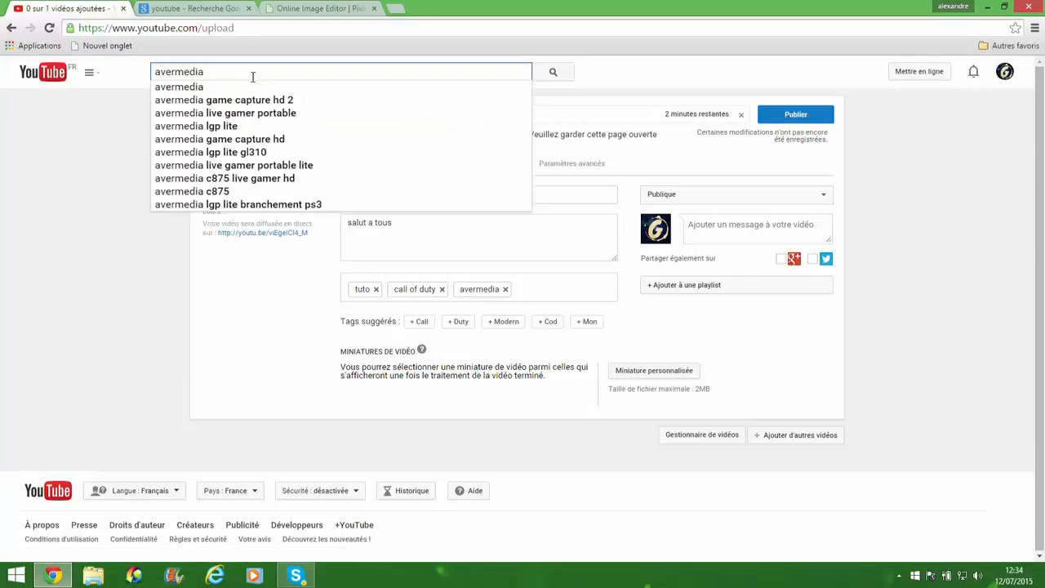
key(BackSpace)
key(BackSpace)
key(BackSpace)
key(BackSpace)
key(BackSpace)
key(BackSpace)
key(BackSpace)
key(BackSpace)
key(BackSpace)
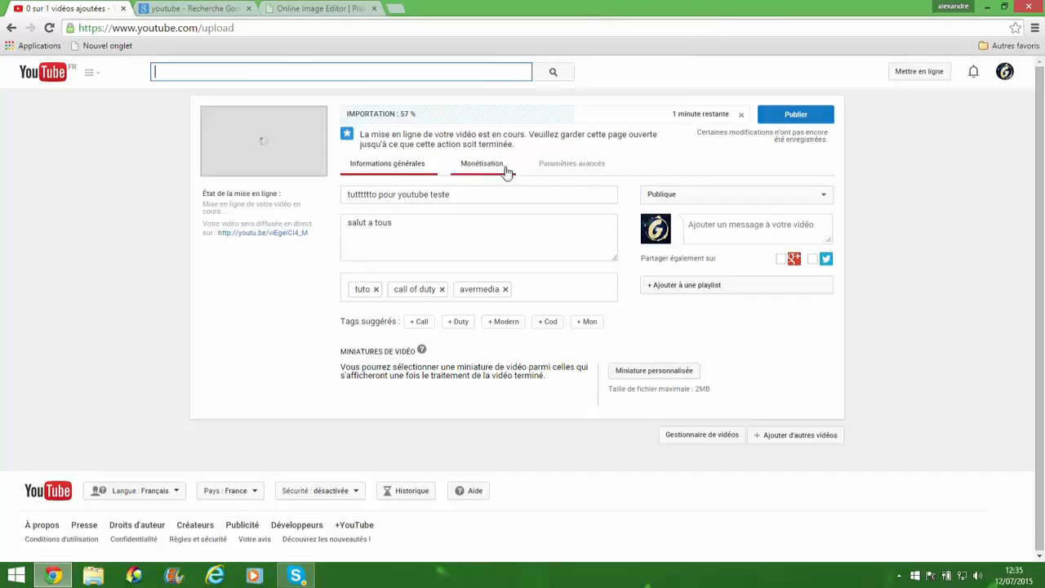
- Set tuto 3.jpg from the Images folder as the video's custom thumbnail
click(660, 369)
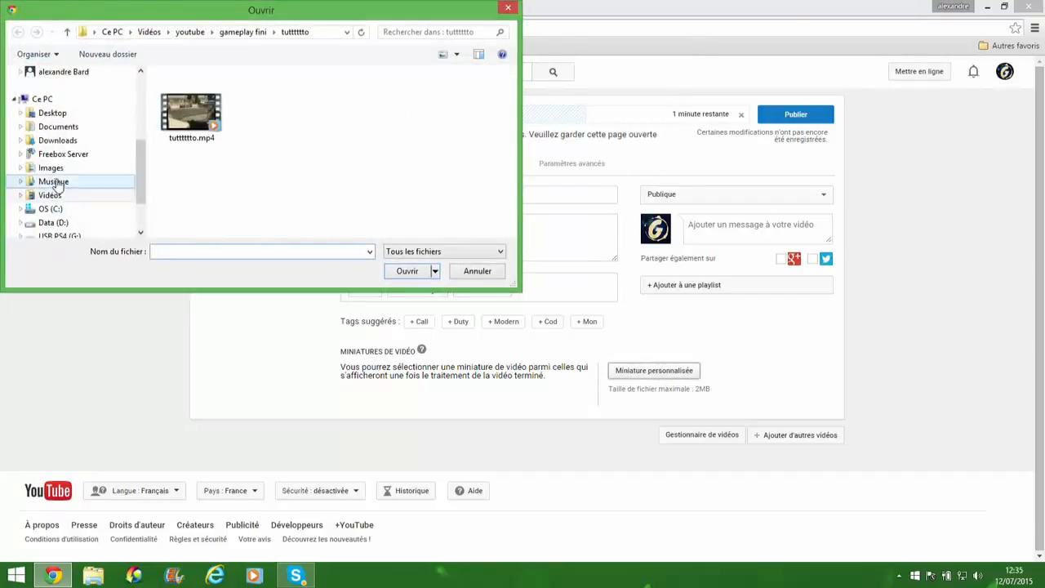
click(58, 170)
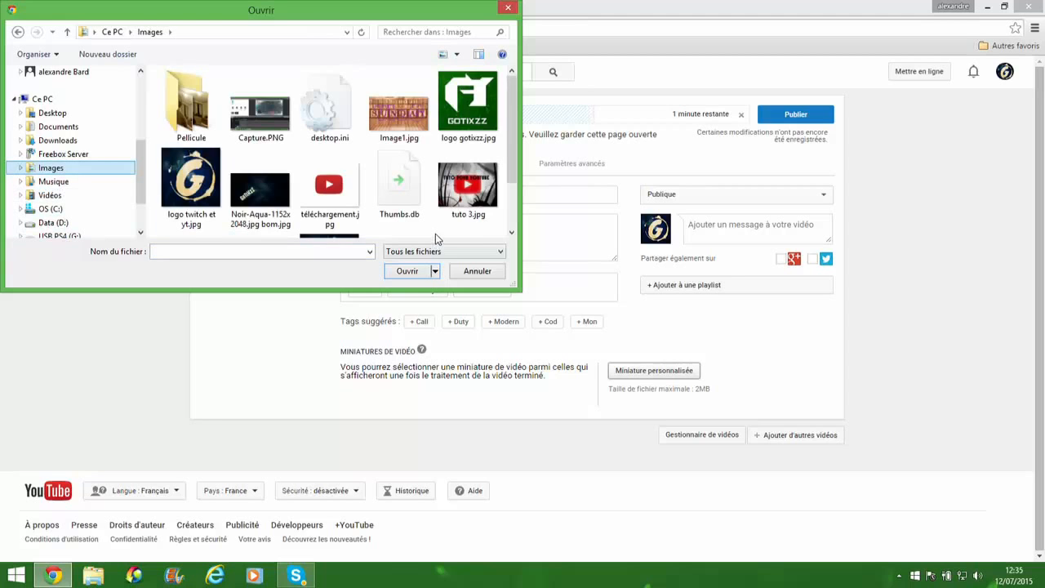
click(461, 207)
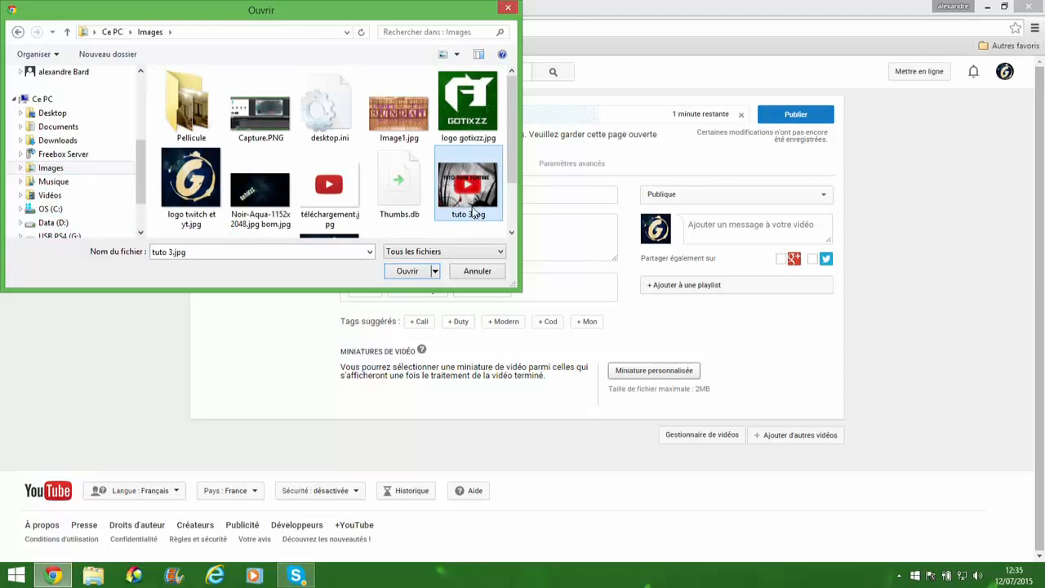
click(417, 273)
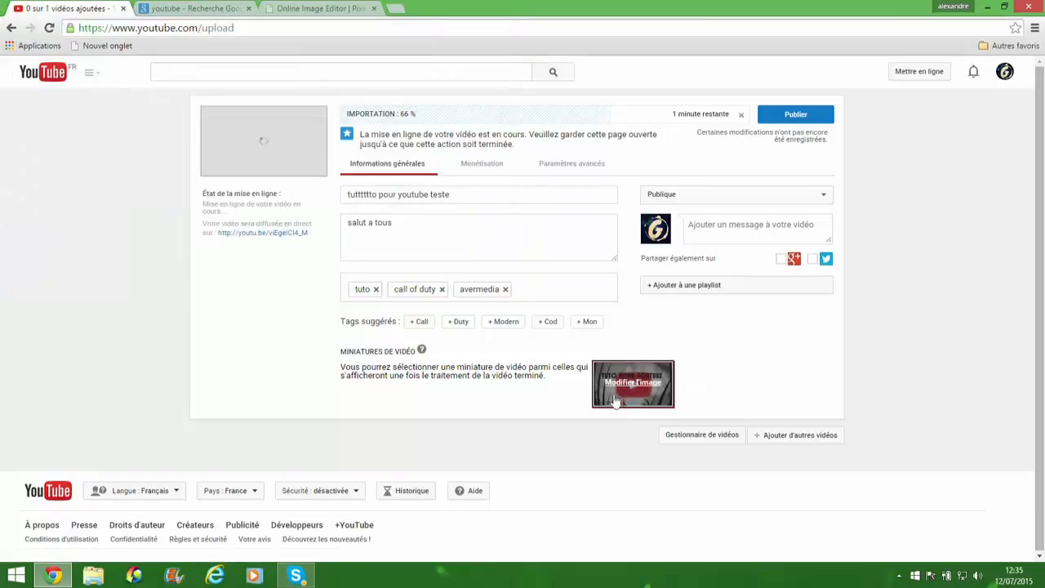
- Enable monetisation through ads for the video, look over its advanced settings and return to the general information
click(470, 172)
click(353, 191)
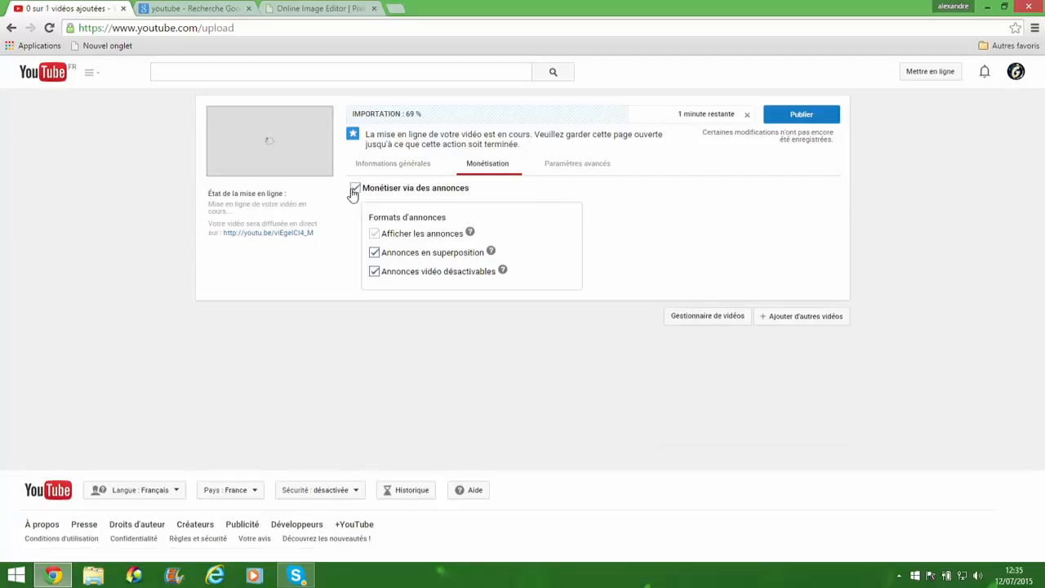
click(560, 164)
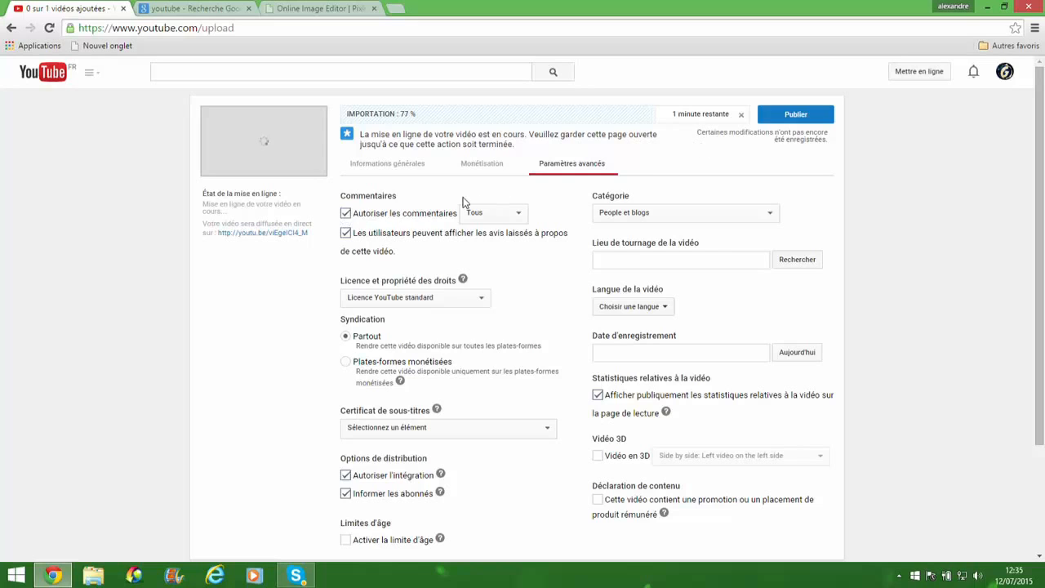
click(381, 164)
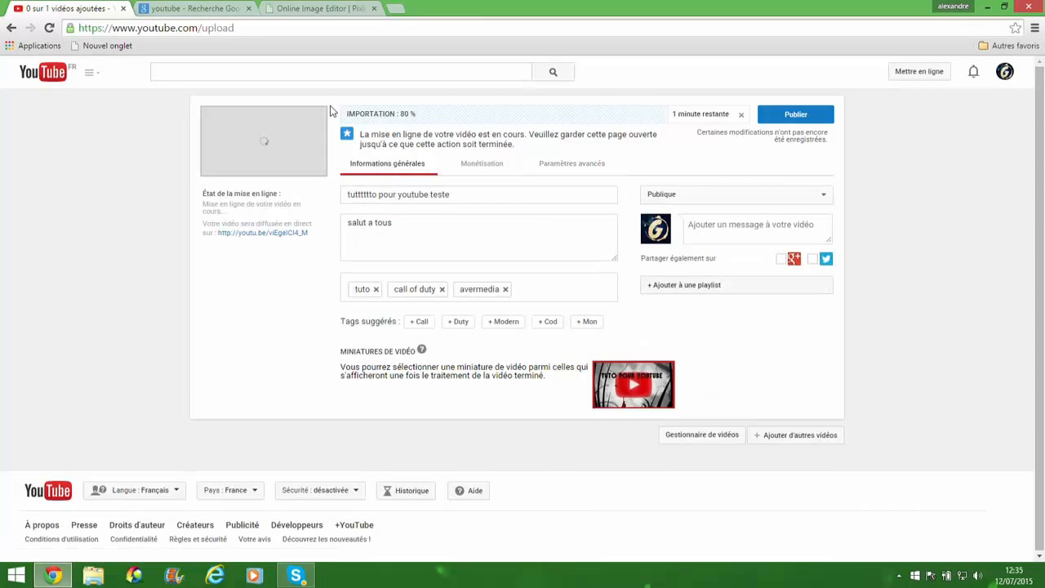